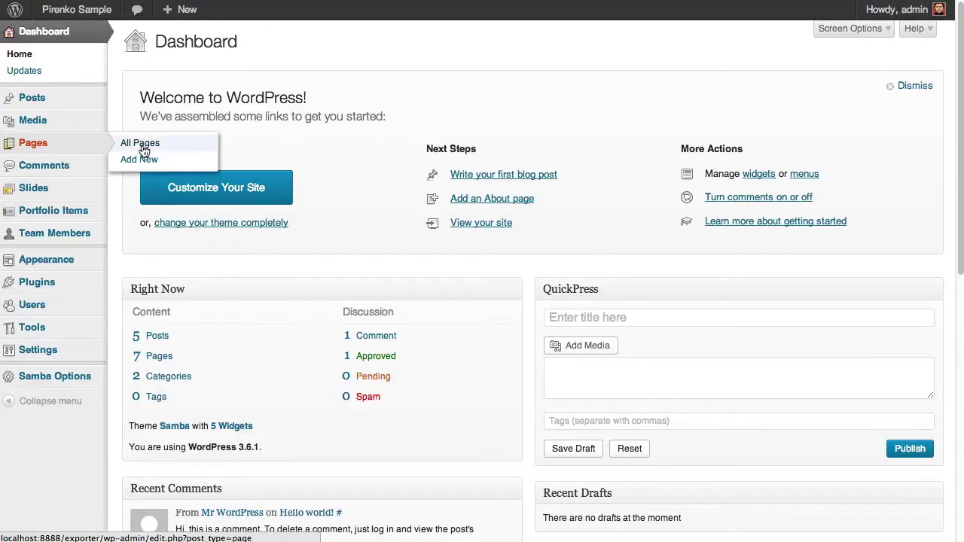
Create a new page titled "My New Page" with the Visual Composer editor and publish it
left_click(136, 159)
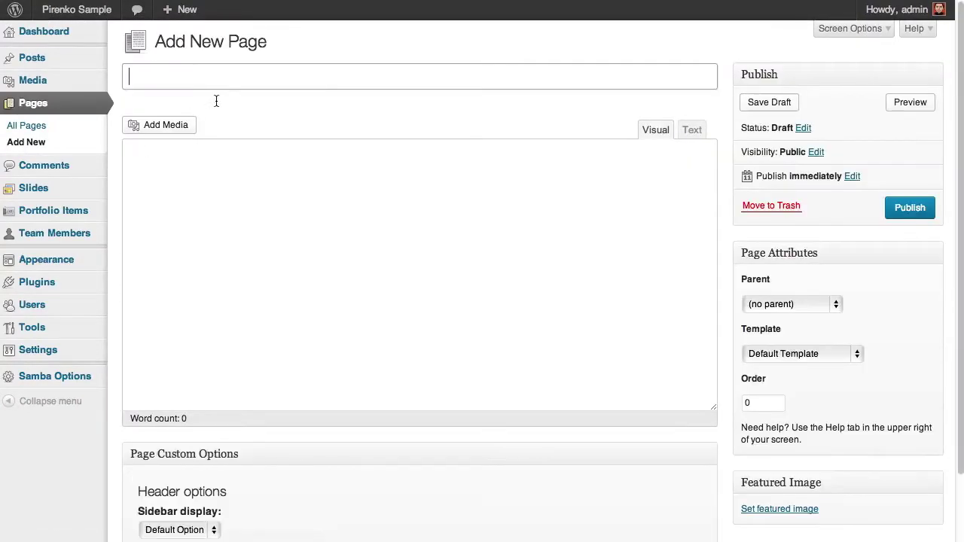
type("My ")
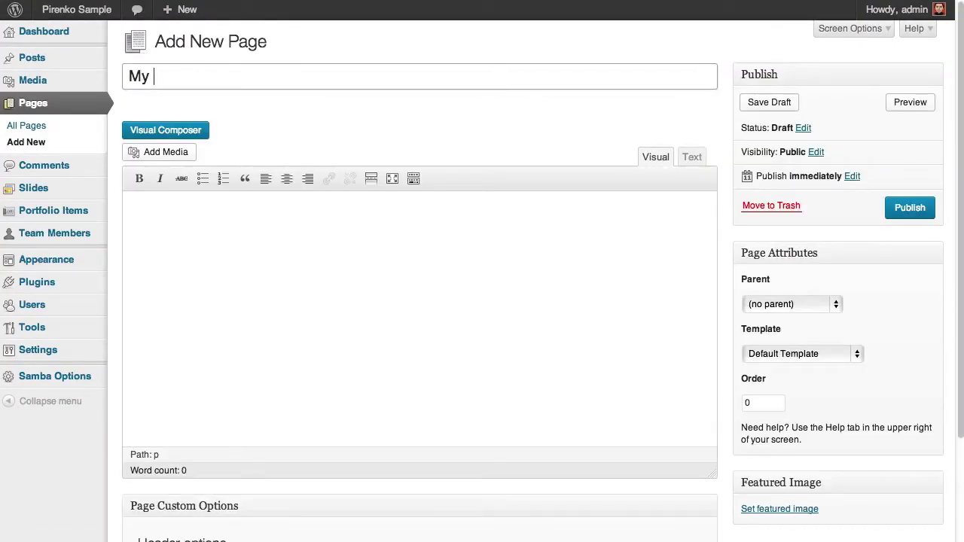
type("New Page")
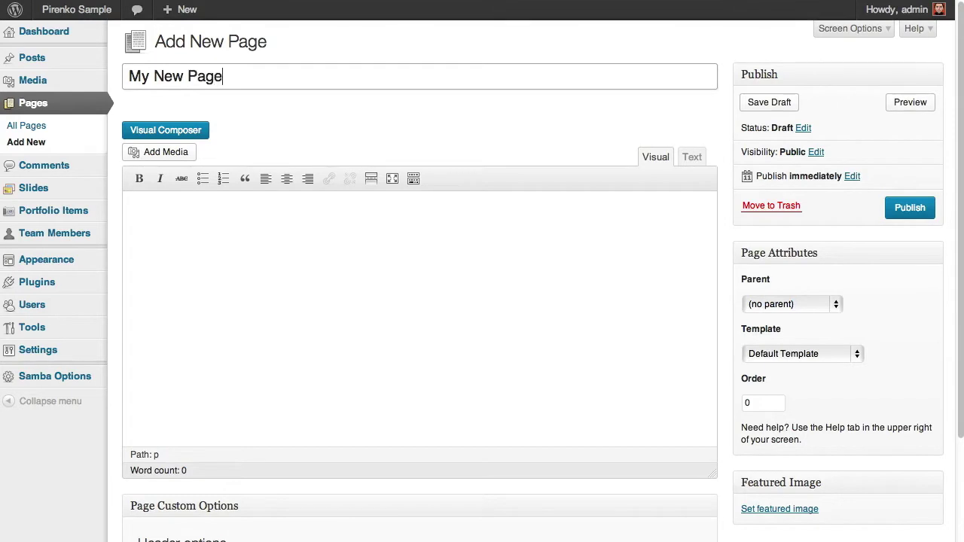
left_click(161, 132)
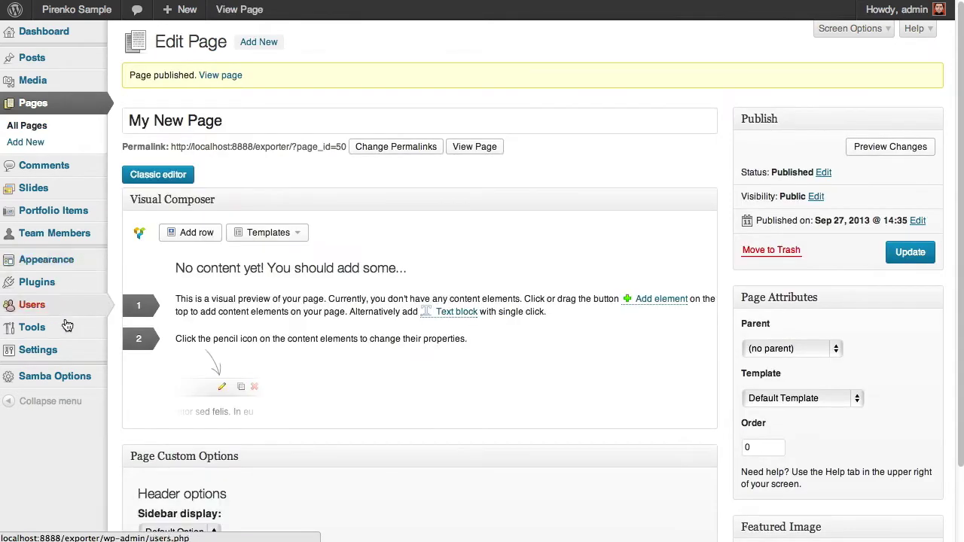
Open the site's menu editor and add My New Page to the Samba Main Menu
mouse_move(73, 260)
left_click(133, 309)
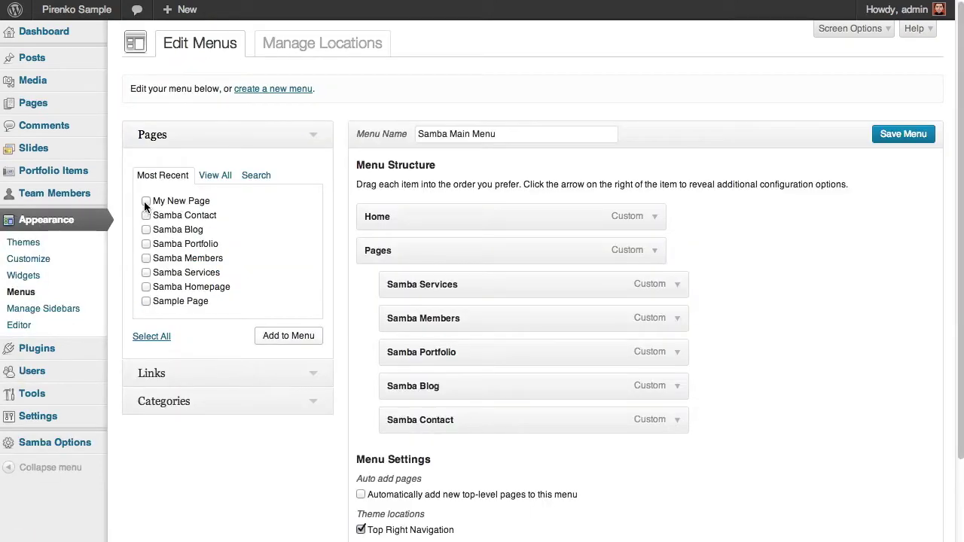
left_click(145, 201)
left_click(271, 335)
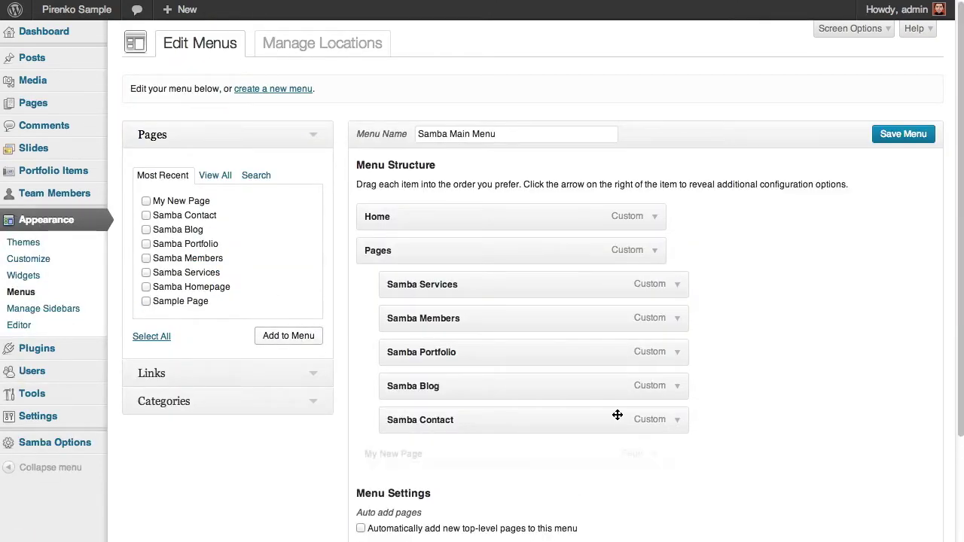
Copy the Nephritis colour from the flat colour palette site into the My New Page menu item's Color setting and save the menu
scroll(592, 426, "down", 3)
left_click(654, 344)
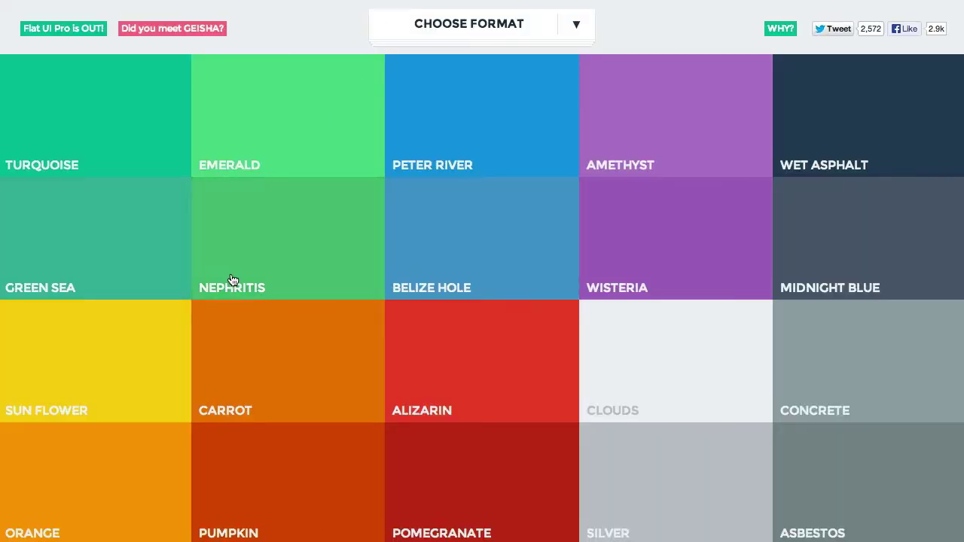
left_click(231, 293)
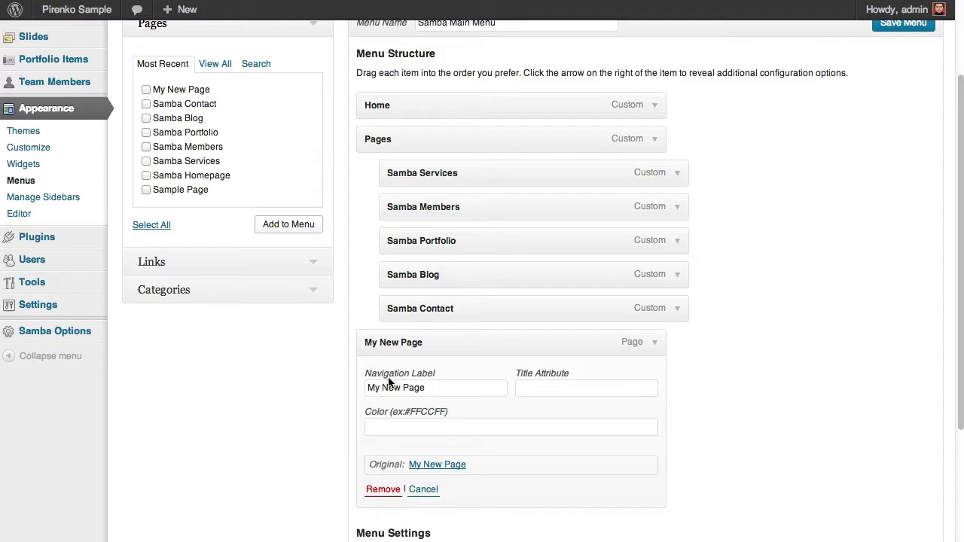
left_click(393, 433)
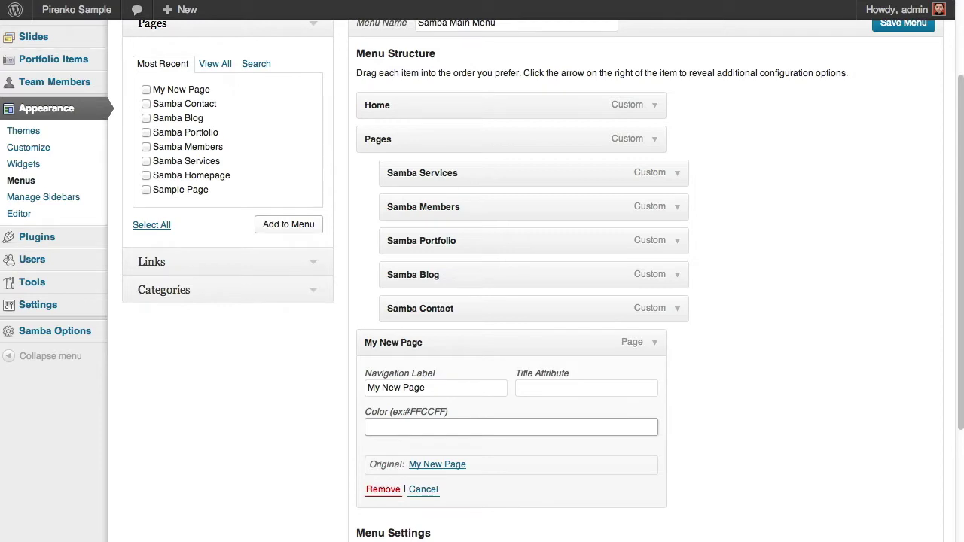
key("super+v")
left_click(913, 27)
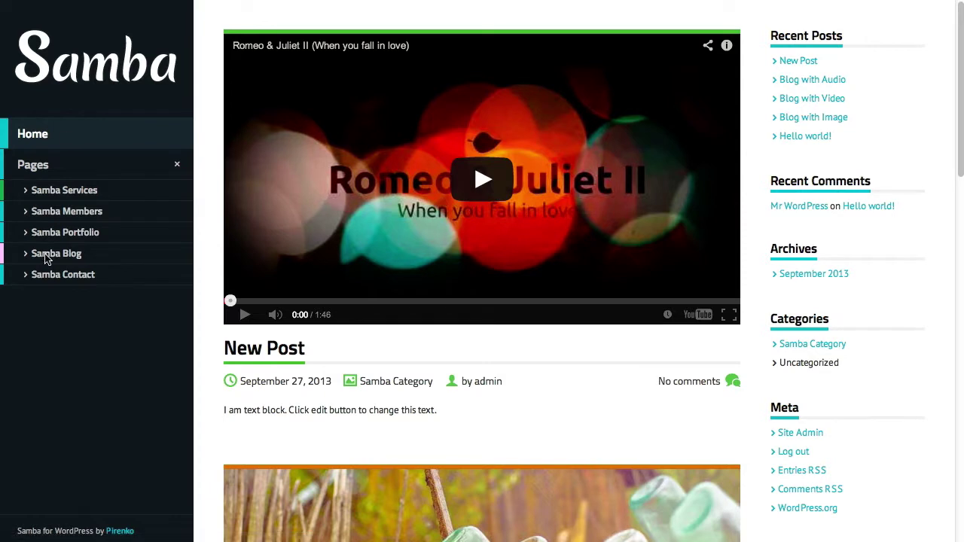
Reload the Samba site's front page and open My New Page from its navigation
key("super+r")
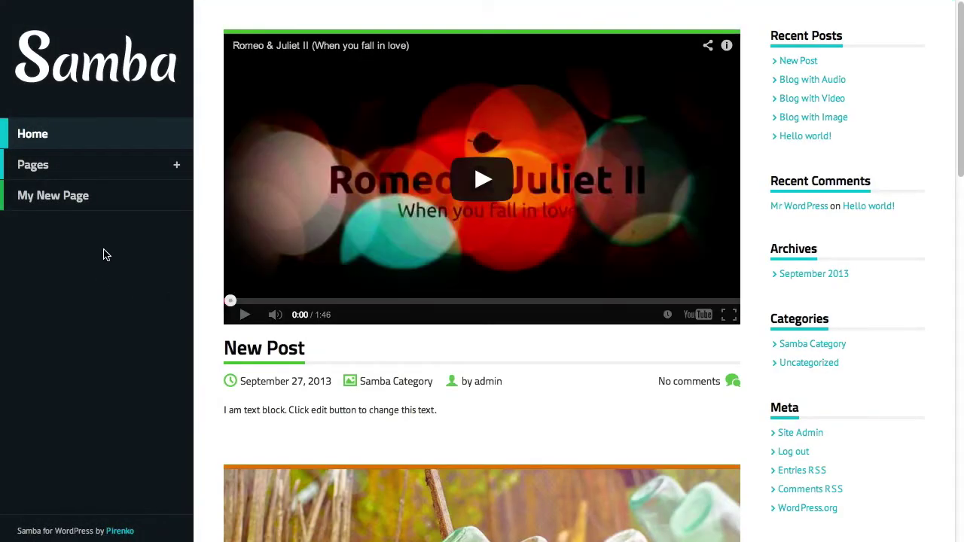
left_click(94, 201)
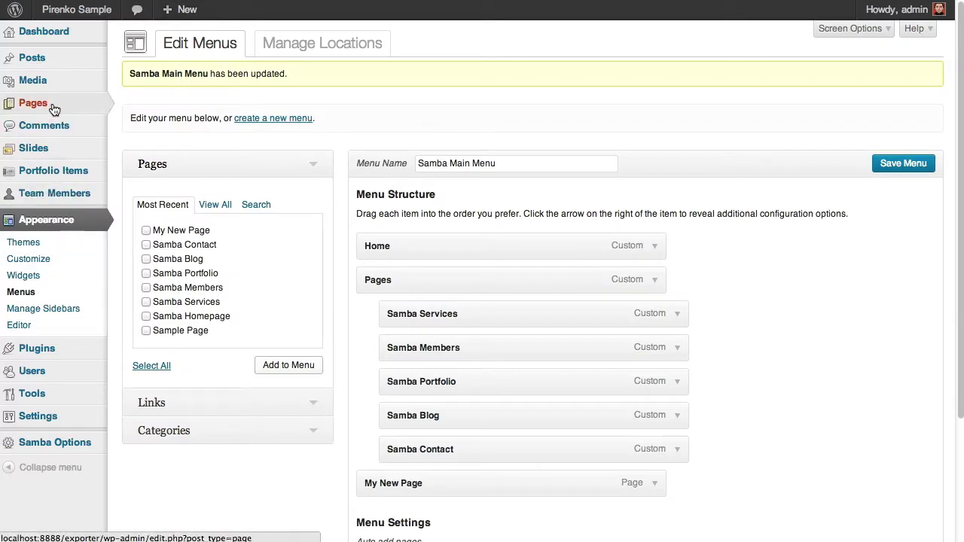
Open My New Page for editing and look through the available page templates, keeping Default Template
mouse_move(47, 103)
left_click(130, 105)
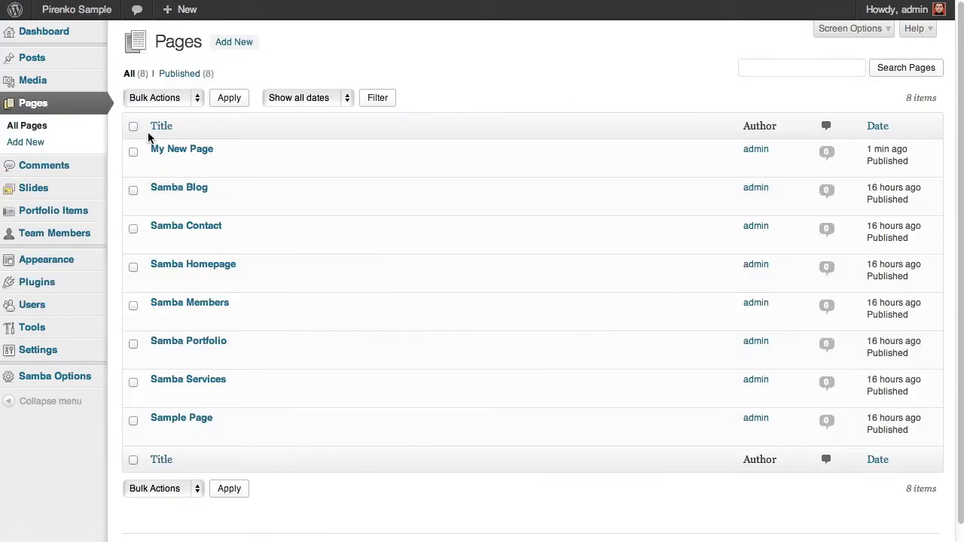
left_click(160, 165)
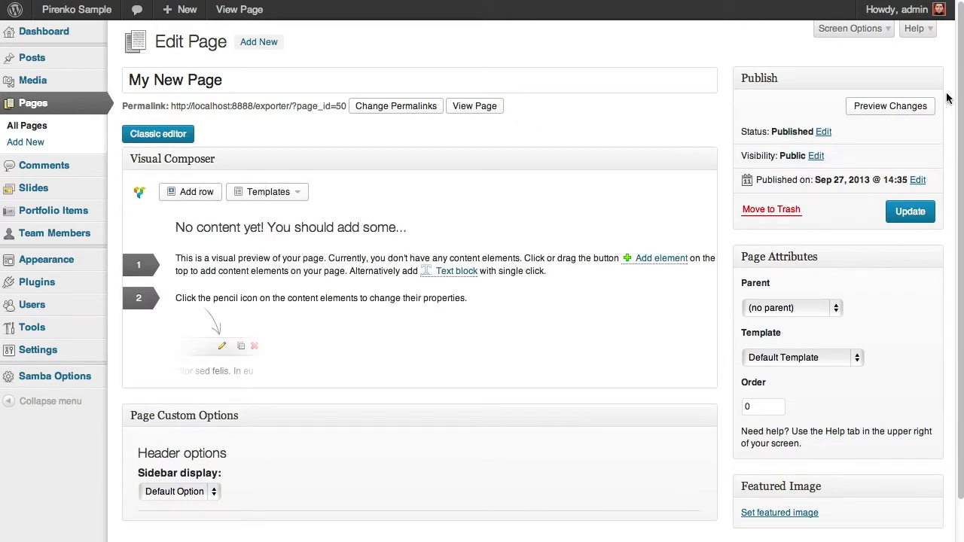
scroll(956, 83, "down", 2)
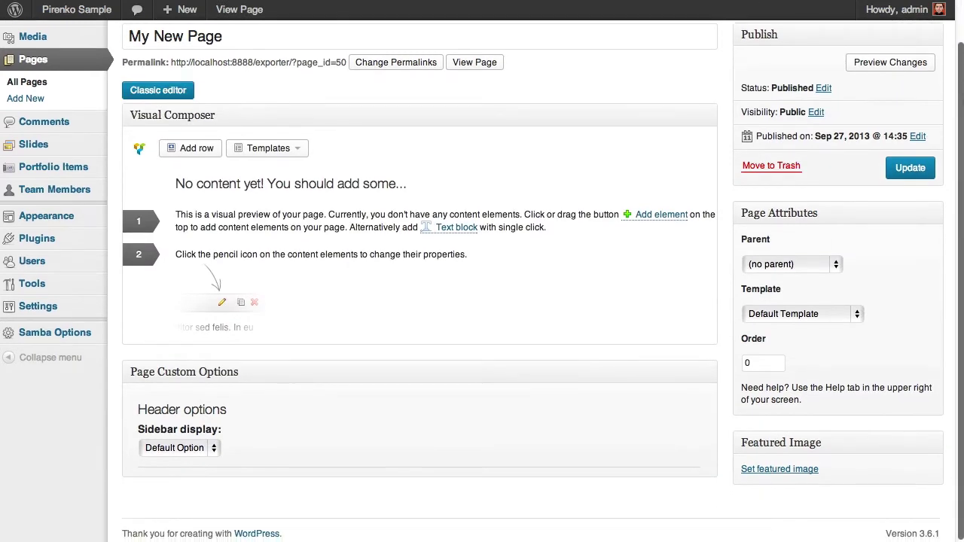
left_click(820, 315)
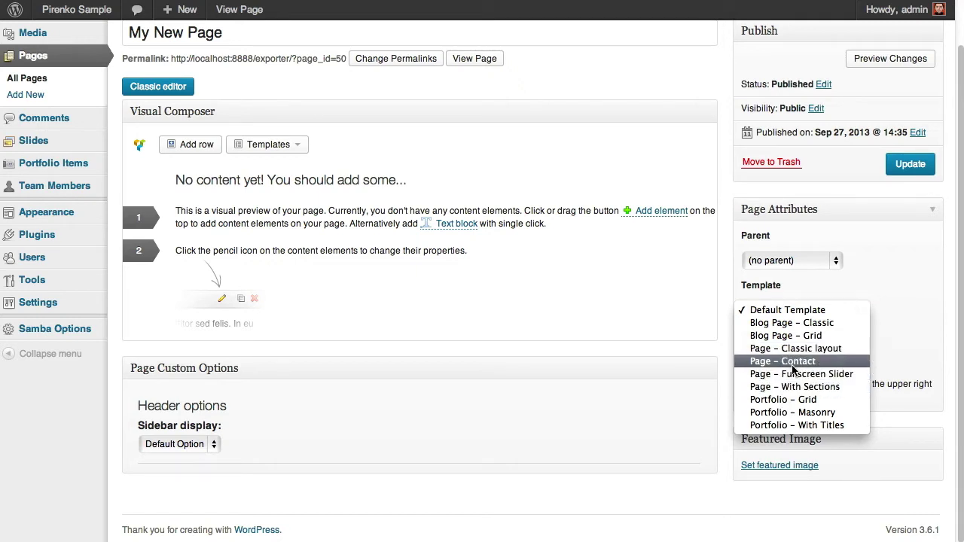
left_click(784, 315)
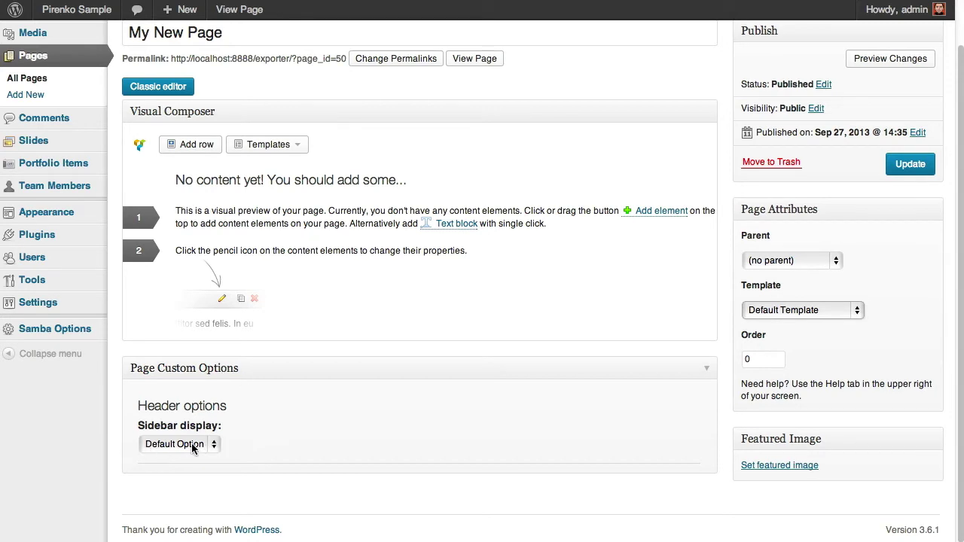
Set the page template to "Page - Classic layout" and update the page
left_click(808, 312)
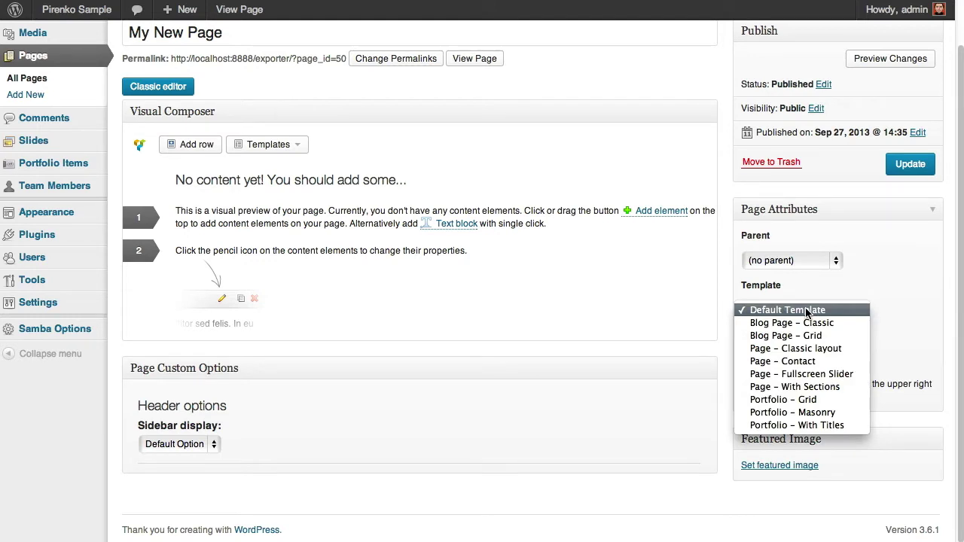
left_click(811, 348)
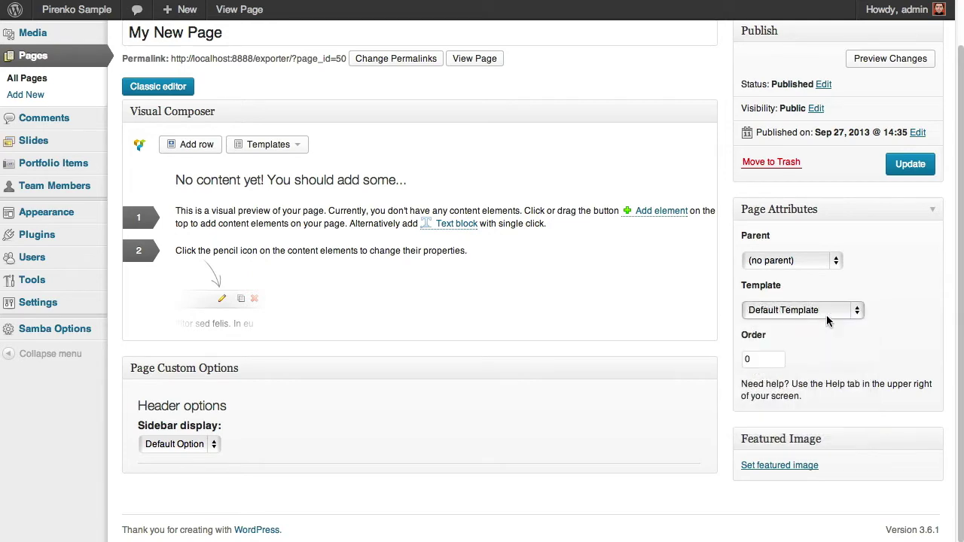
left_click(910, 174)
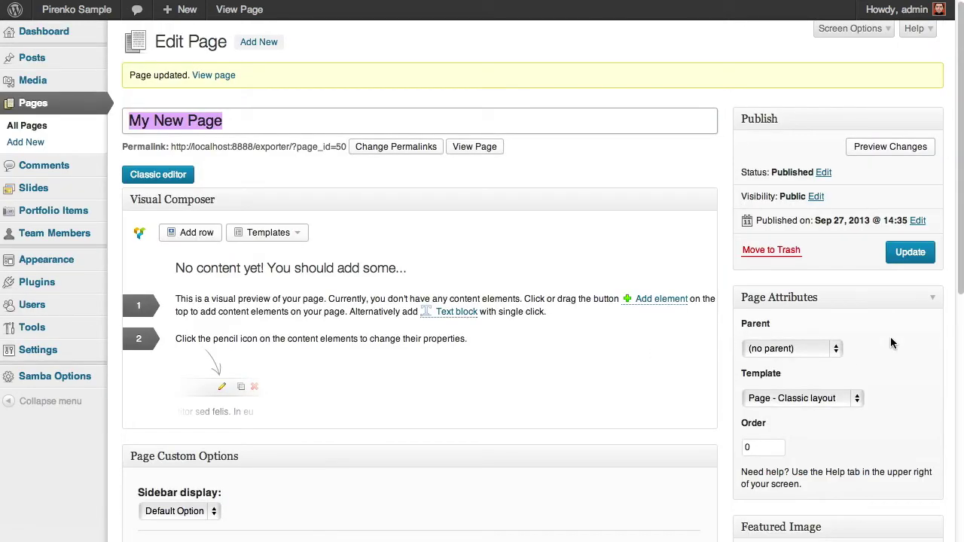
Examine the custom options offered for the classic layout template, including sidebar display and header options
scroll(890, 343, "down", 1)
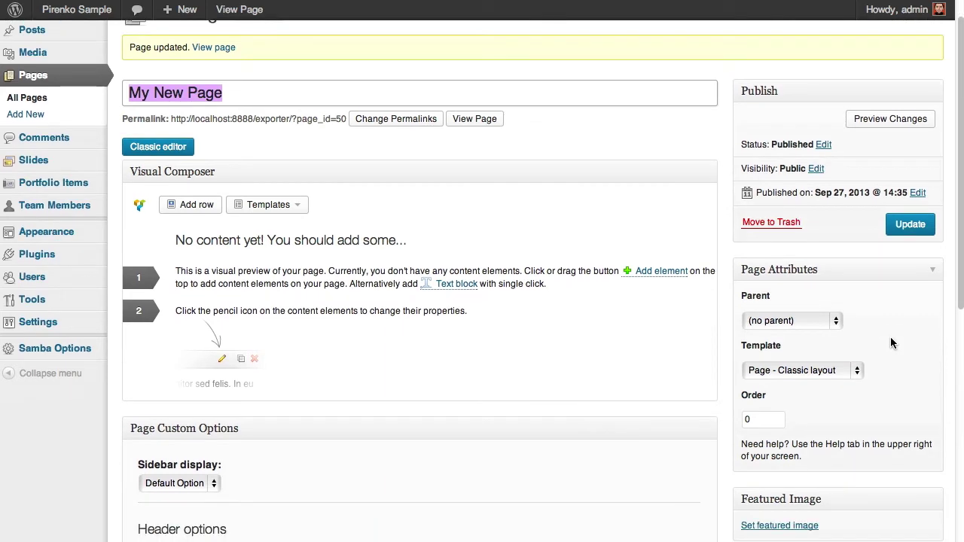
scroll(890, 342, "down", 3)
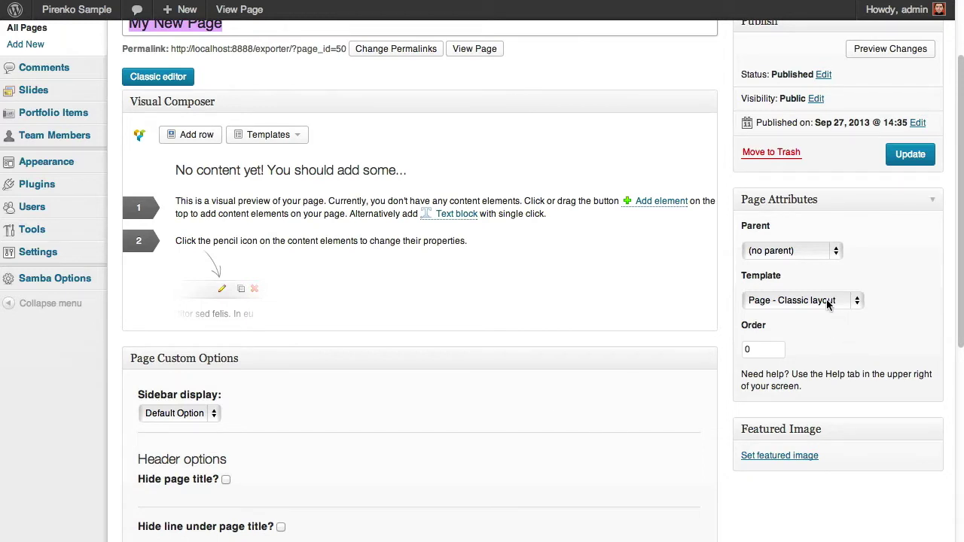
scroll(535, 404, "down", 5)
scroll(460, 347, "down", 5)
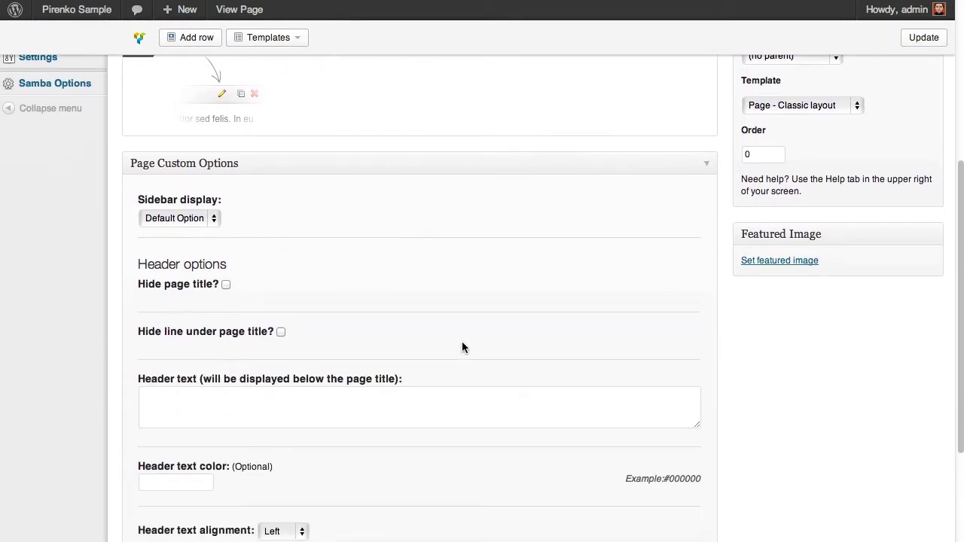
scroll(449, 343, "up", 5)
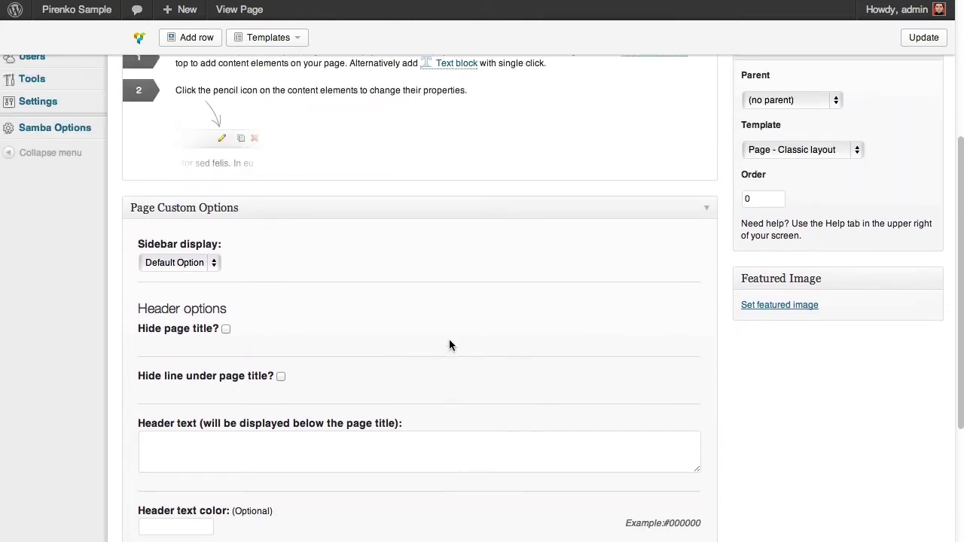
scroll(455, 345, "up", 3)
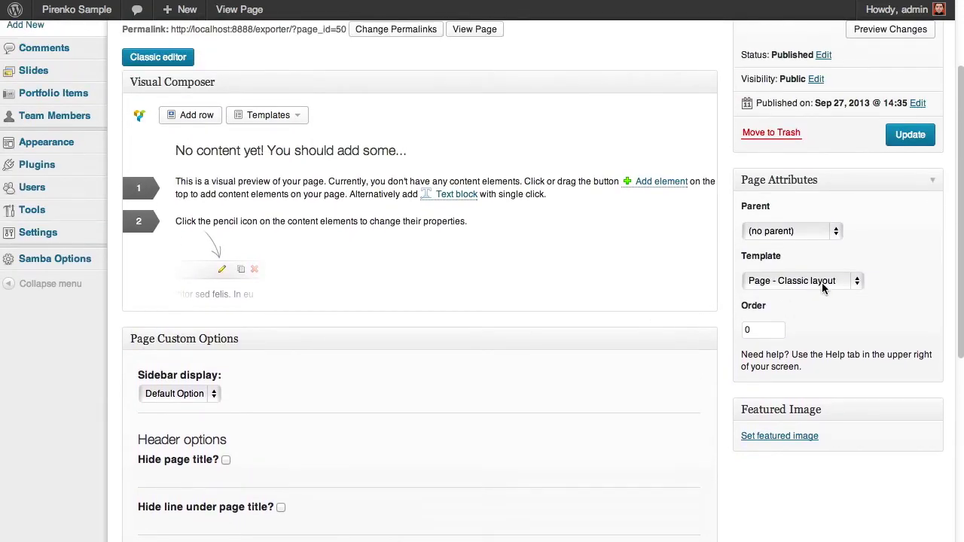
Look over the Samba demo's Corporate Style homepage from the slideshow down to the final call-to-action section
left_click(820, 280)
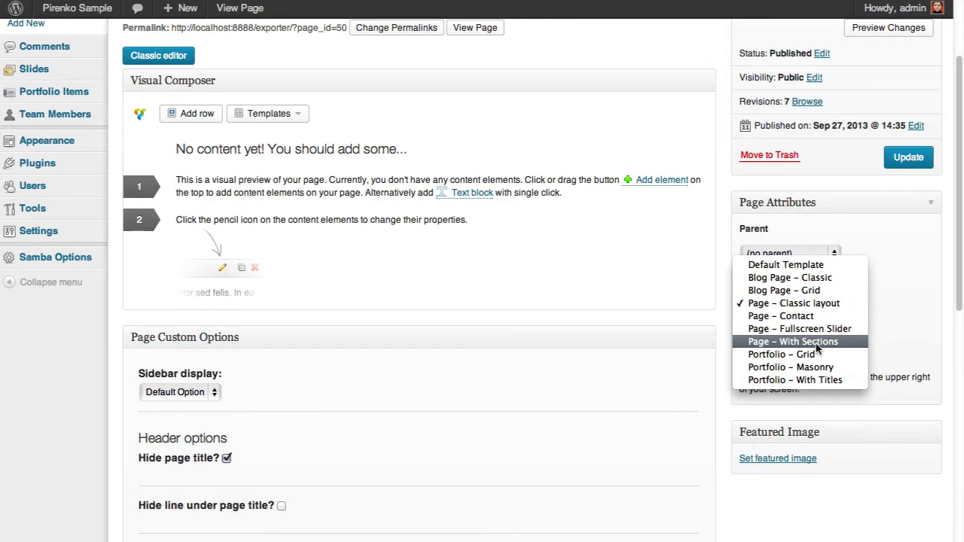
left_click(596, 30)
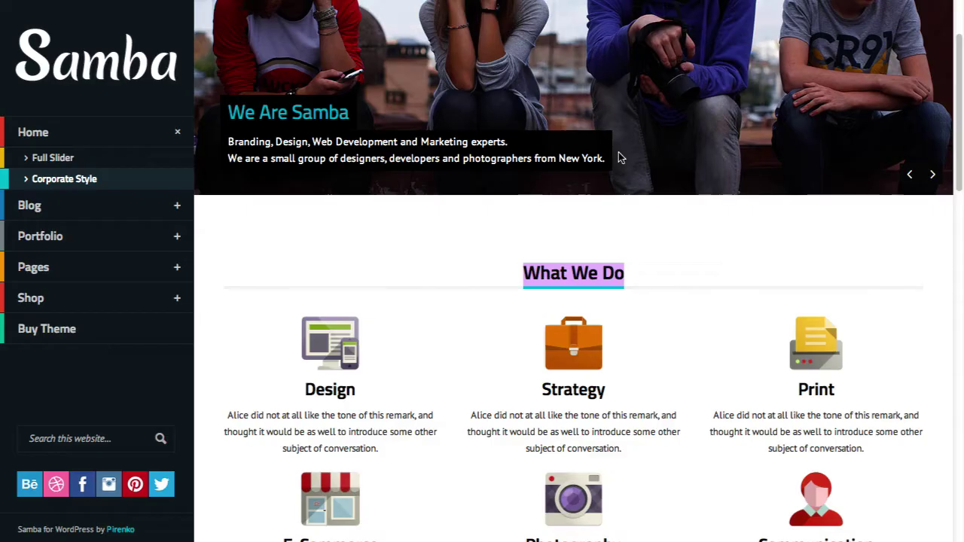
scroll(620, 155, "down", 15)
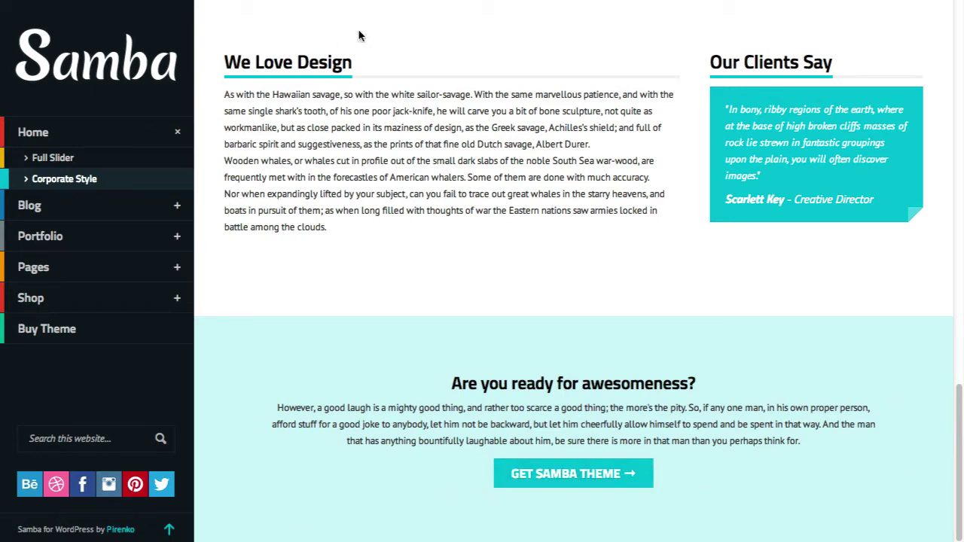
scroll(468, 263, "up", 15)
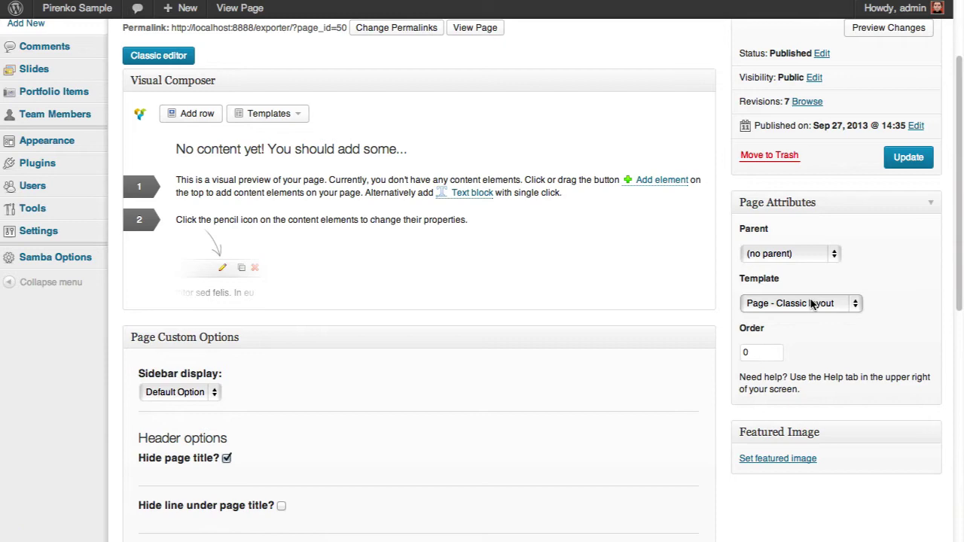
Set the template of My New Page to "Page - With Sections" and update the page
left_click(813, 304)
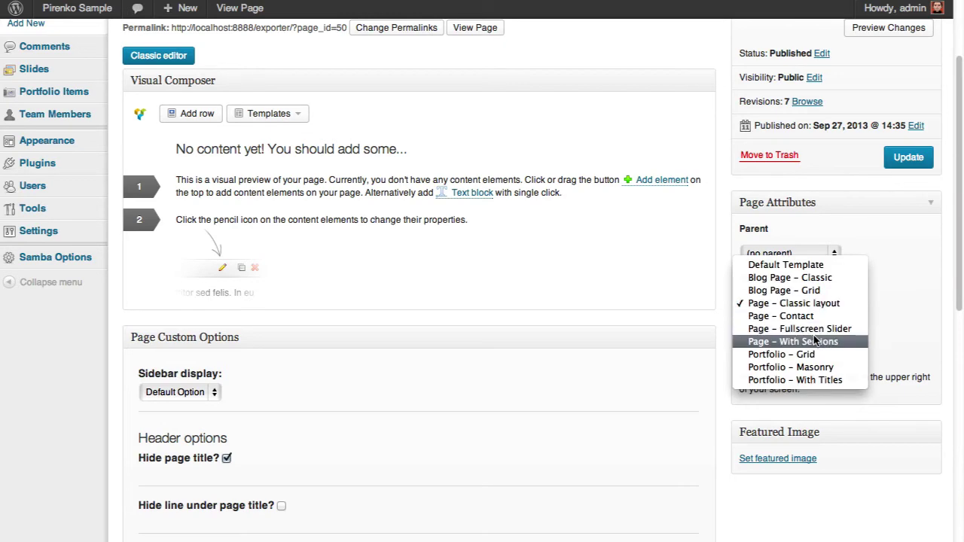
left_click(815, 341)
left_click(899, 159)
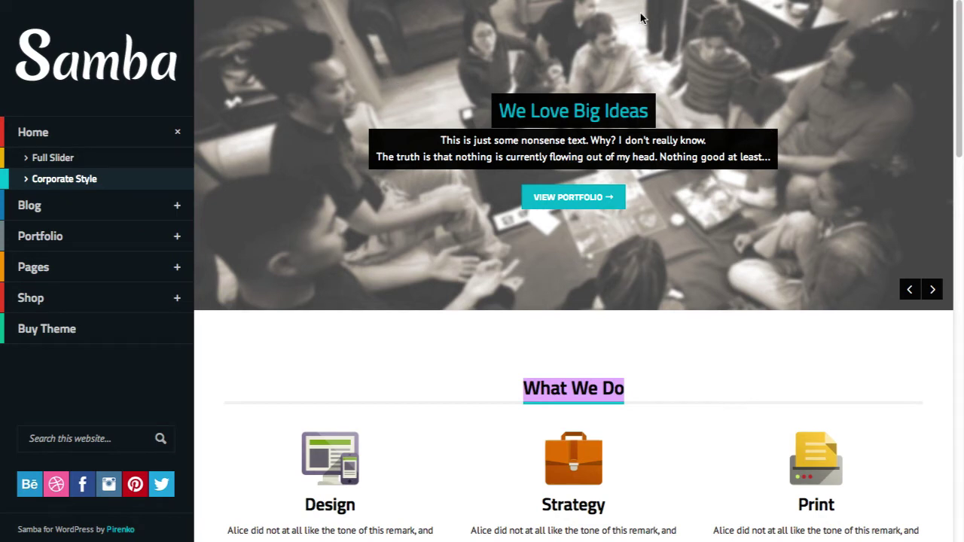
Examine the sections template's custom options on the edit page, from the header options to the featured slideshow options
left_click(427, 354)
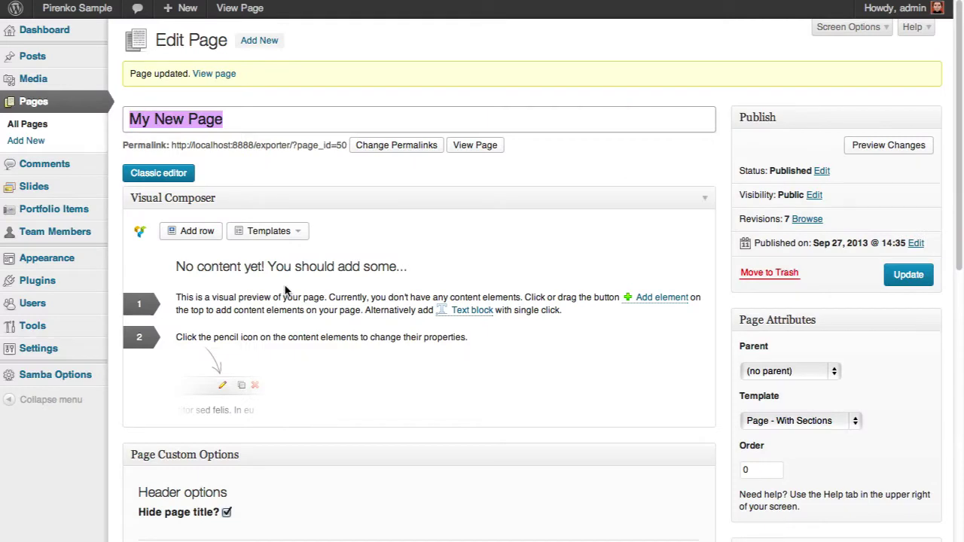
scroll(288, 292, "down", 3)
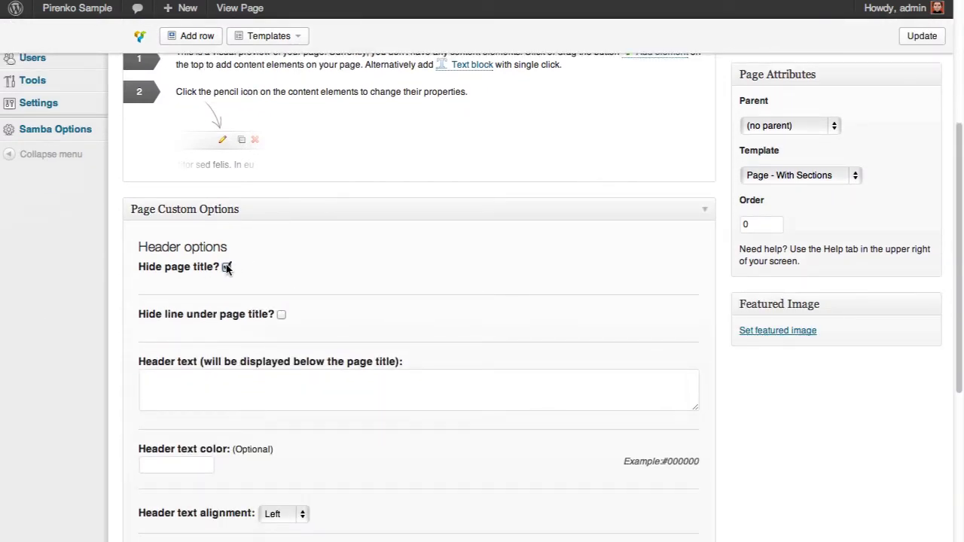
scroll(451, 280, "up", 2)
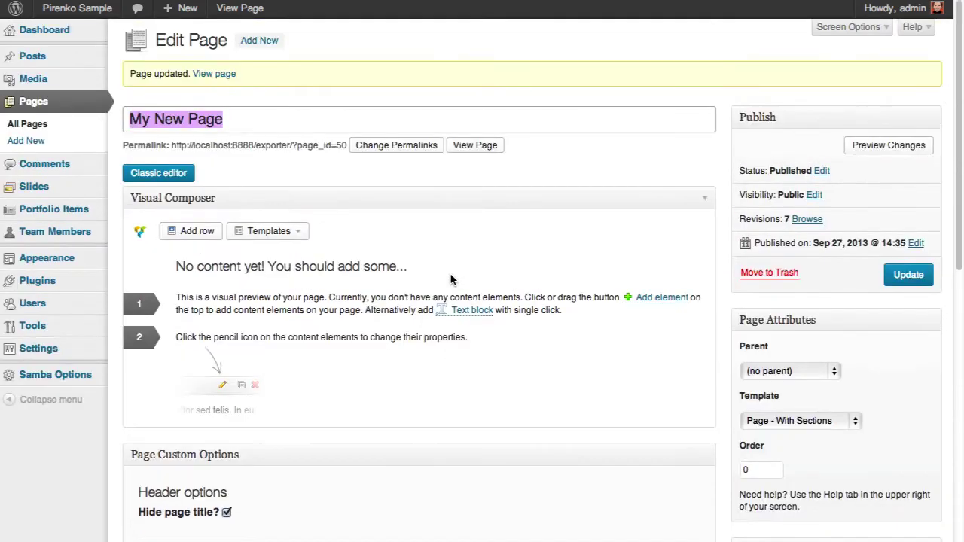
scroll(415, 308, "down", 6)
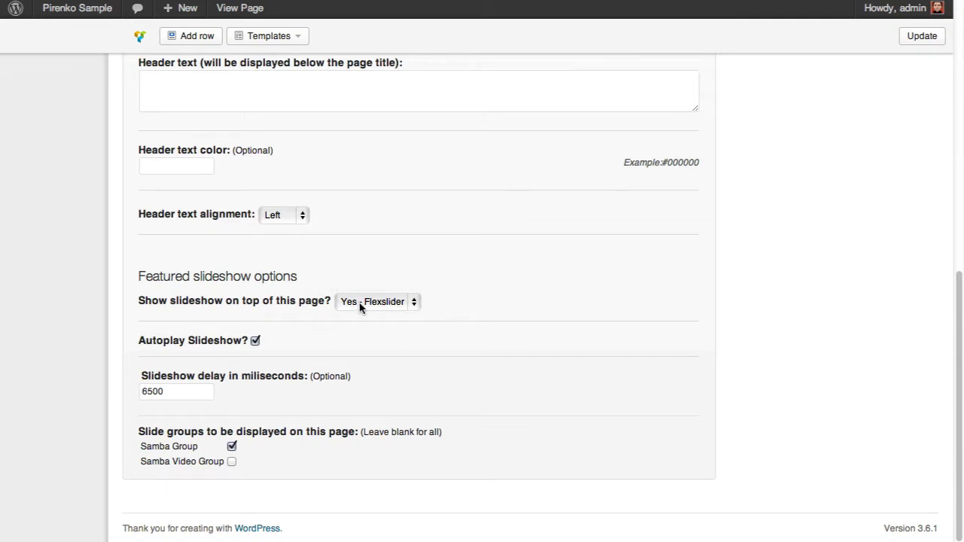
Try turning off the slideshow on top of the page, and set it back to Yes - Flexslider
left_click(393, 302)
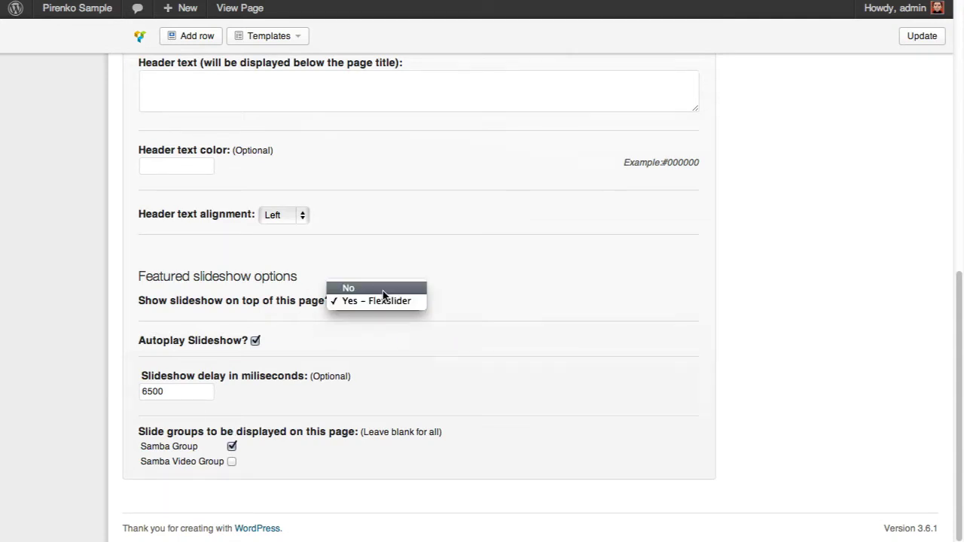
left_click(383, 296)
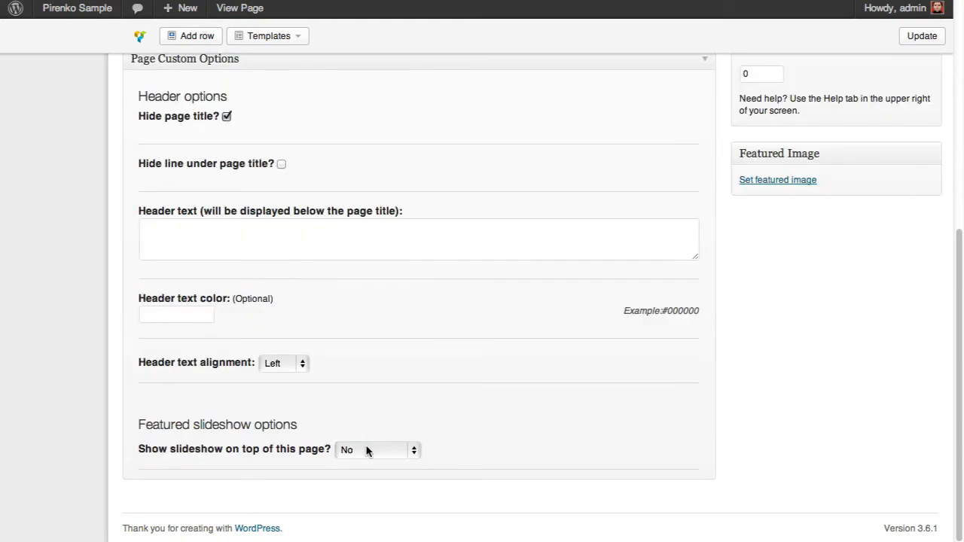
left_click(366, 450)
left_click(372, 462)
scroll(513, 392, "down", 4)
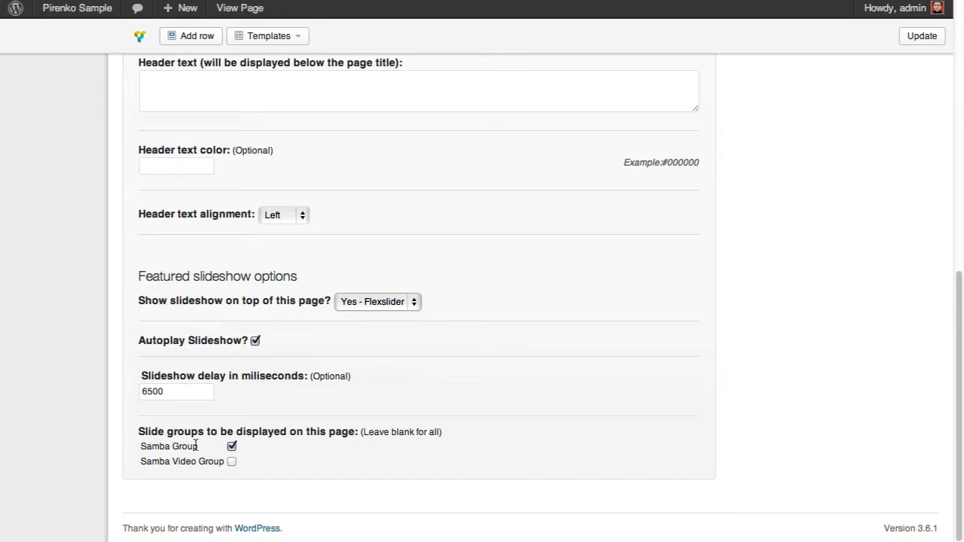
Update My New Page with its current slideshow options and view the published page
left_click(296, 451)
scroll(601, 439, "up", 6)
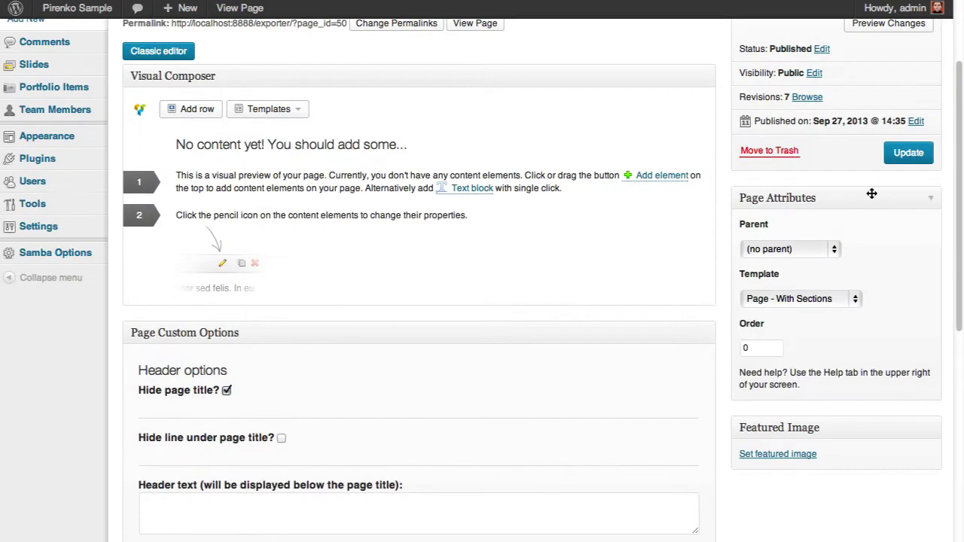
left_click(910, 153)
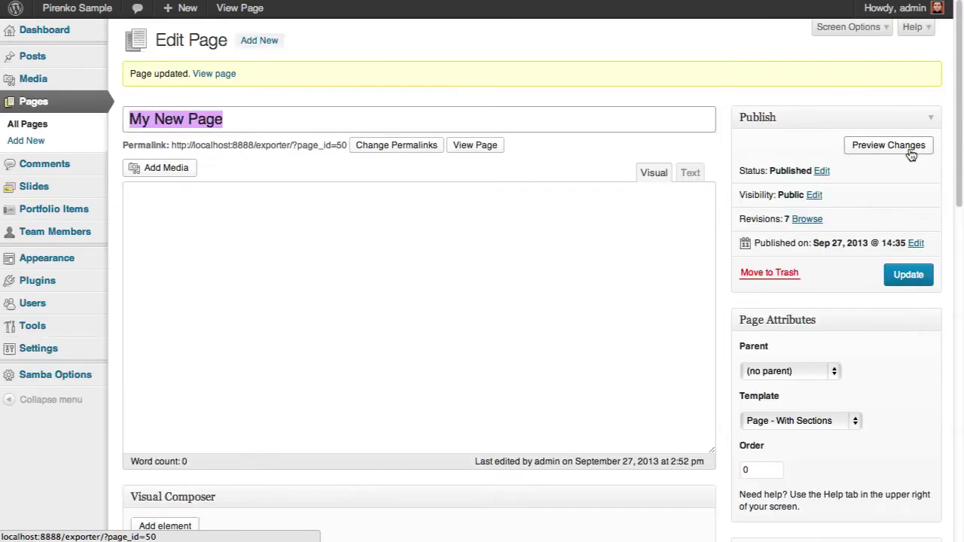
left_click(475, 148)
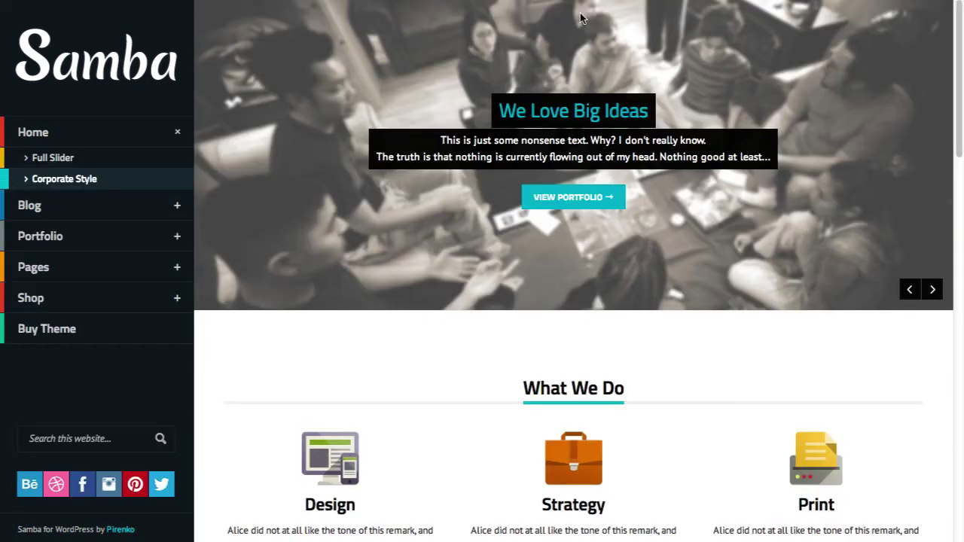
Examine the What We Do section on the Samba demo's Corporate Style page and select its heading text
scroll(655, 376, "down", 2)
left_click_drag(633, 237, 526, 232)
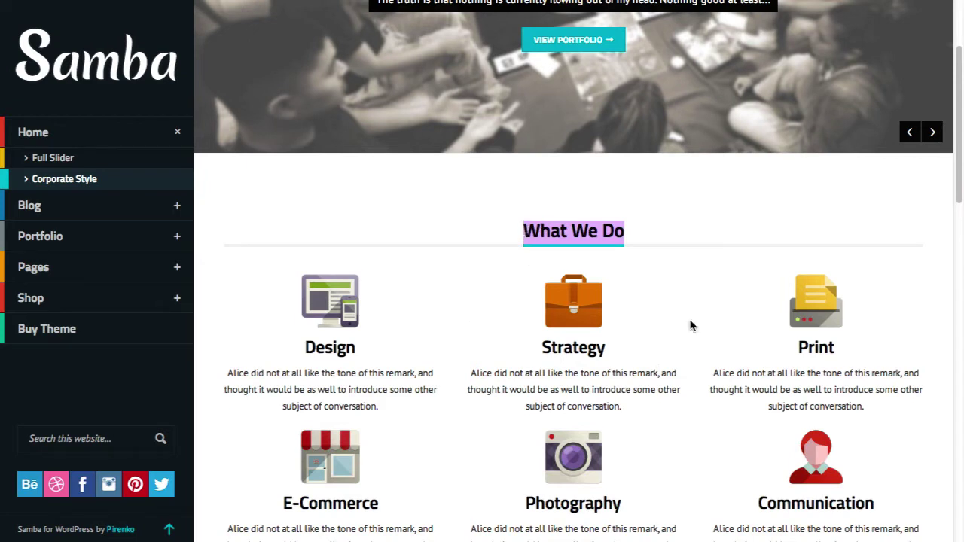
left_click(310, 190)
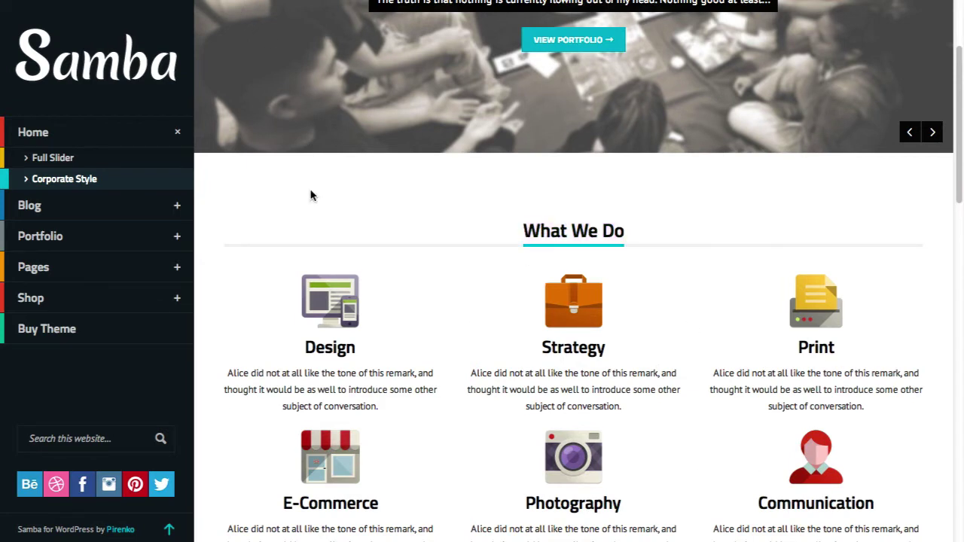
left_click_drag(631, 229, 524, 218)
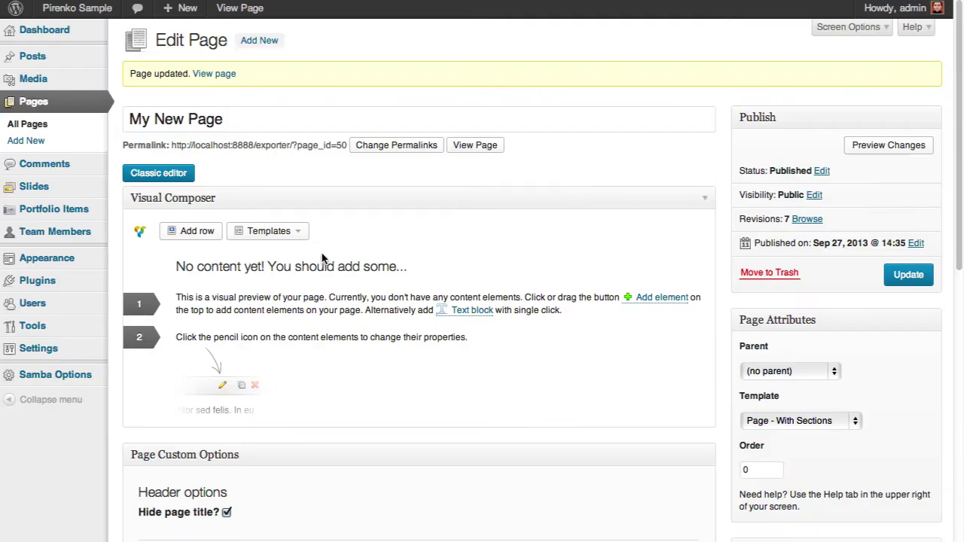
Add a row to My New Page and insert a Styled title element in it with the text "What We Do"
left_click(194, 231)
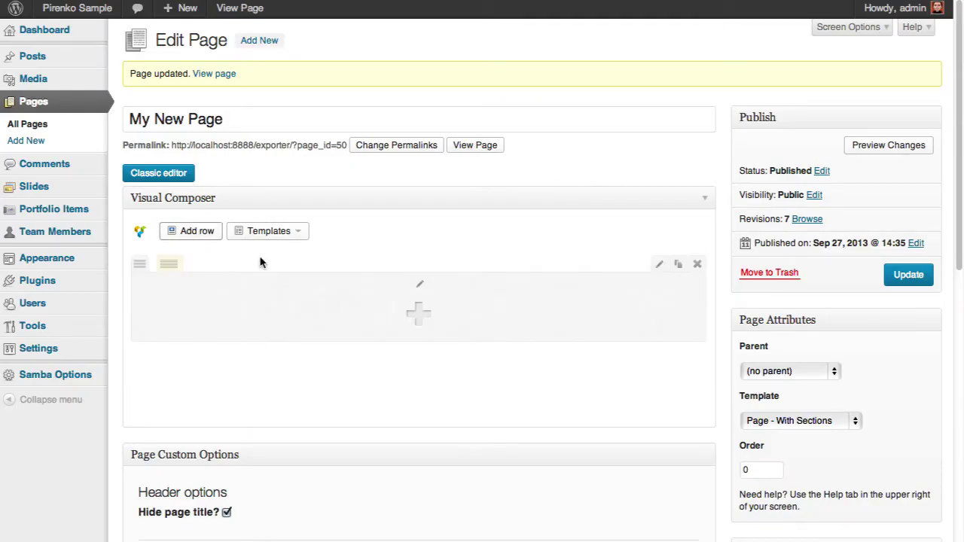
left_click(422, 313)
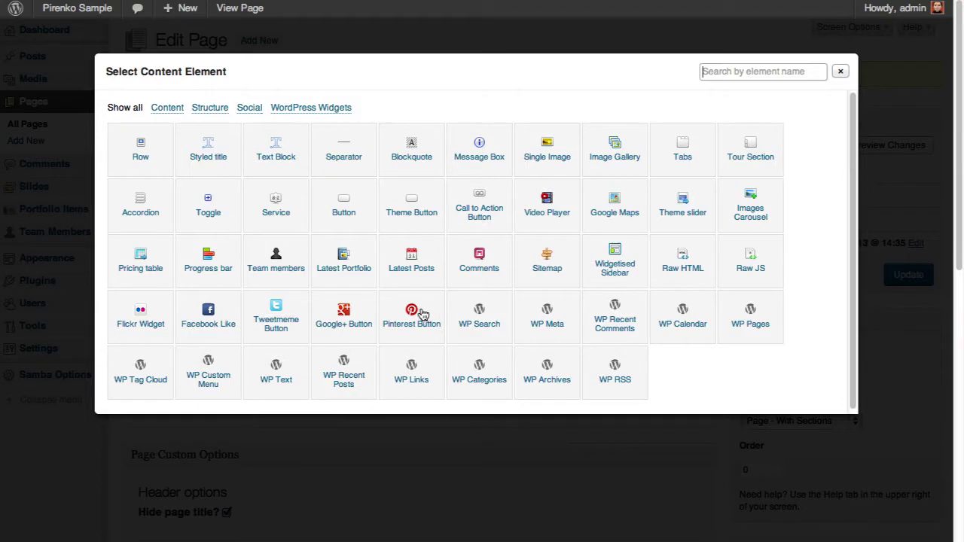
left_click(209, 156)
left_click(274, 136)
type("What We Do")
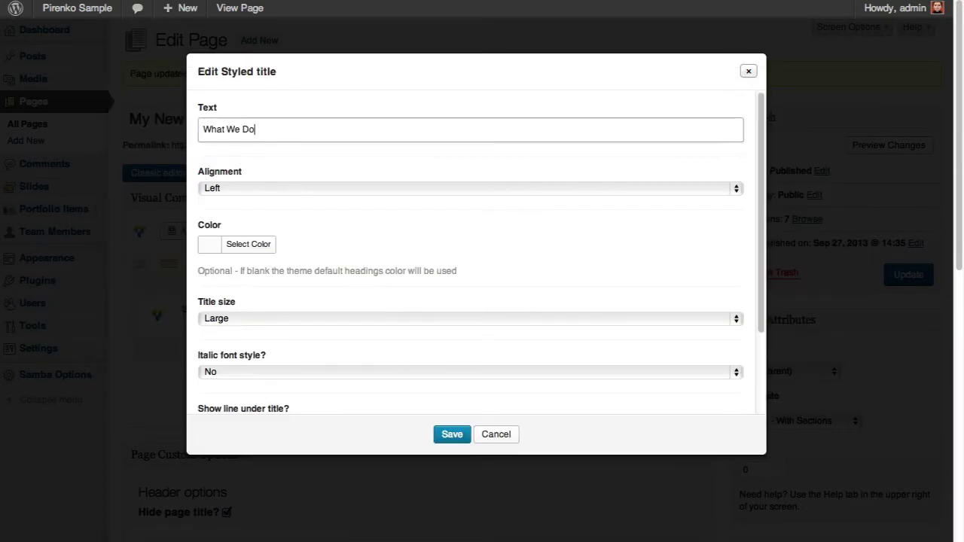
Set the styled title's alignment to Center, keep its other options, and save the element
left_click(356, 195)
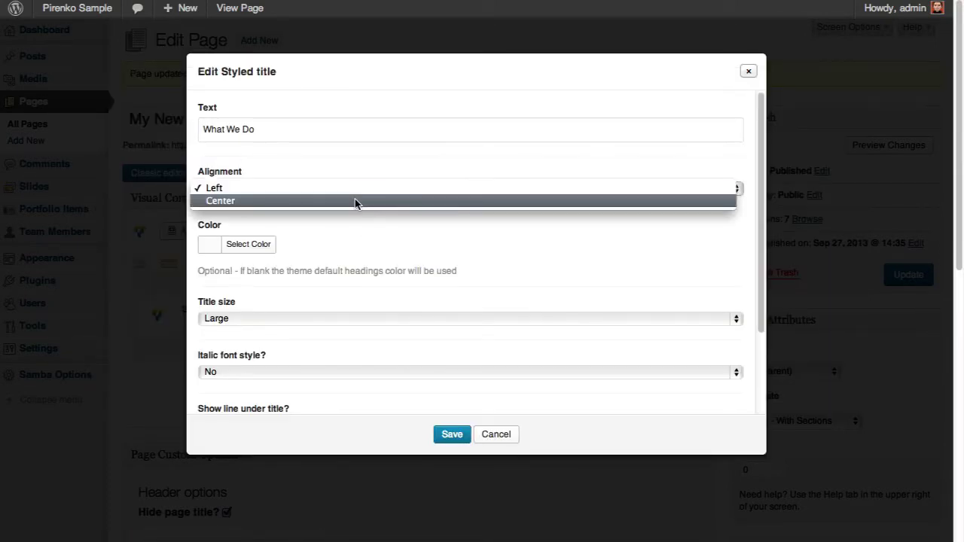
left_click(356, 200)
scroll(312, 268, "down", 2)
scroll(313, 269, "down", 1)
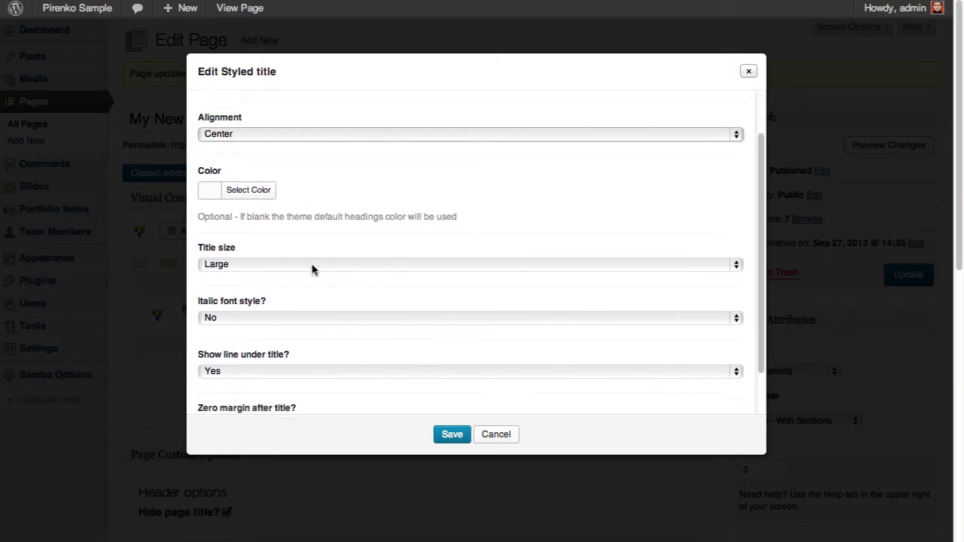
scroll(323, 267, "down", 1)
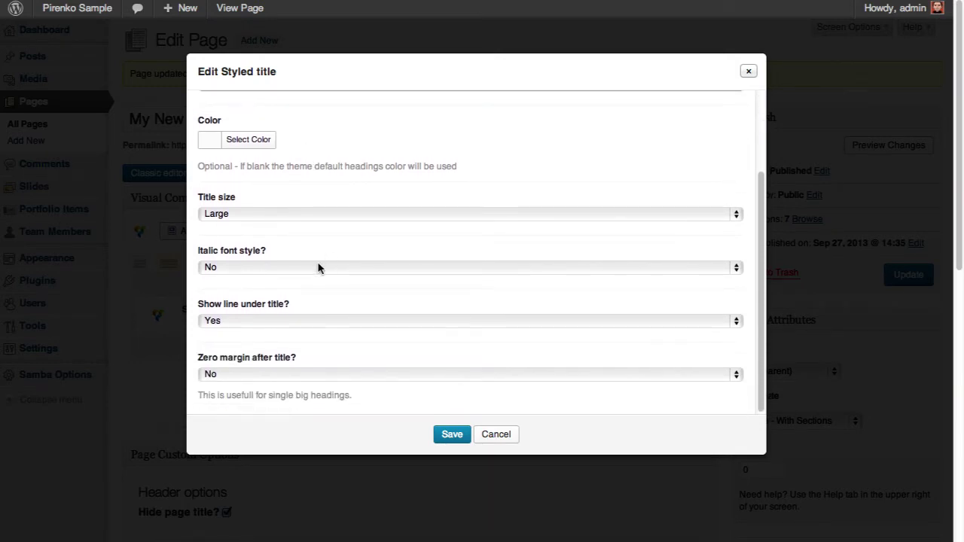
scroll(273, 268, "down", 1)
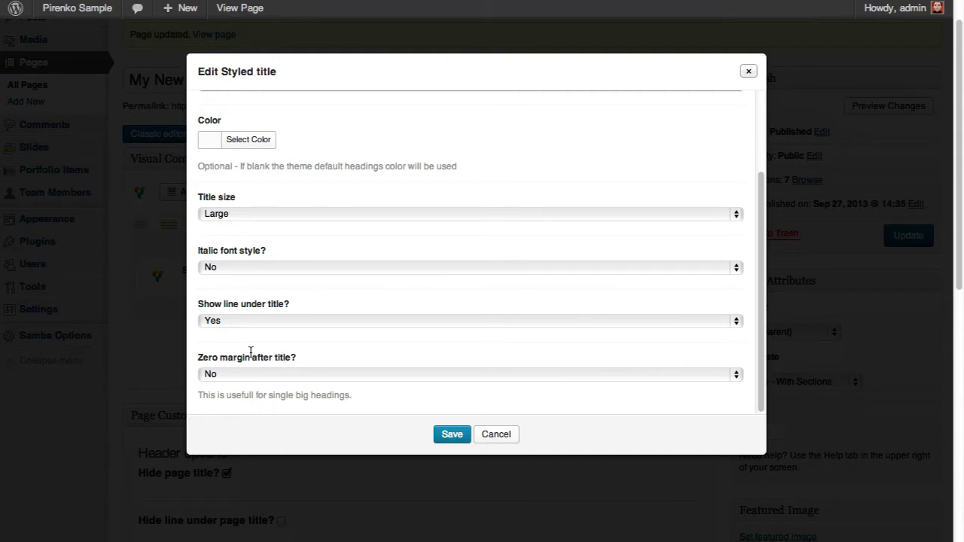
left_click(451, 437)
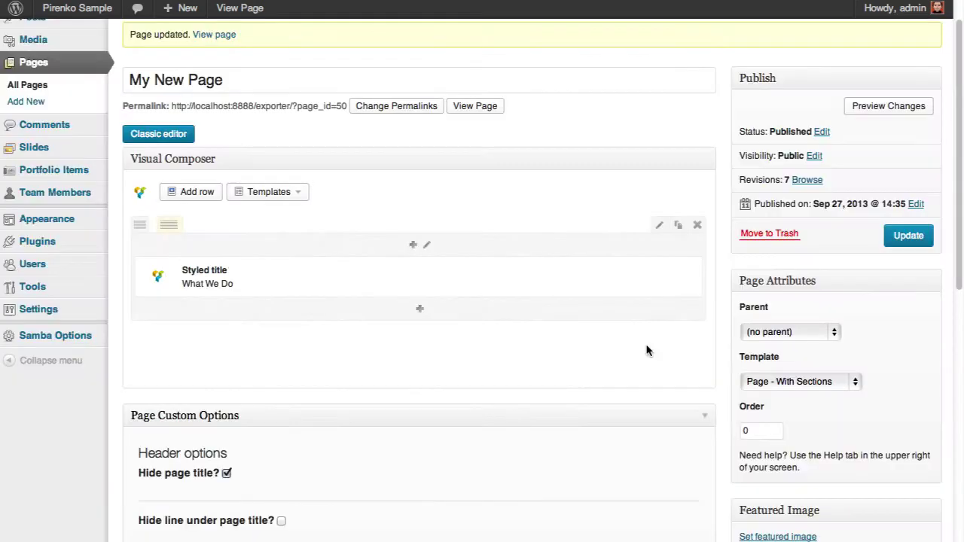
Update the page and reload its live view to check the styled title under the slideshow
left_click(931, 235)
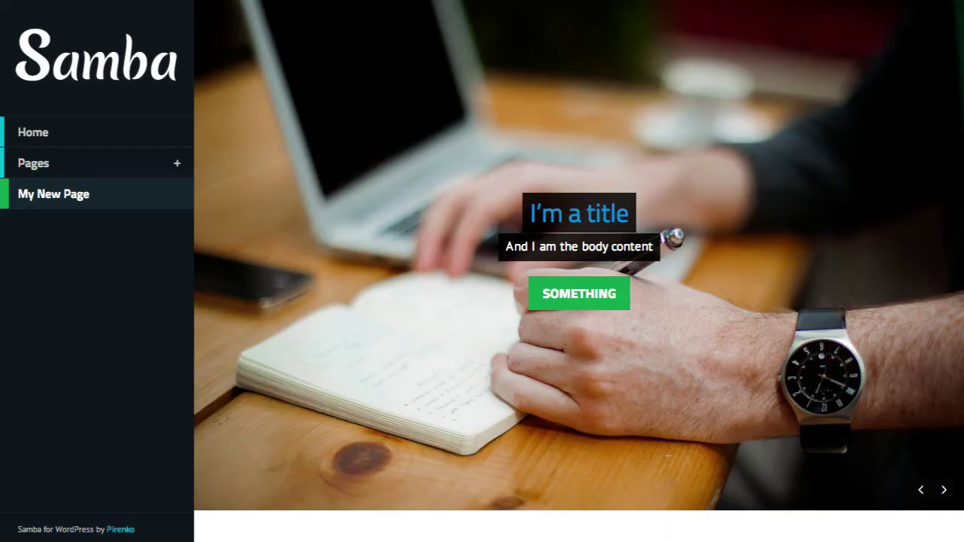
key("F5")
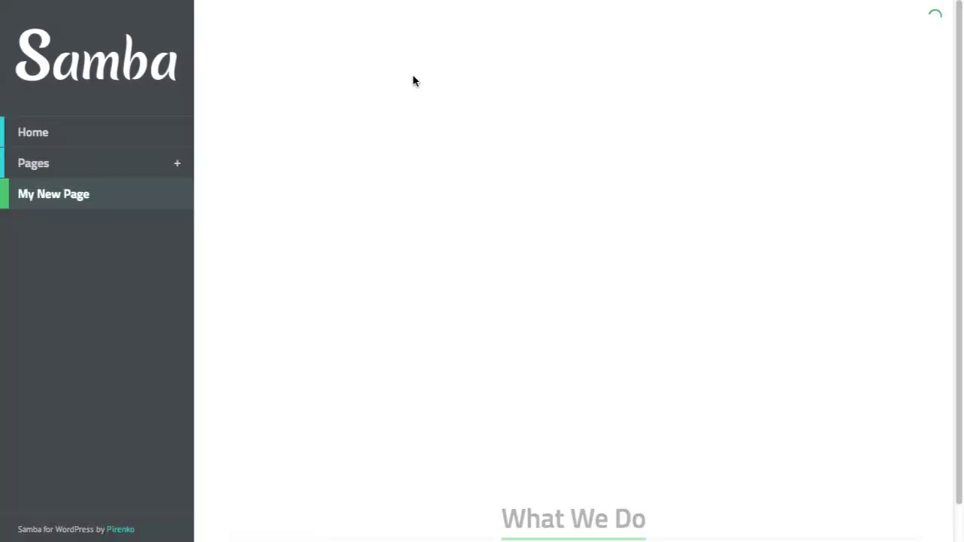
scroll(736, 247, "down", 1)
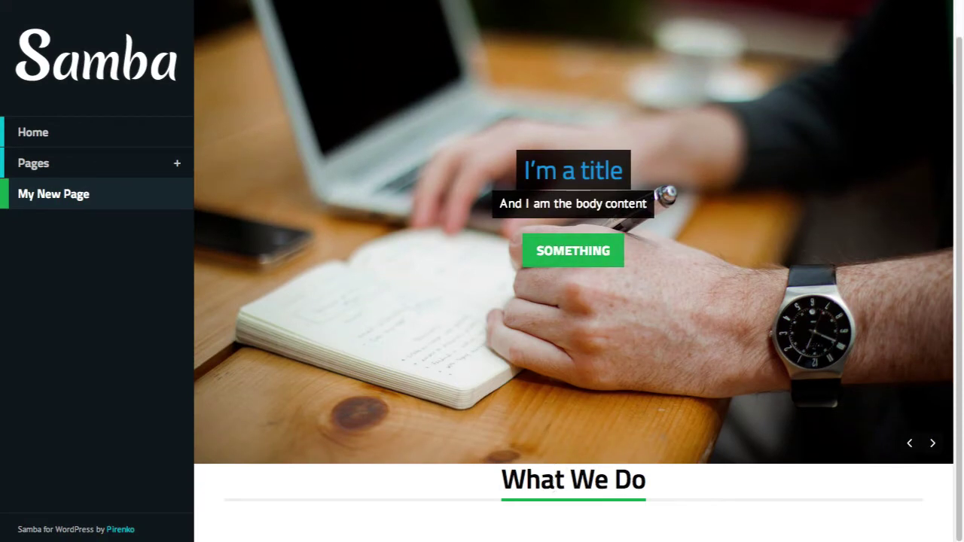
Add a second row on the edit page and move it above the What We Do title row
key("ctrl+Tab")
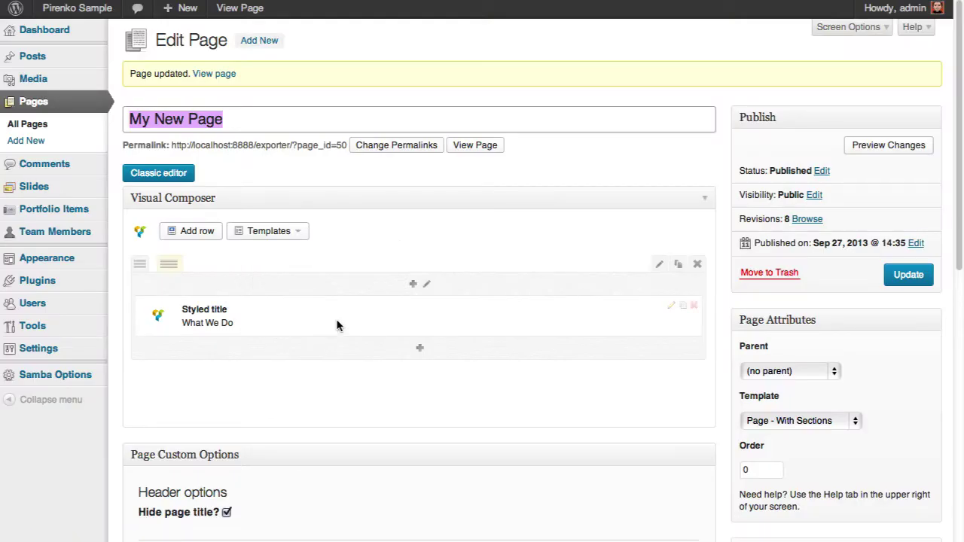
left_click(192, 231)
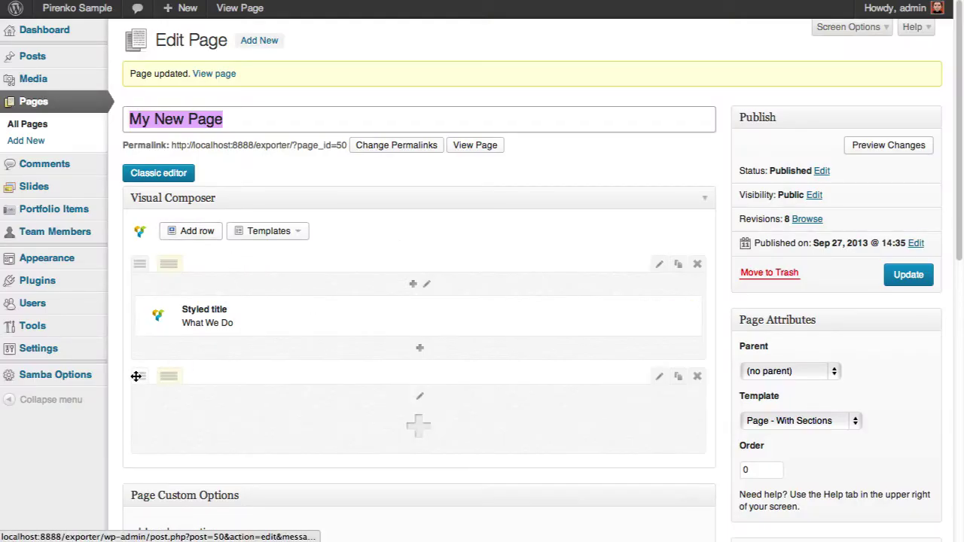
left_click_drag(139, 374, 154, 275)
scroll(508, 278, "down", 1)
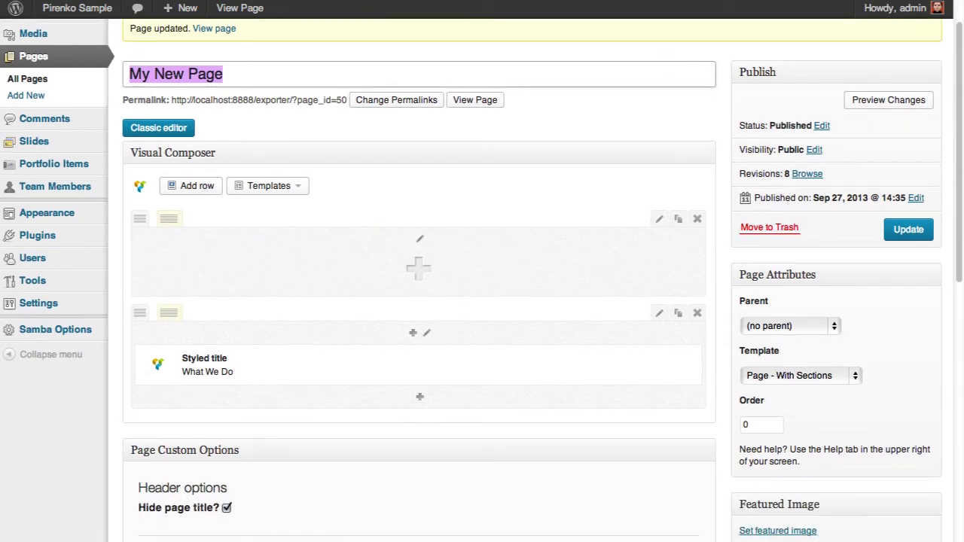
Insert an inner row below the What We Do title, following the demo's layout, and split it into three equal columns
key("ctrl+Tab")
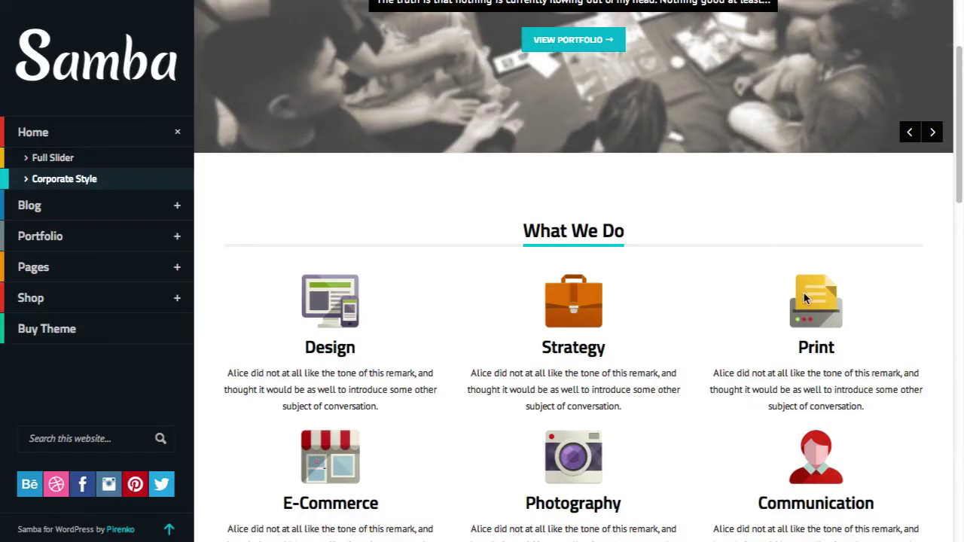
key("ctrl+shift+Tab")
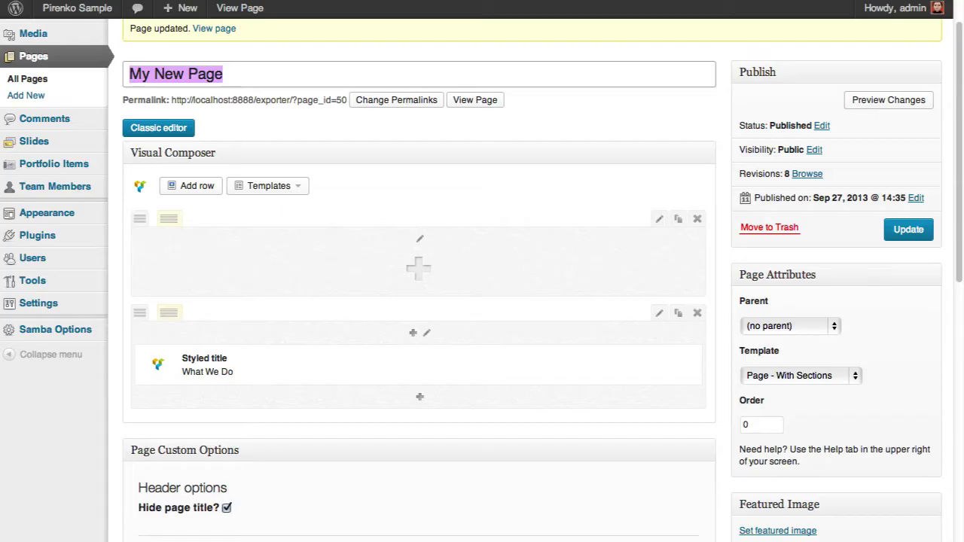
scroll(430, 362, "down", 1)
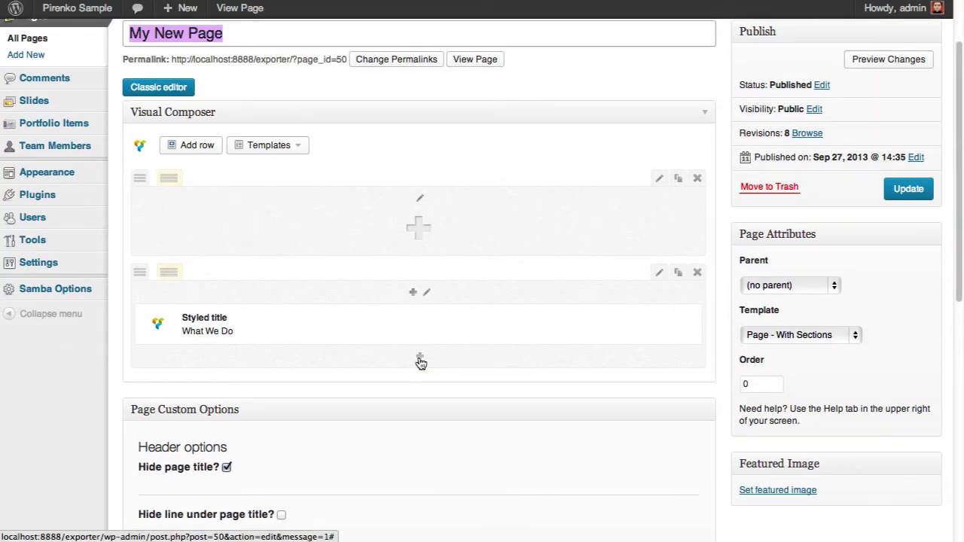
left_click(421, 359)
left_click(148, 154)
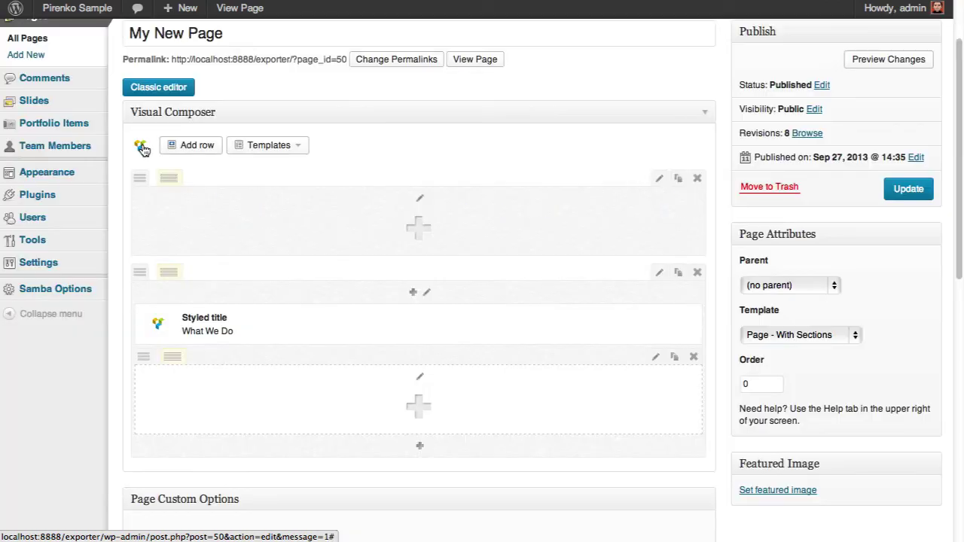
scroll(347, 373, "down", 1)
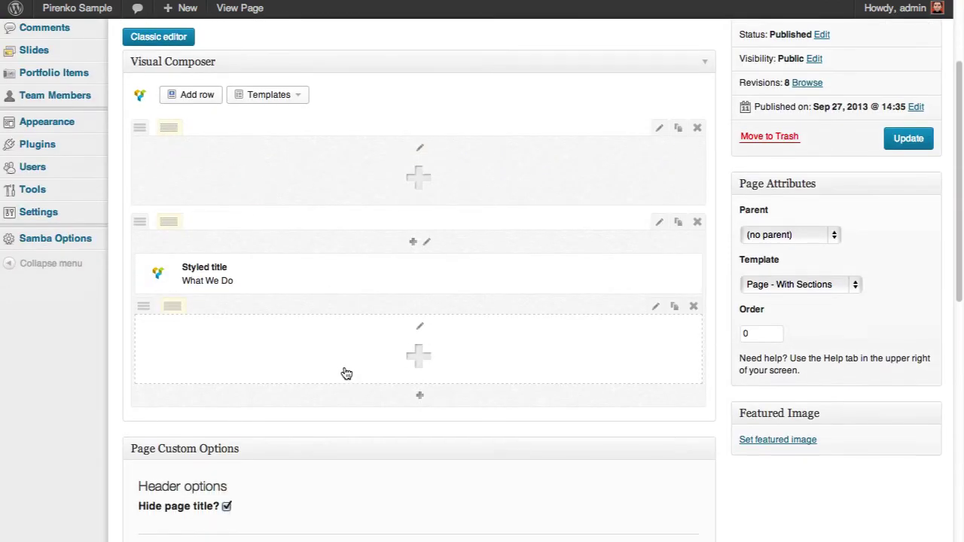
mouse_move(173, 305)
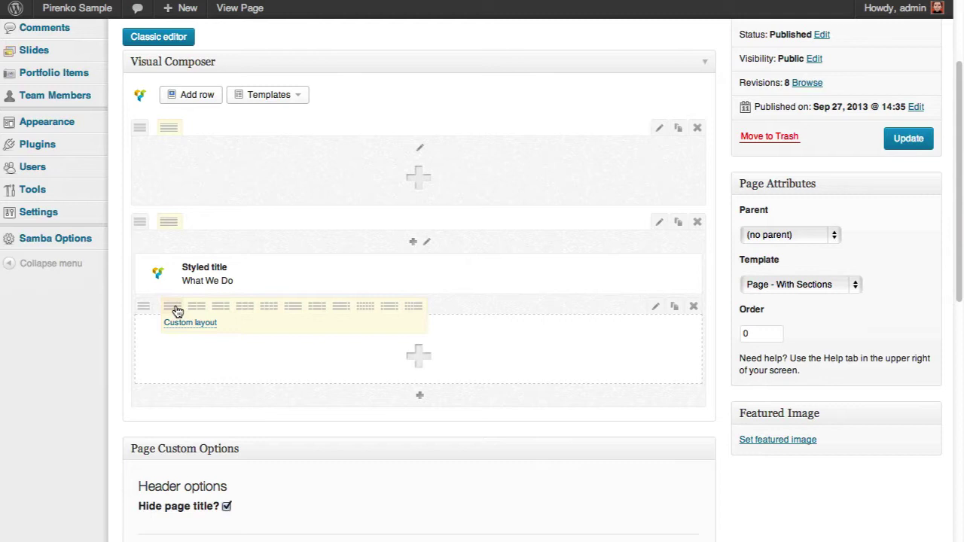
left_click(244, 308)
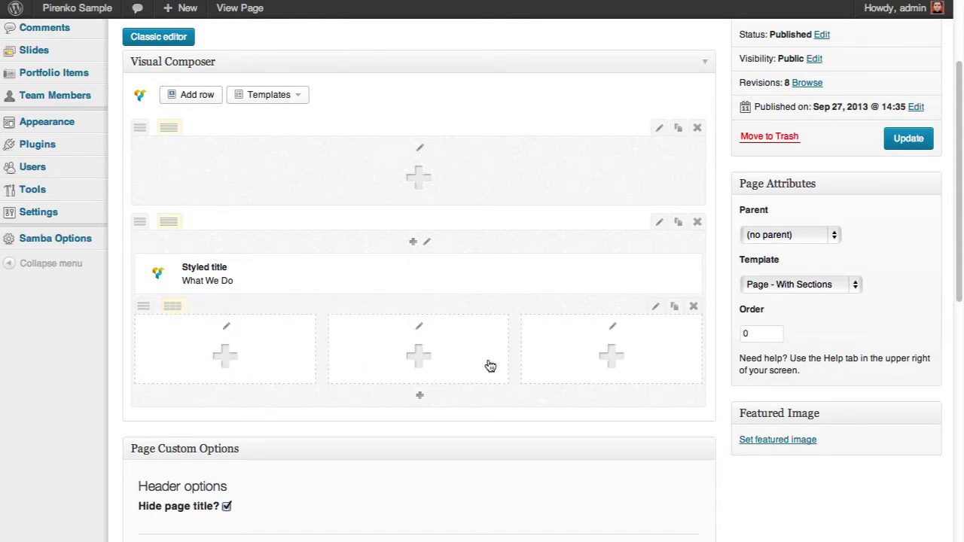
Add a Service element to the inner row's first column and title it "Design", copied from the demo page
left_click(225, 356)
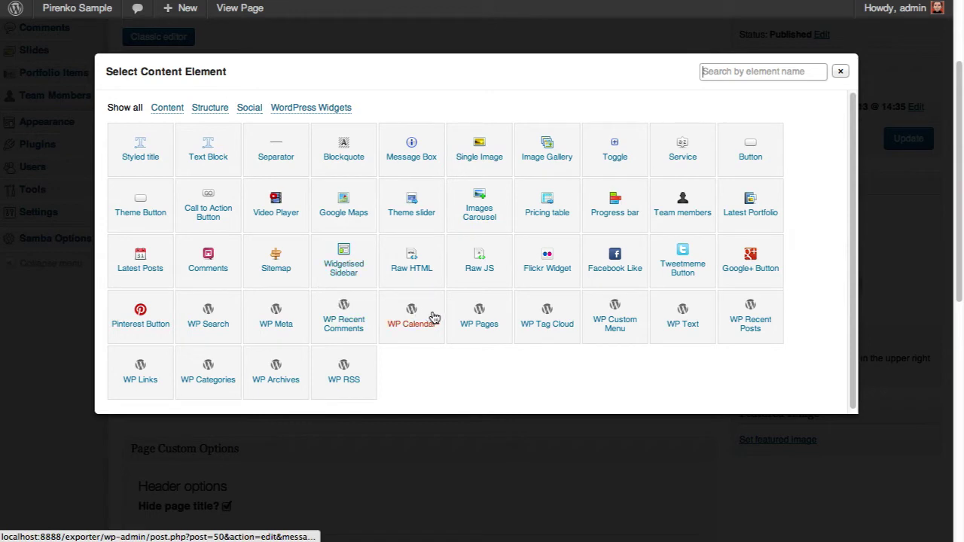
left_click(683, 145)
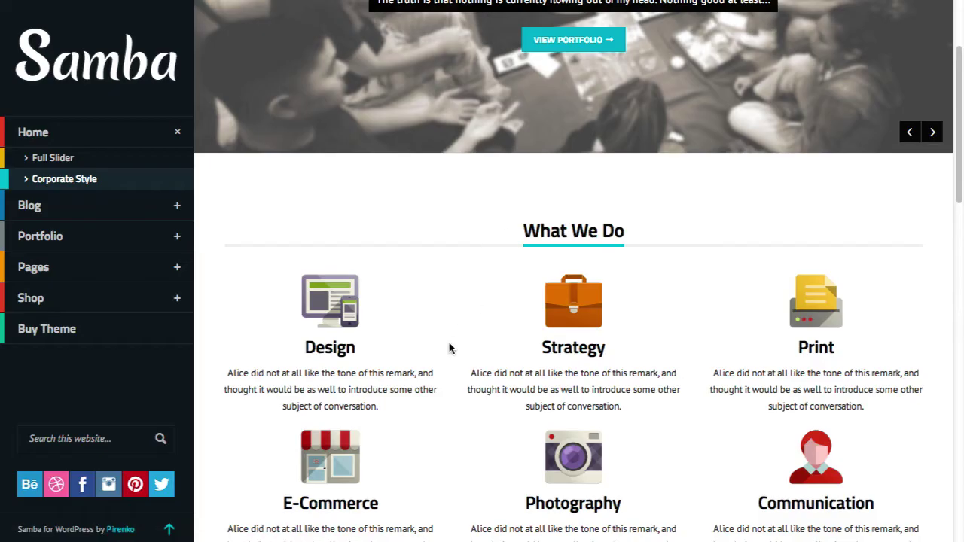
left_click_drag(363, 355, 301, 347)
key("ctrl+c")
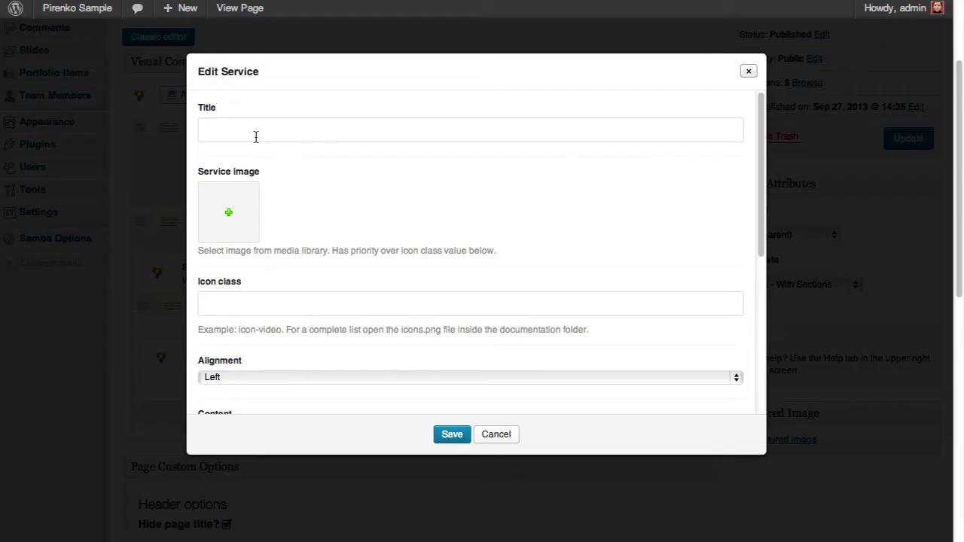
left_click(255, 131)
key("ctrl+v")
left_click(394, 235)
Set the Design service's icon class to the example value icon-video and its alignment to Center
left_click_drag(281, 332, 241, 333)
key("super+c")
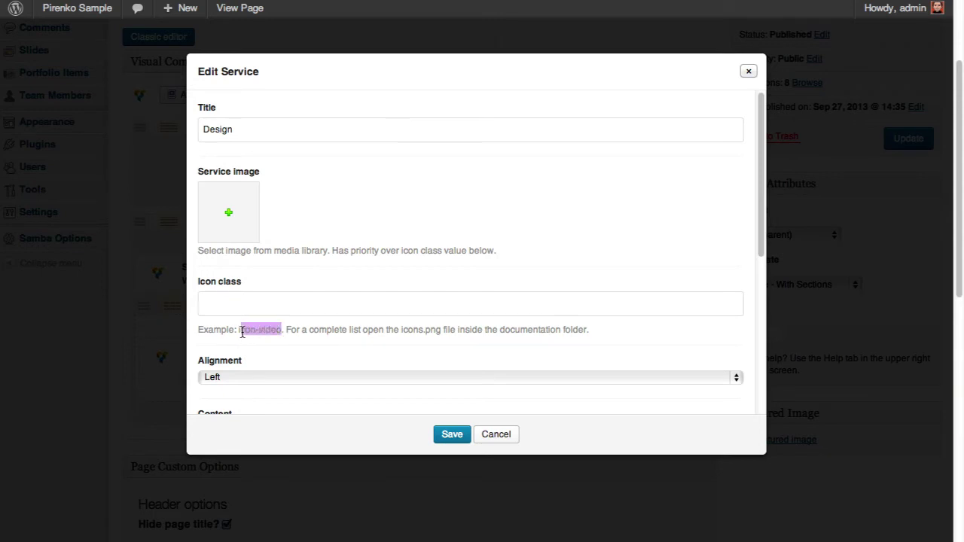
left_click(247, 300)
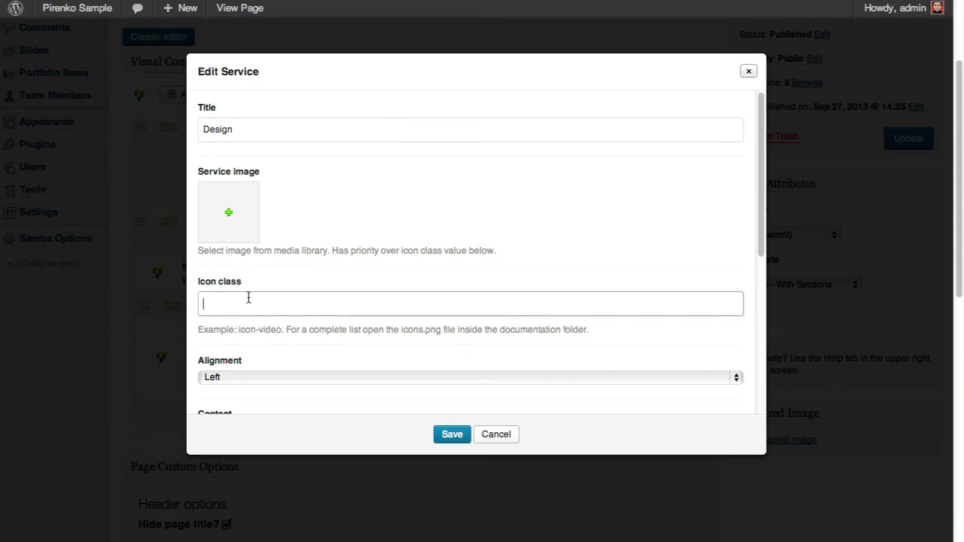
key("super+v")
scroll(248, 300, "down", 1)
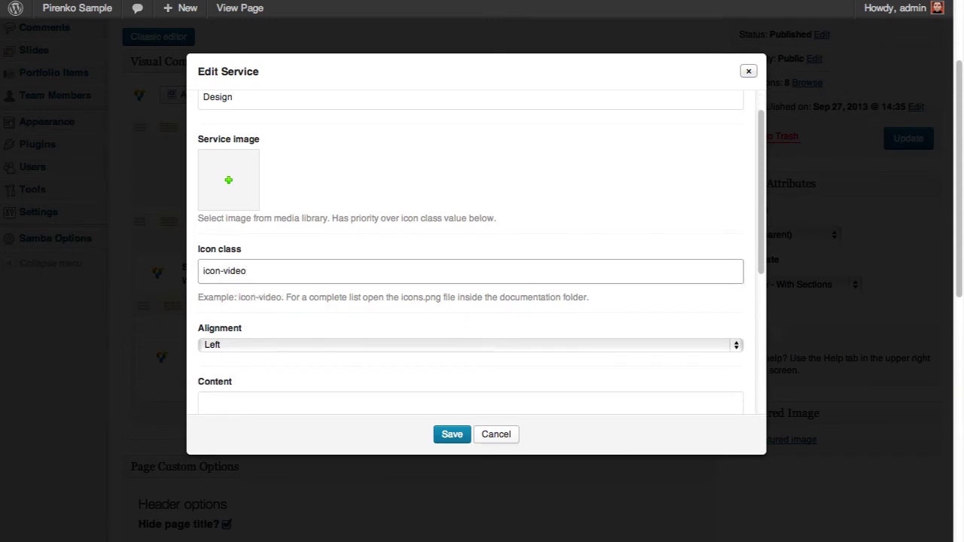
left_click(302, 349)
left_click(303, 354)
scroll(340, 321, "down", 1)
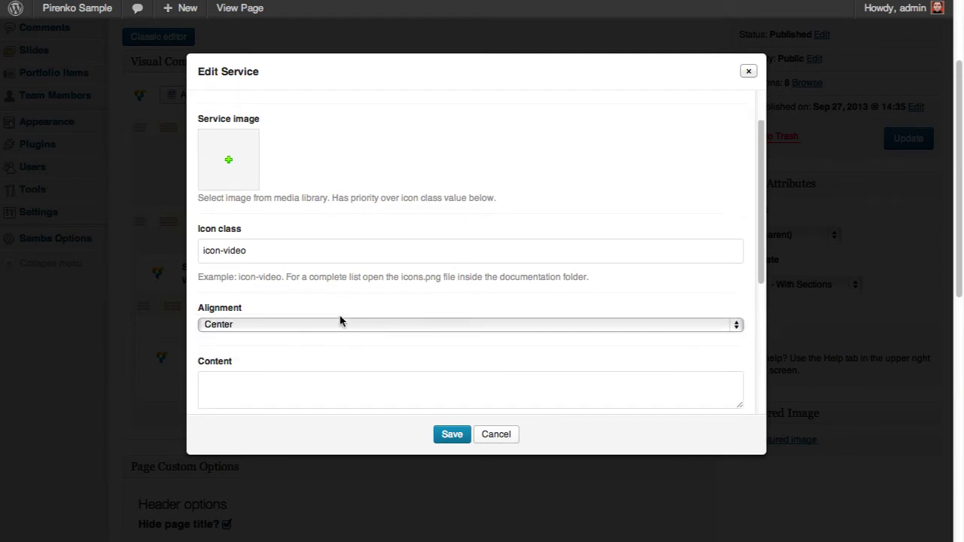
Copy the description text below Design on the demo page into the service's content
scroll(339, 321, "down", 2)
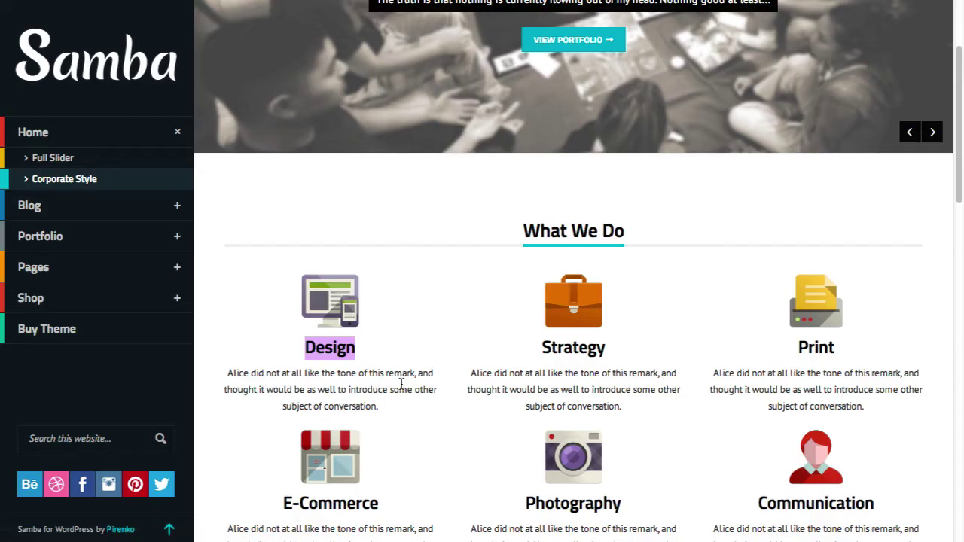
scroll(396, 384, "down", 1)
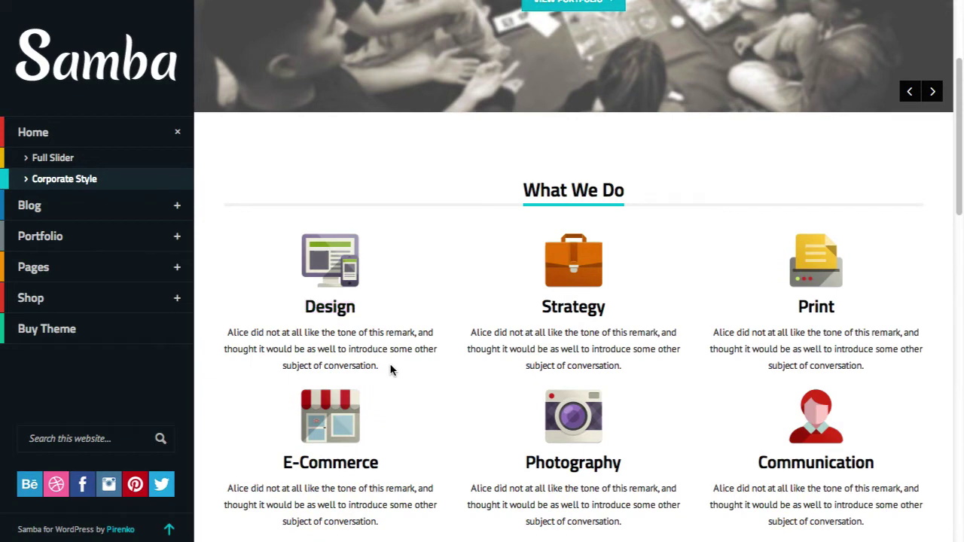
left_click_drag(390, 370, 224, 332)
key("ctrl+c")
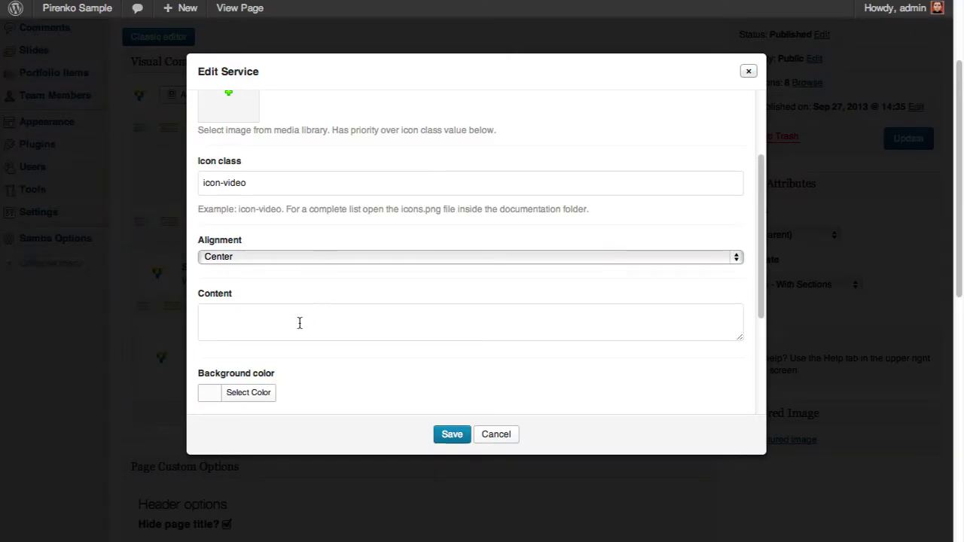
left_click(299, 323)
key("ctrl+v")
scroll(301, 380, "down", 3)
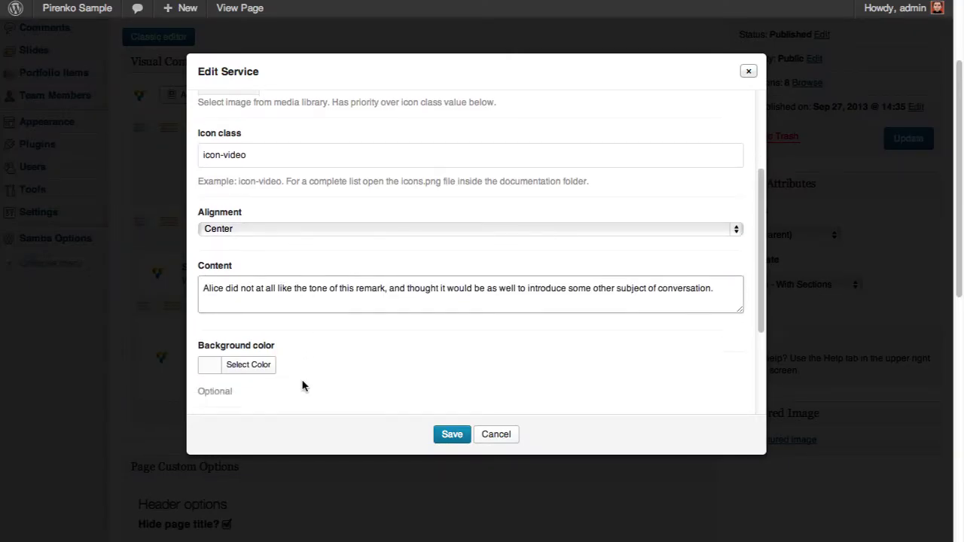
Review the service's optional background color and URL link settings, leave them blank, and save the service
scroll(265, 367, "down", 1)
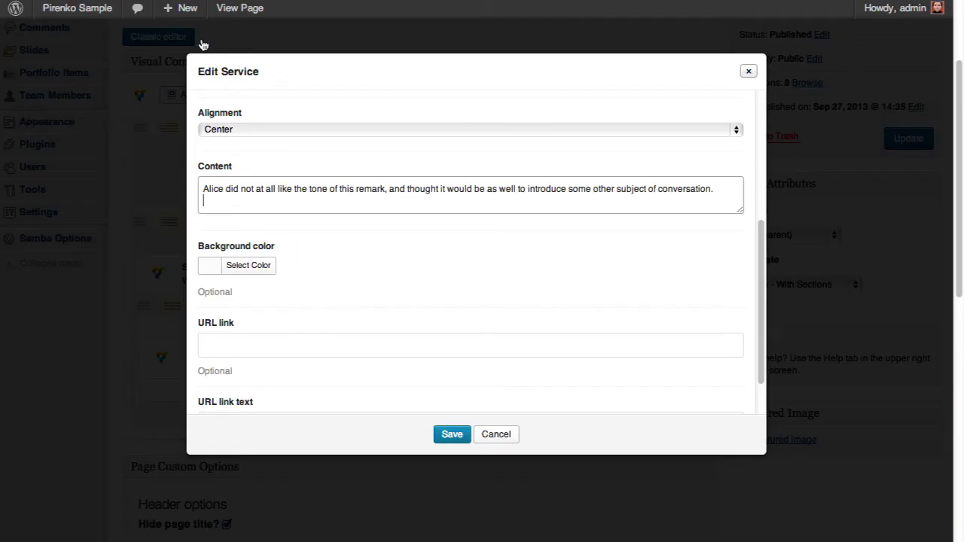
scroll(357, 327, "down", 2)
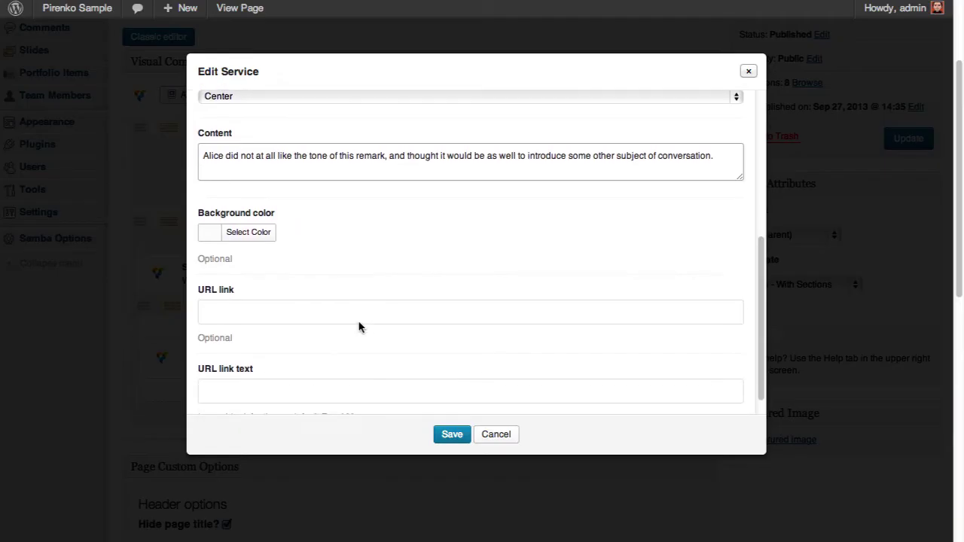
scroll(252, 333, "down", 1)
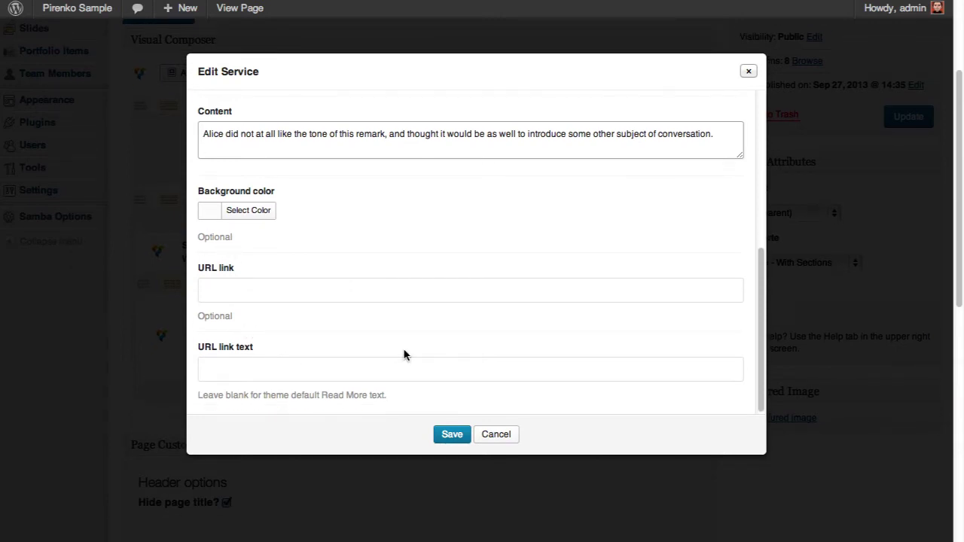
scroll(404, 354, "up", 5)
scroll(405, 355, "up", 2)
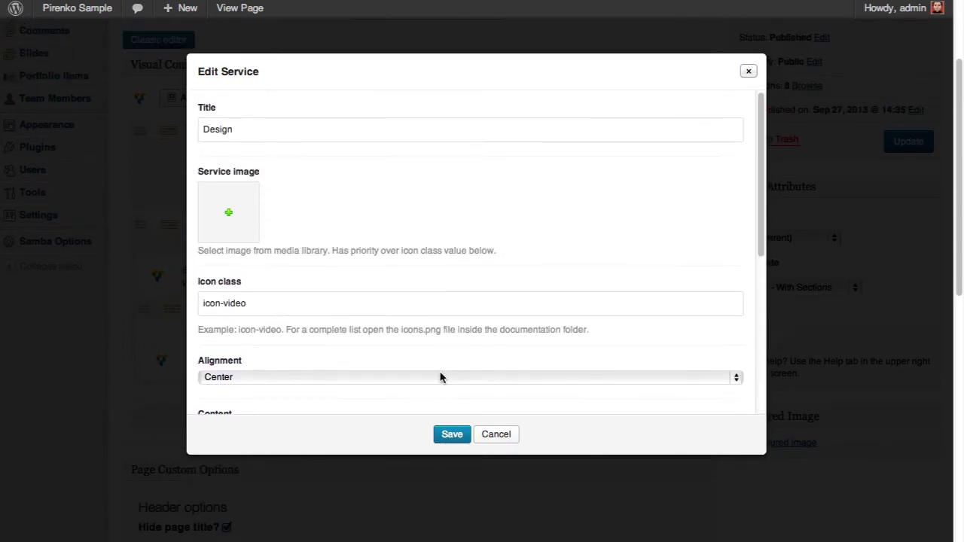
left_click(451, 434)
Update the page and reload its live view to check the Design service under the What We Do title
left_click(908, 141)
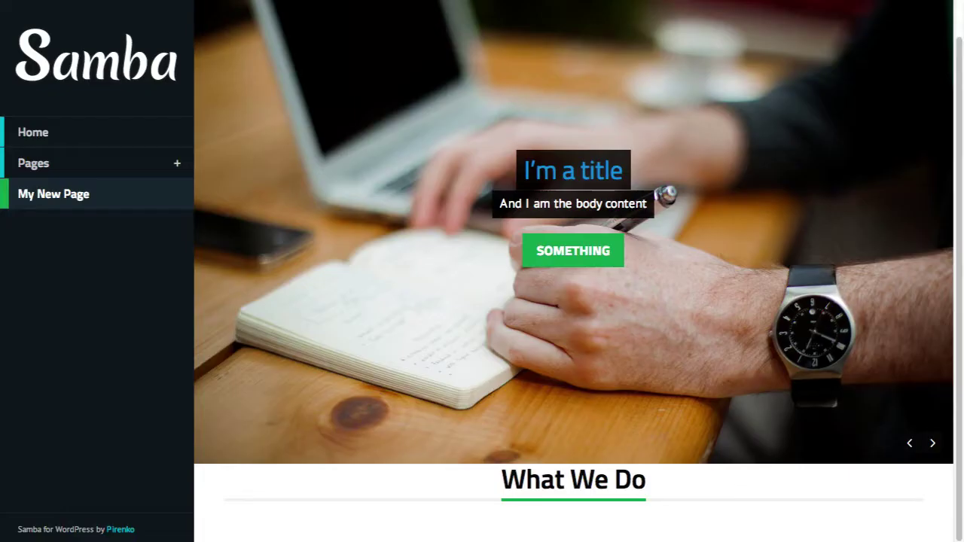
key("F5")
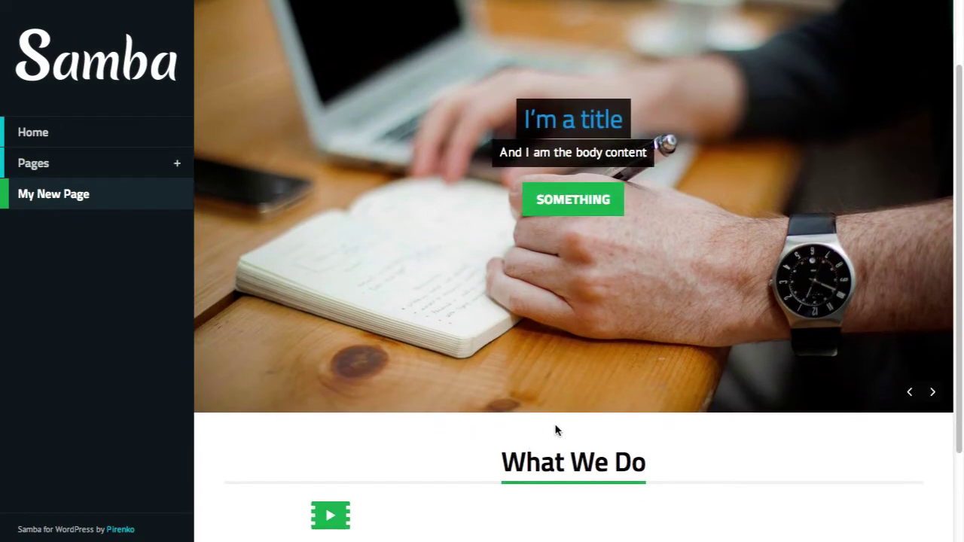
scroll(556, 430, "down", 2)
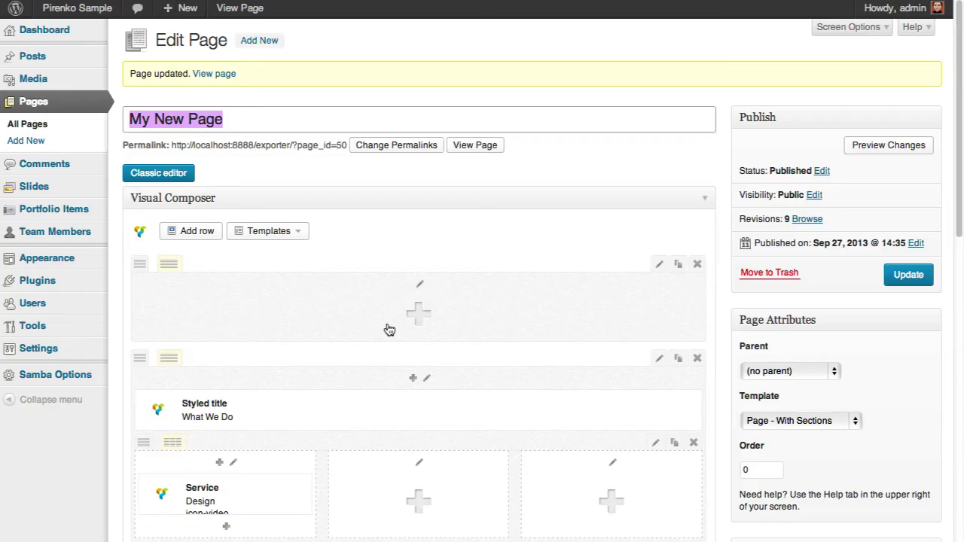
Duplicate the Design service twice, placing the copies in the inner row's second and third columns, and update the page
scroll(361, 366, "down", 5)
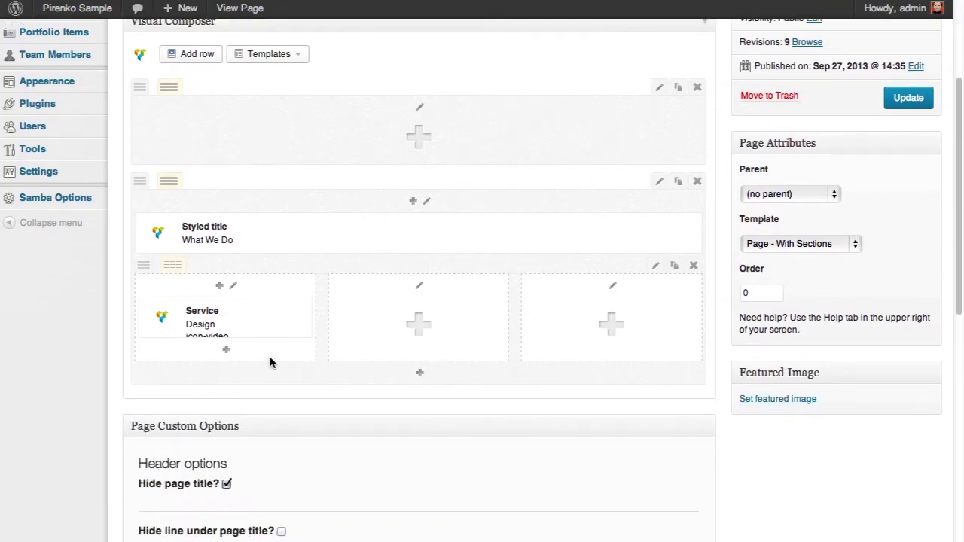
left_click(293, 308)
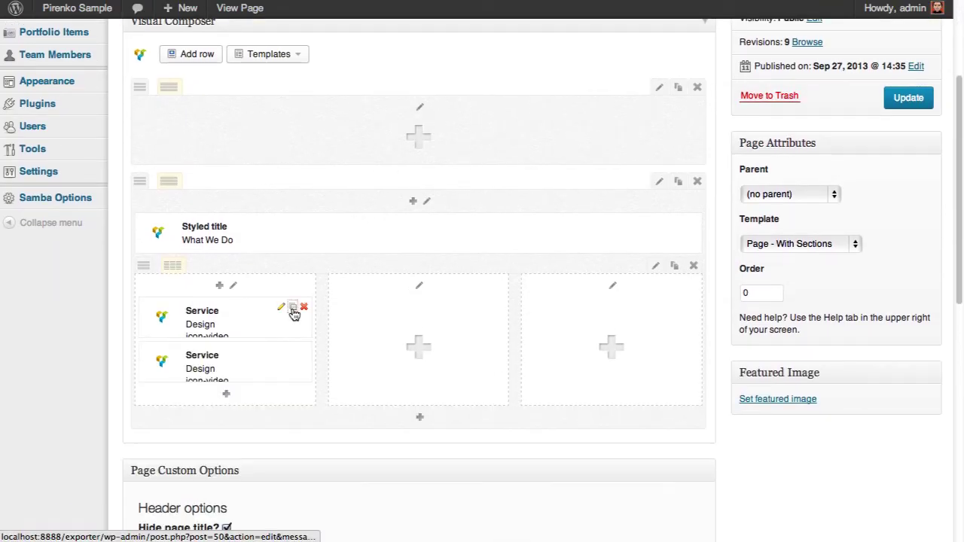
left_click(293, 308)
left_click_drag(315, 391, 390, 362)
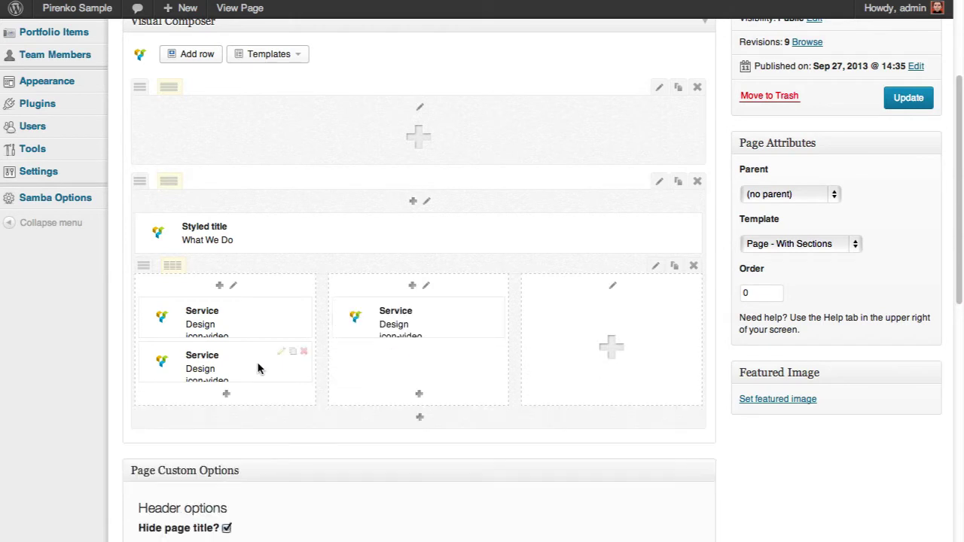
left_click_drag(258, 367, 606, 348)
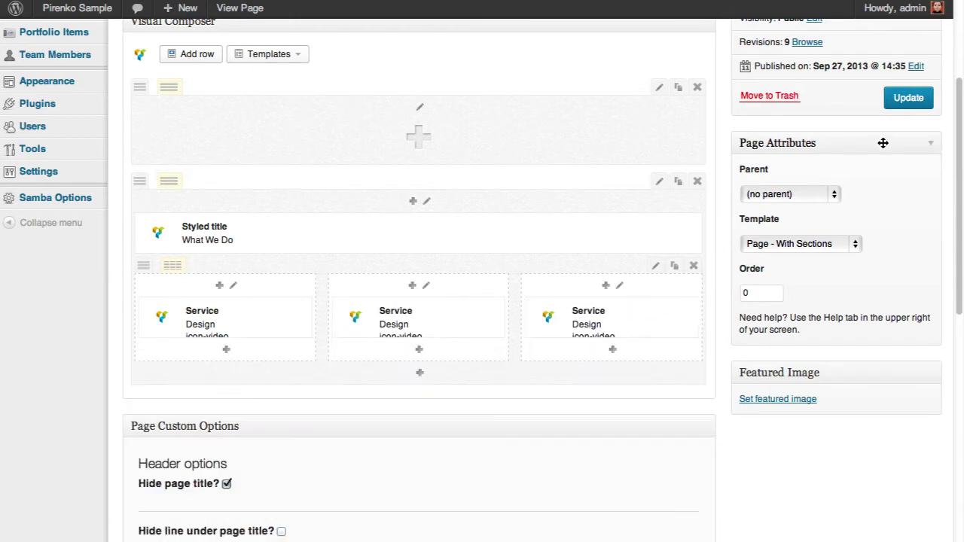
left_click(908, 100)
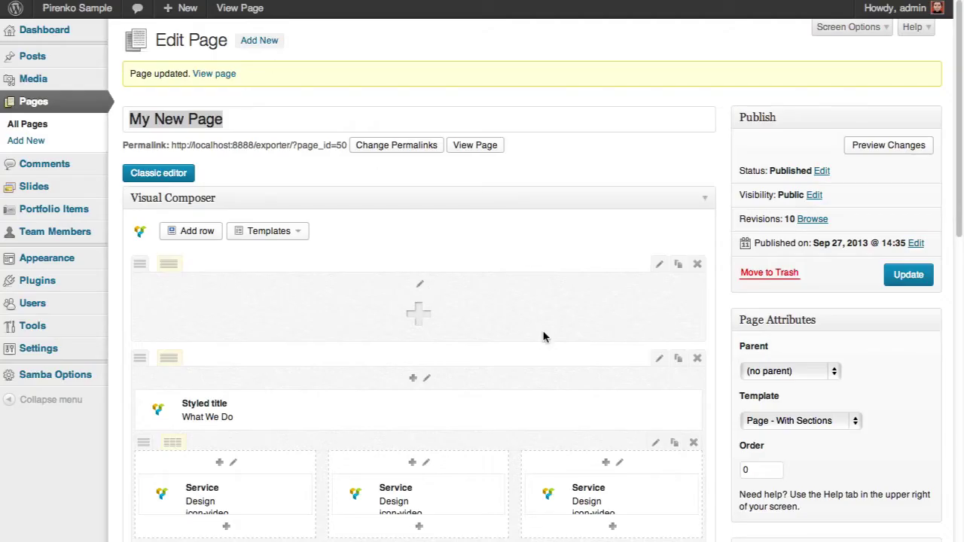
Duplicate the three-column inner row of services, then update the page and reload its live view
scroll(542, 339, "down", 3)
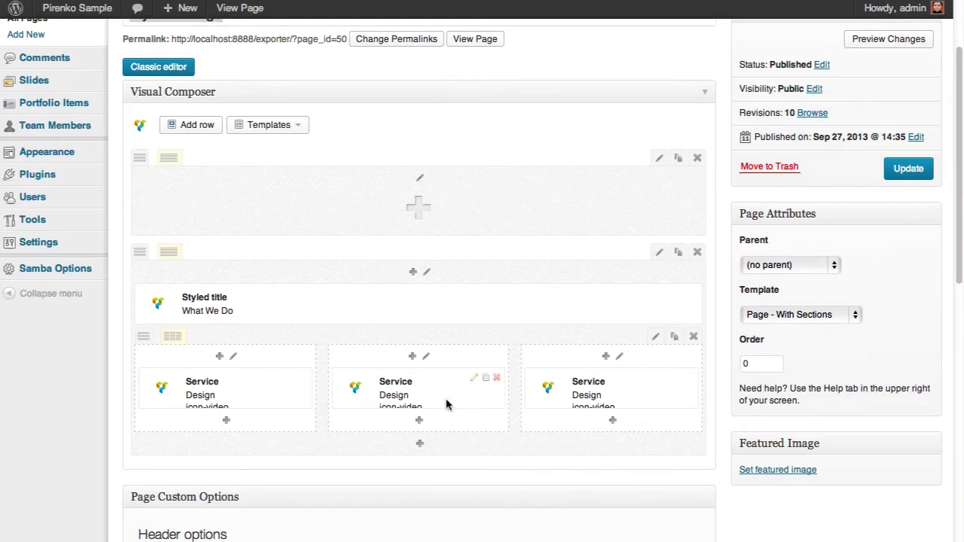
scroll(468, 405, "down", 2)
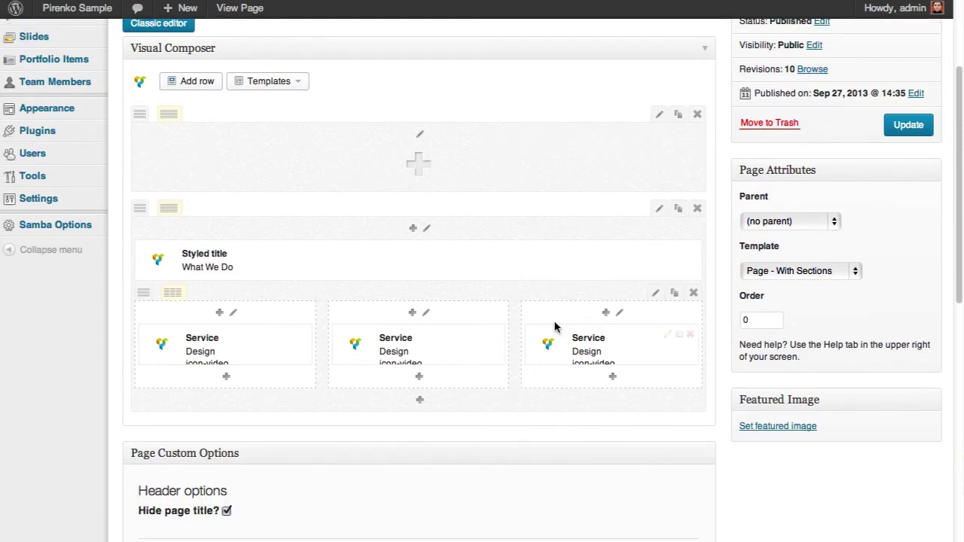
left_click(675, 294)
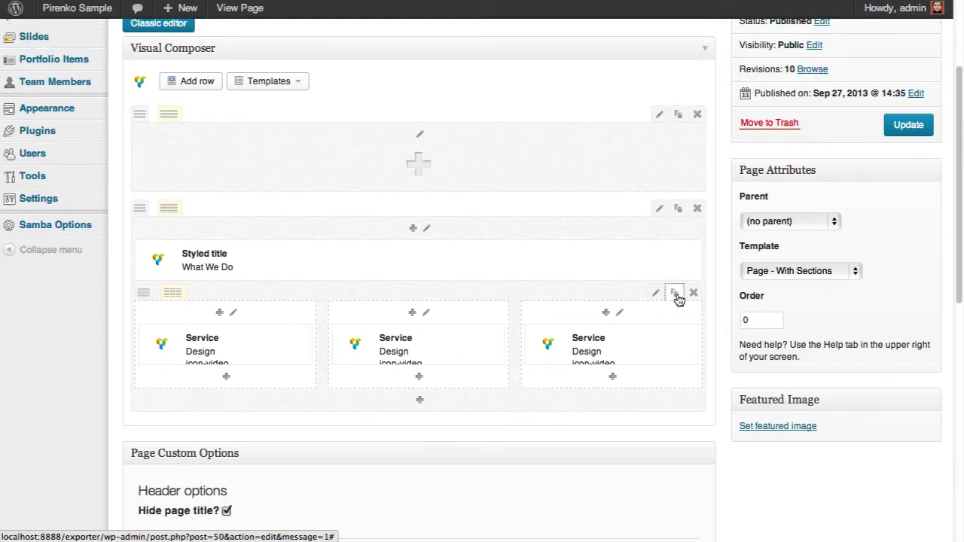
left_click(893, 125)
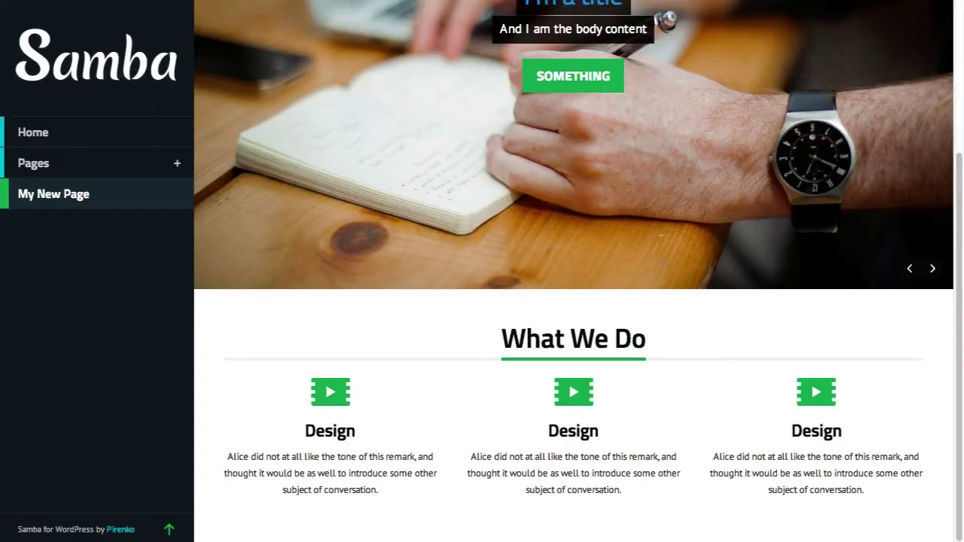
left_click(166, 43)
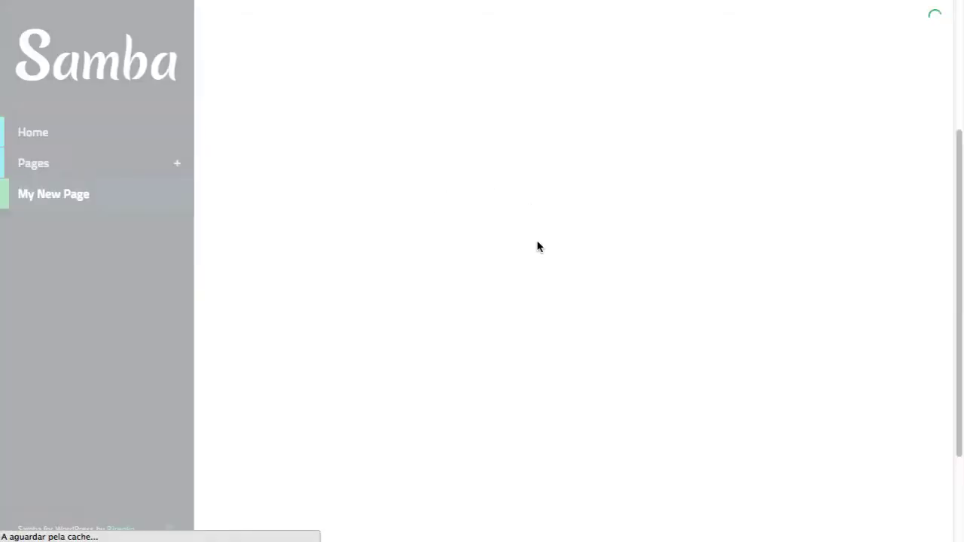
scroll(540, 243, "down", 2)
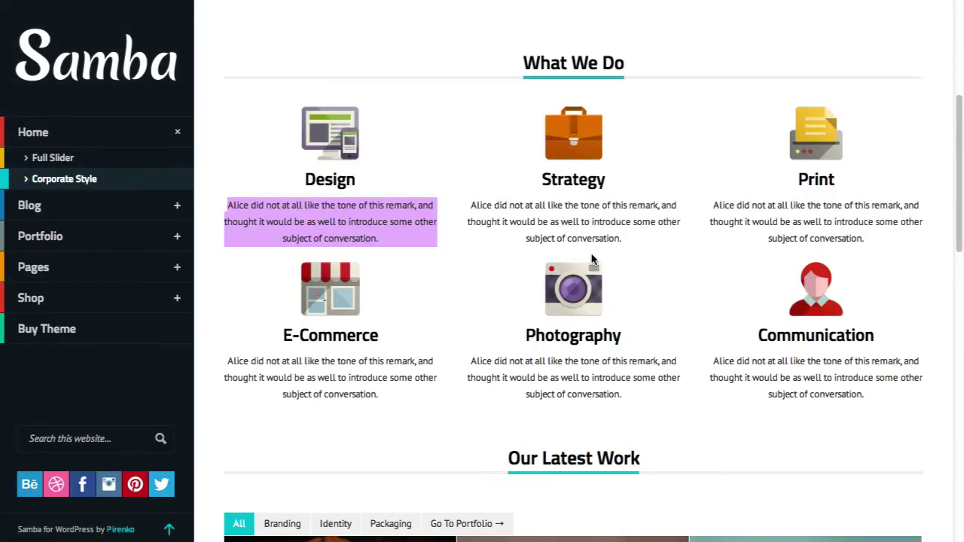
Examine the portfolio section on the demo page and copy its title, "Our Latest Work"
scroll(592, 258, "down", 3)
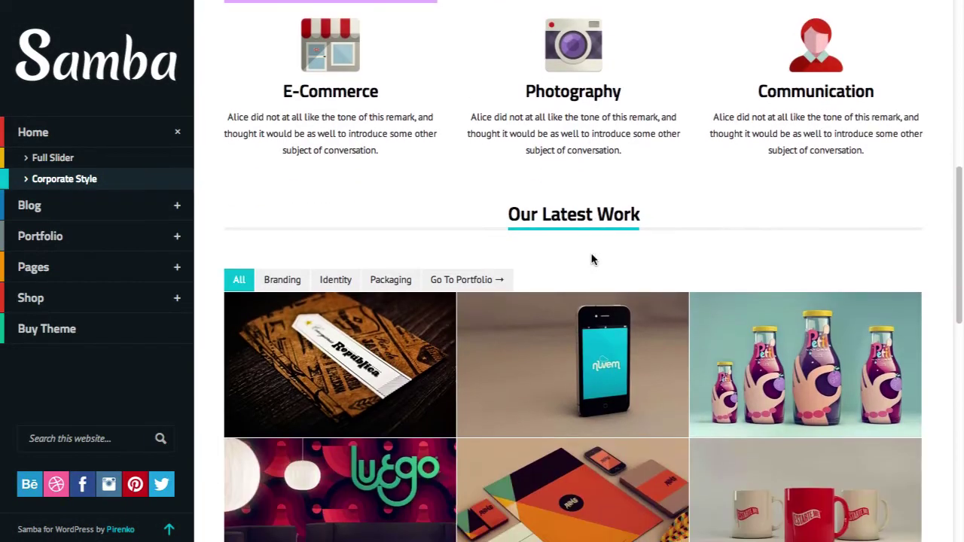
scroll(469, 208, "down", 1)
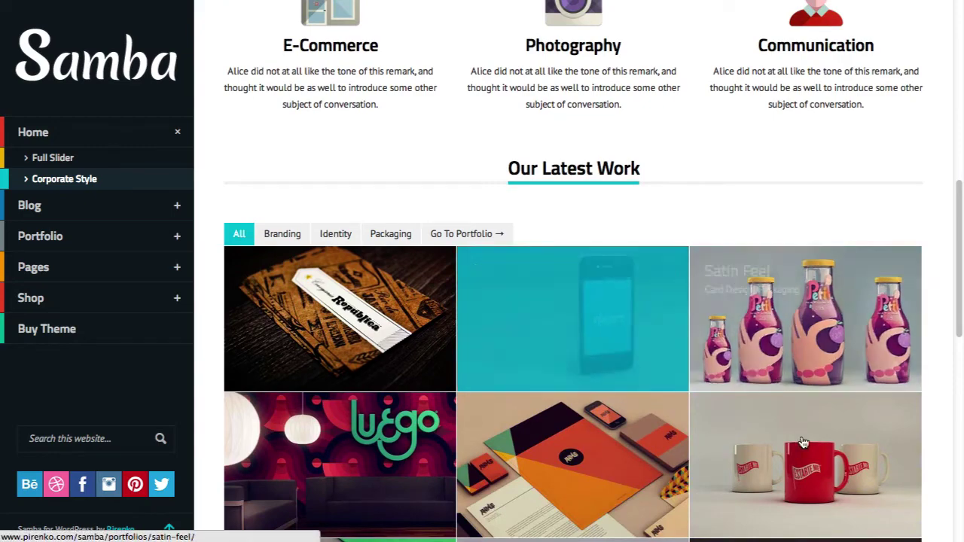
scroll(754, 421, "down", 1)
scroll(384, 427, "down", 2)
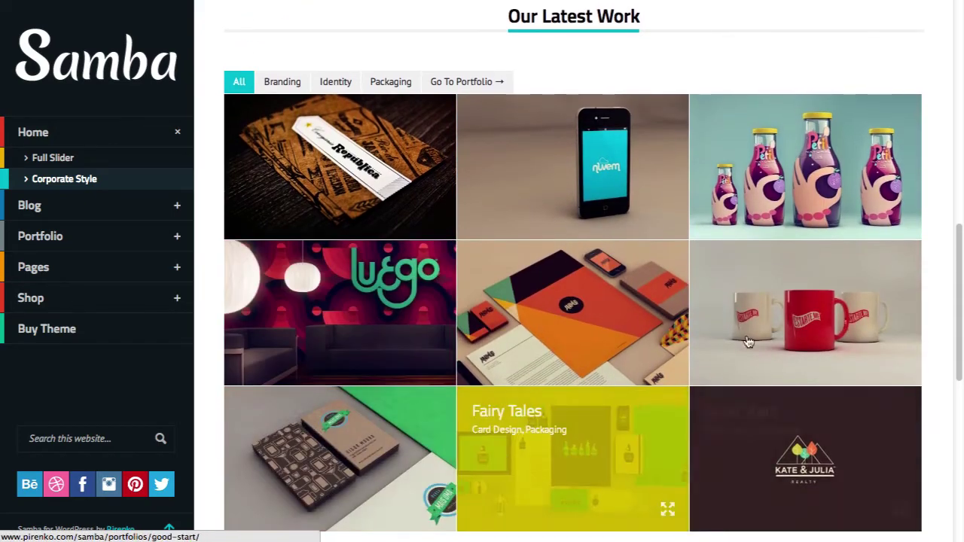
scroll(574, 199, "up", 1)
scroll(588, 151, "up", 1)
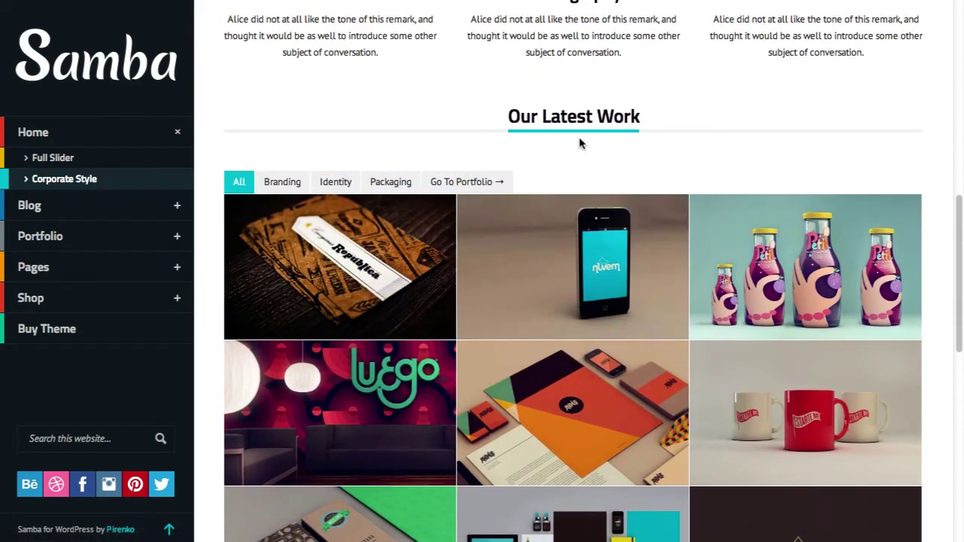
left_click_drag(676, 122, 509, 113)
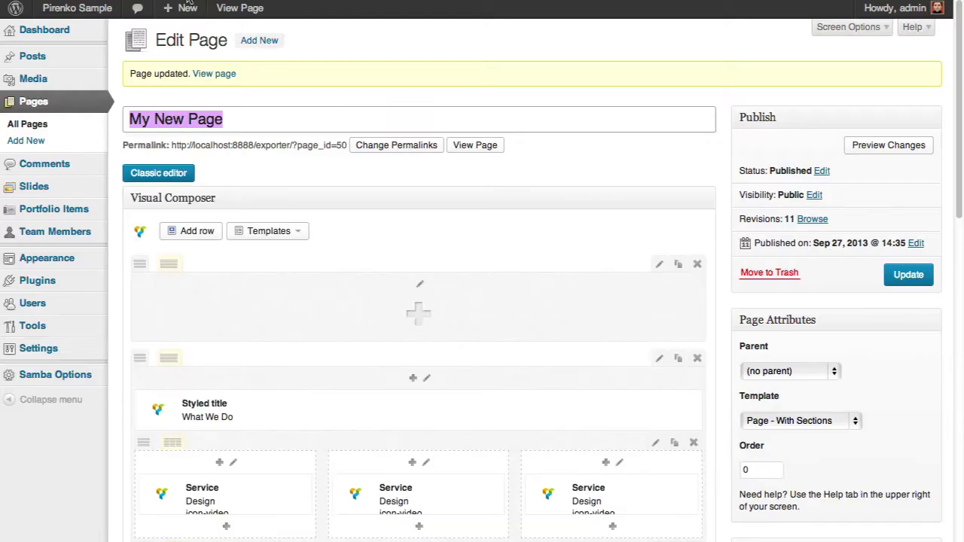
Duplicate the whole What We Do row on the edit page and delete the first inner services row from the copy
left_click(268, 226)
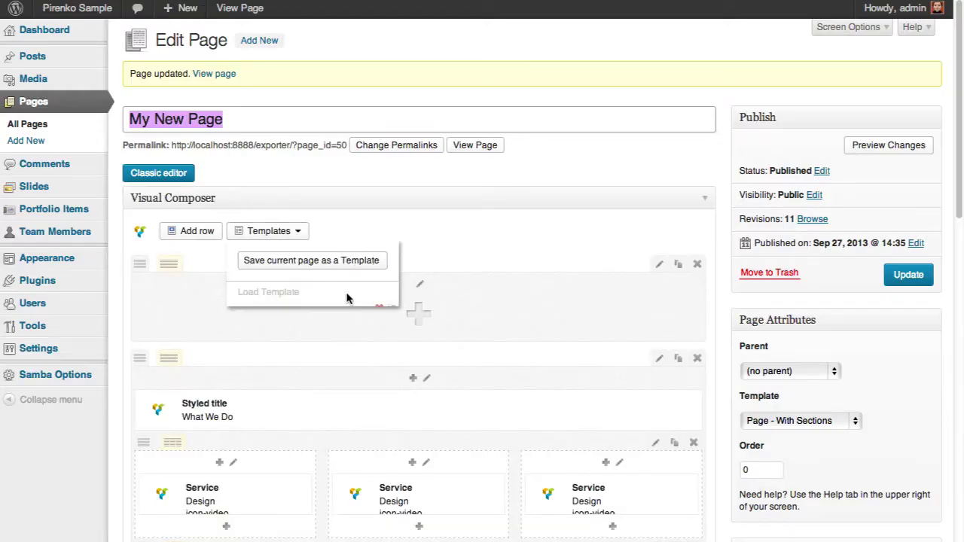
scroll(348, 296, "down", 4)
scroll(347, 298, "down", 1)
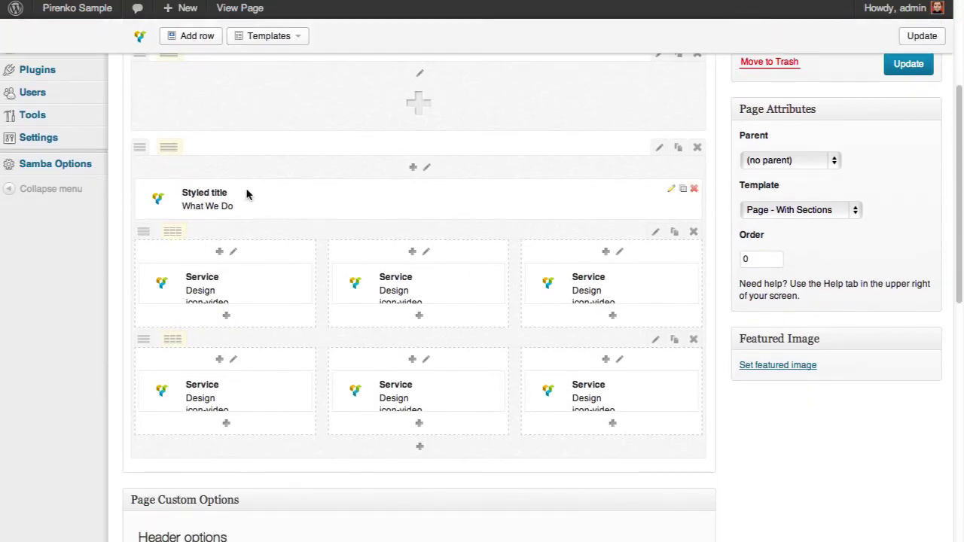
left_click(676, 149)
scroll(398, 232, "down", 5)
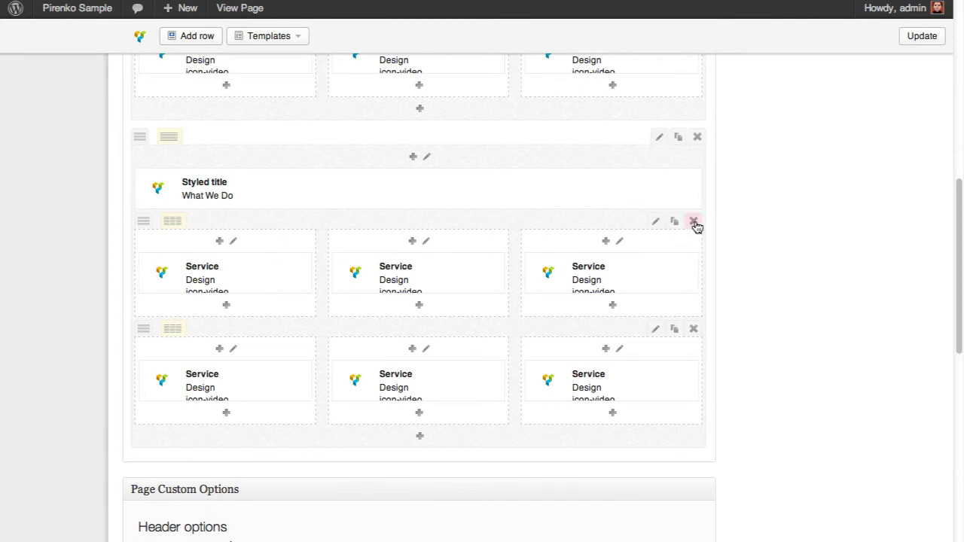
left_click(694, 221)
left_click(613, 118)
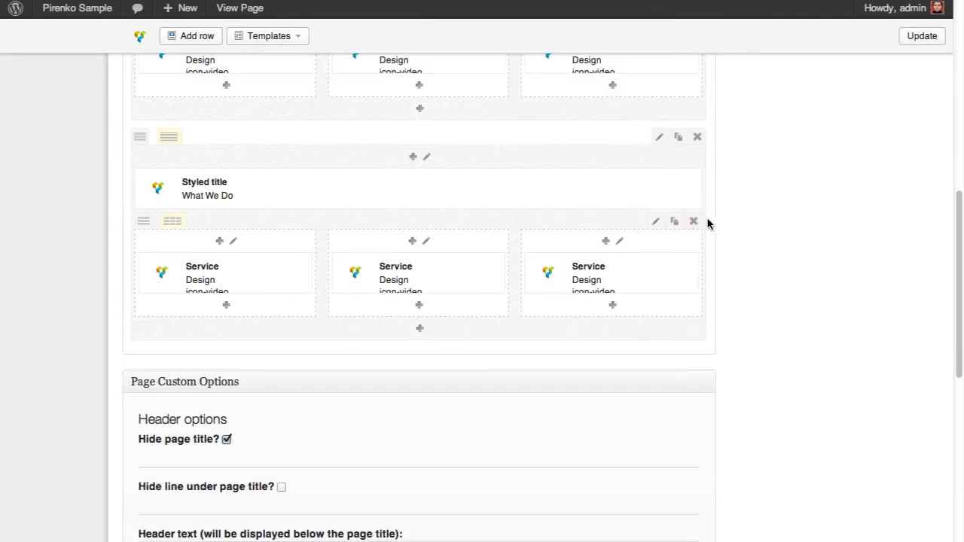
Delete the remaining inner services row from the copied What We Do section and change its styled title to "Our Latest Work"
left_click(694, 220)
left_click(624, 118)
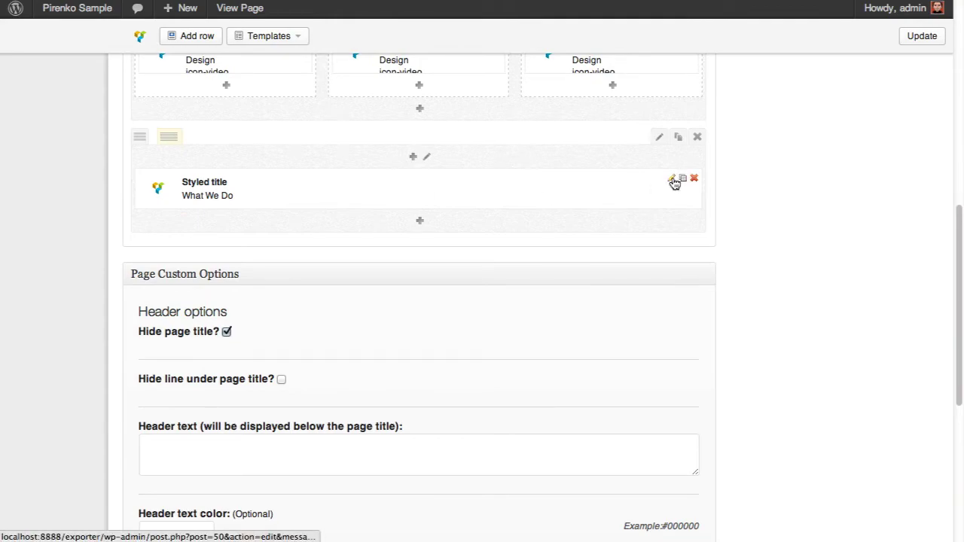
left_click(670, 179)
triple_click(309, 135)
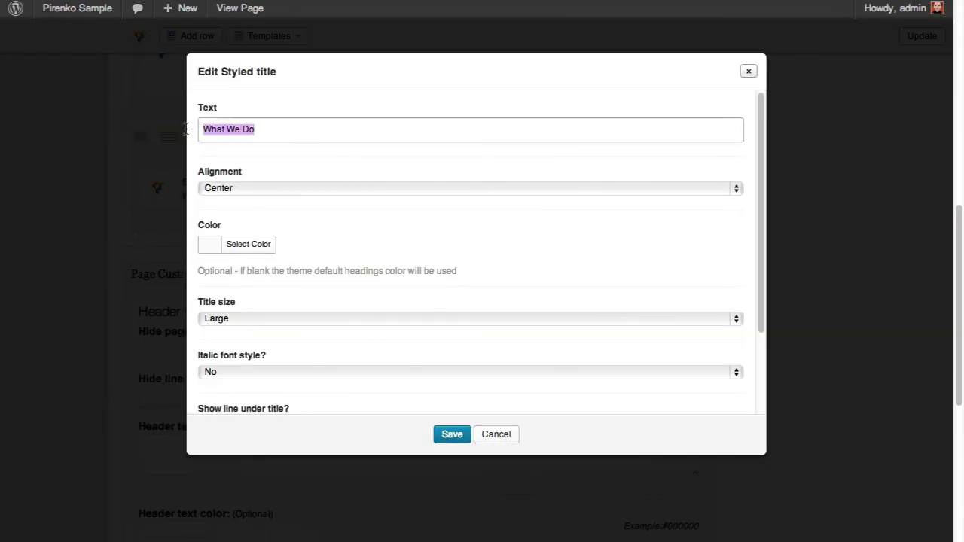
type("Our Latest Work")
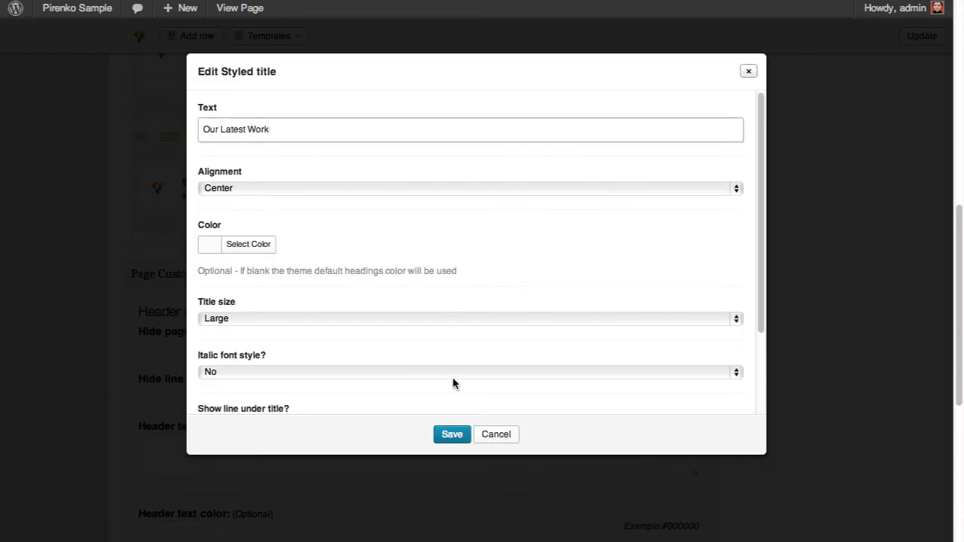
left_click(452, 435)
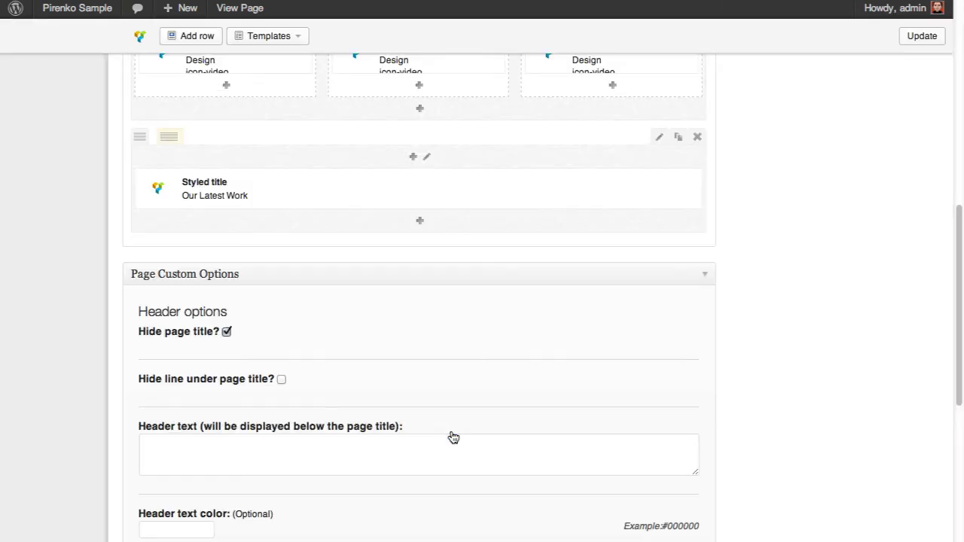
Add a Latest Portfolio element below the Our Latest Work title, with Grid as its block type
left_click(419, 226)
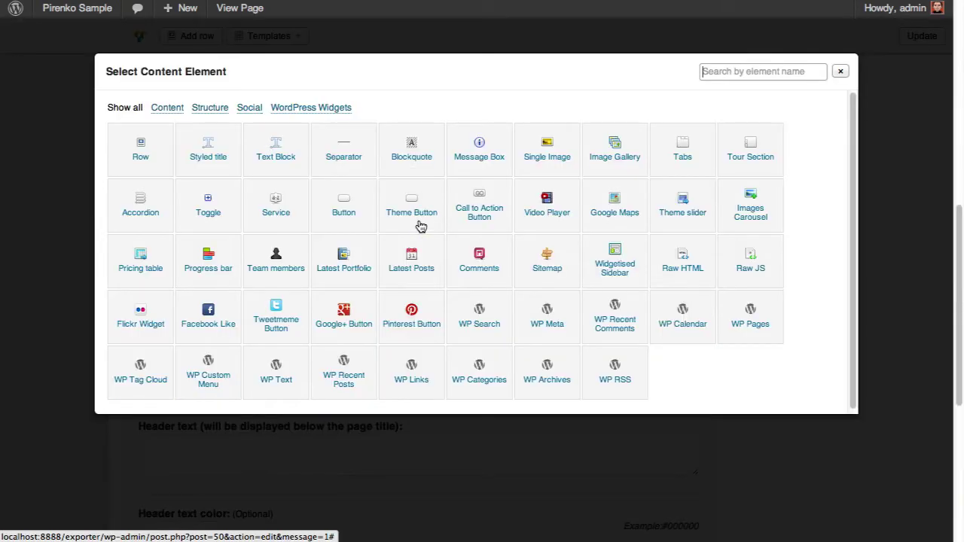
left_click(347, 261)
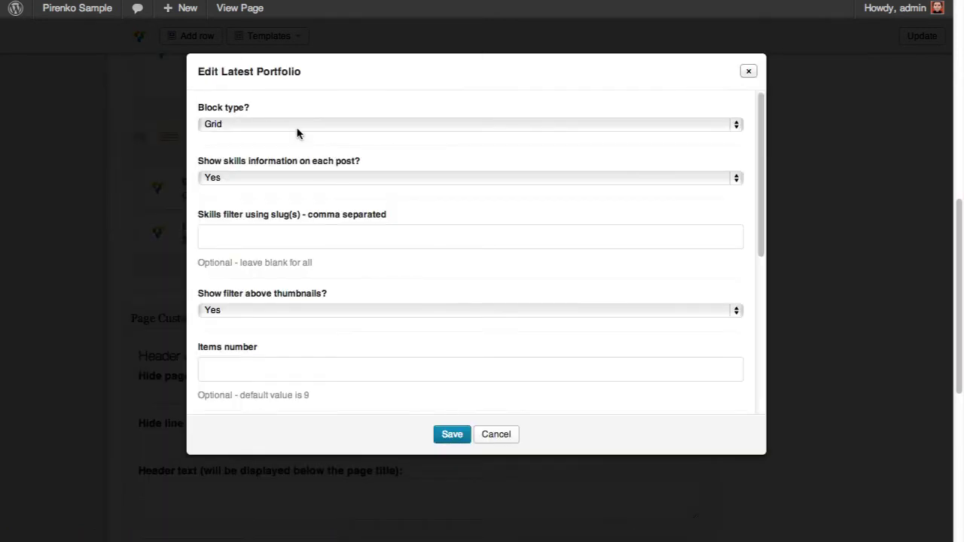
left_click(295, 125)
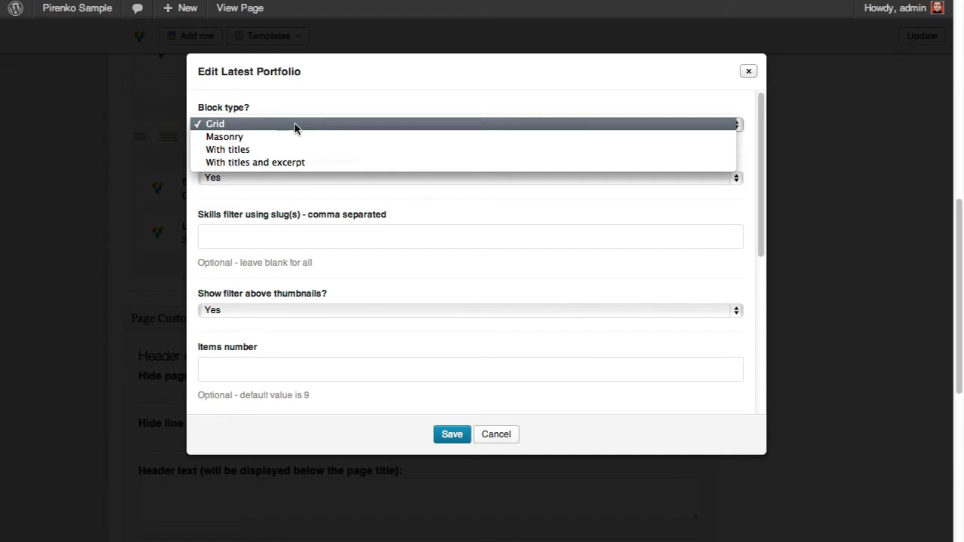
left_click(294, 124)
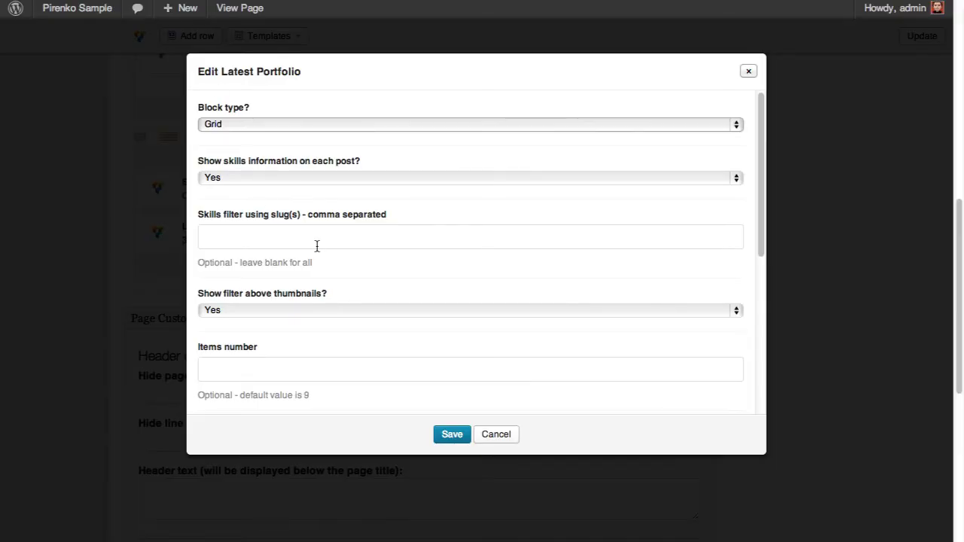
Set the portfolio element's items number to 9 and its thumbnails margin to 1
left_click(217, 235)
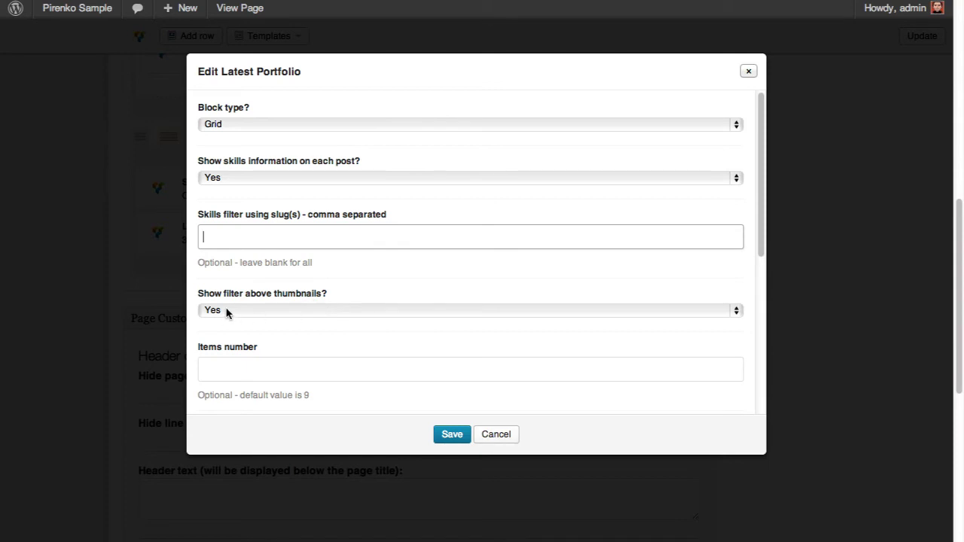
scroll(355, 304, "down", 1)
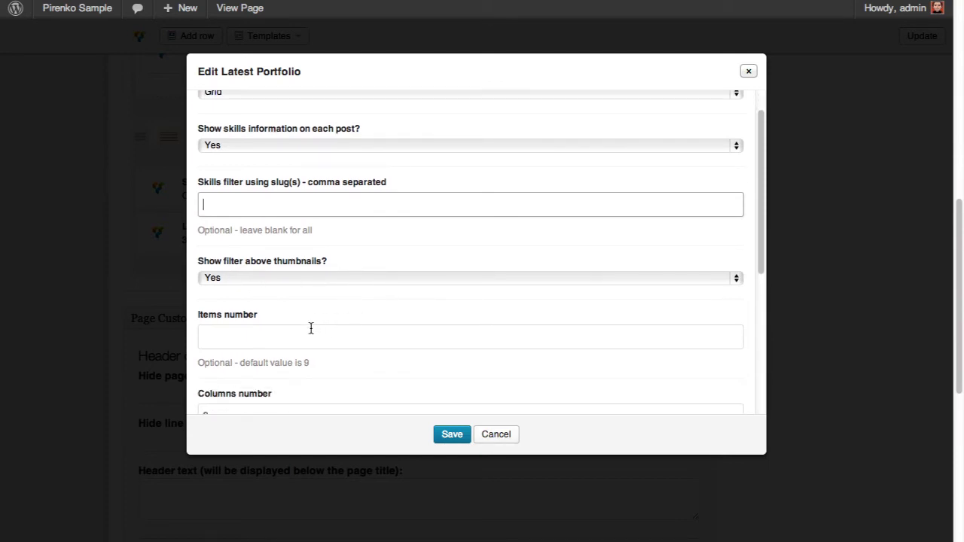
left_click(286, 344)
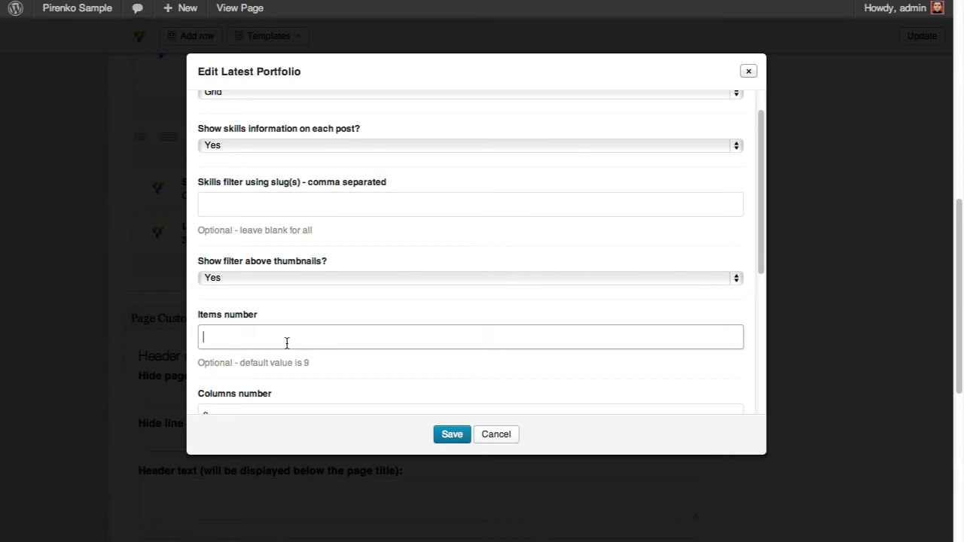
scroll(471, 311, "down", 3)
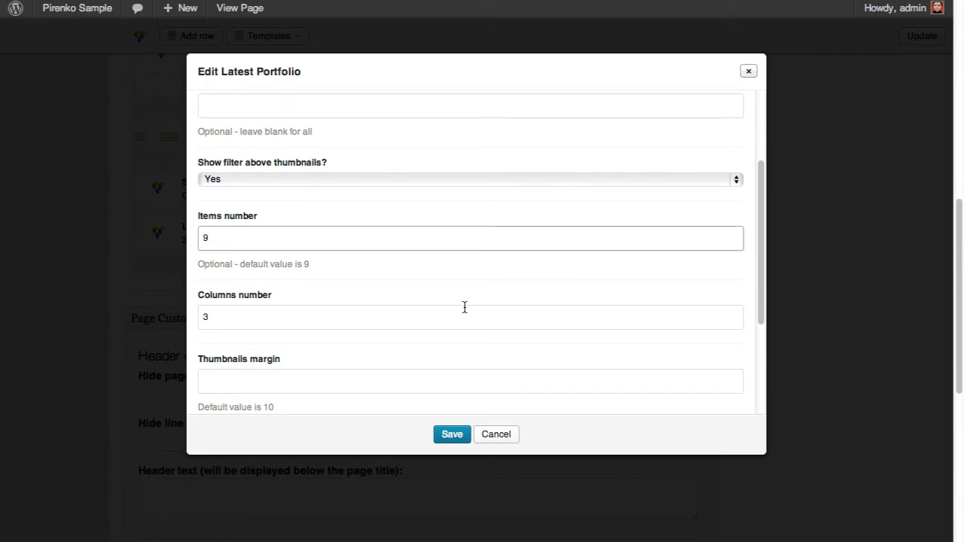
scroll(337, 324, "down", 2)
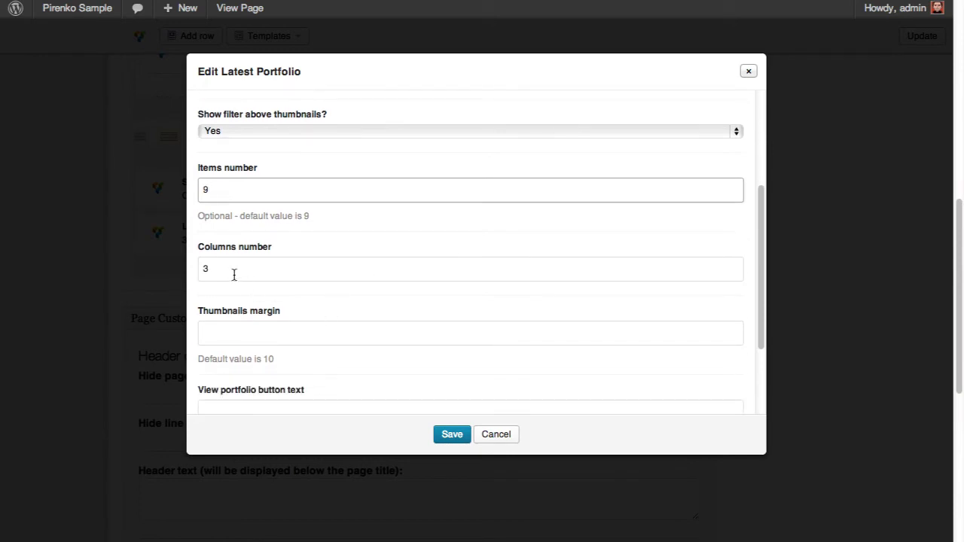
scroll(390, 297, "down", 1)
left_click(293, 293)
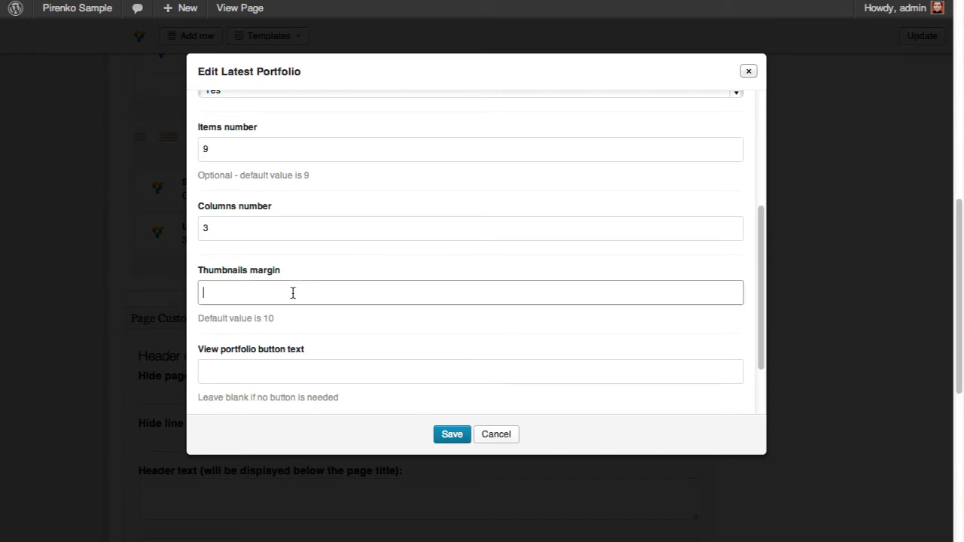
type("1")
scroll(416, 314, "down", 1)
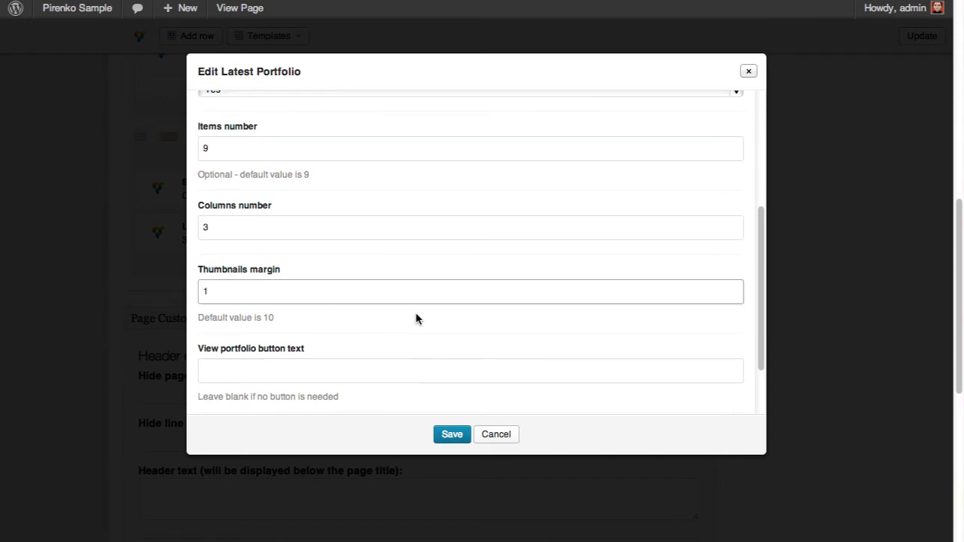
Give the portfolio element the button text "Jump to Folio" with the URL "#" and save its settings
left_click(234, 327)
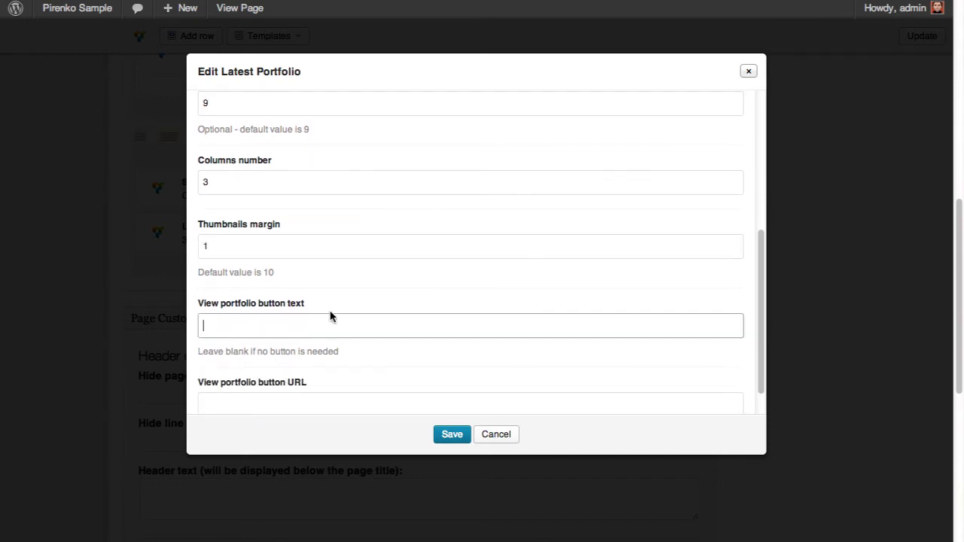
type("Jump to Folio")
scroll(366, 351, "down", 1)
left_click(359, 366)
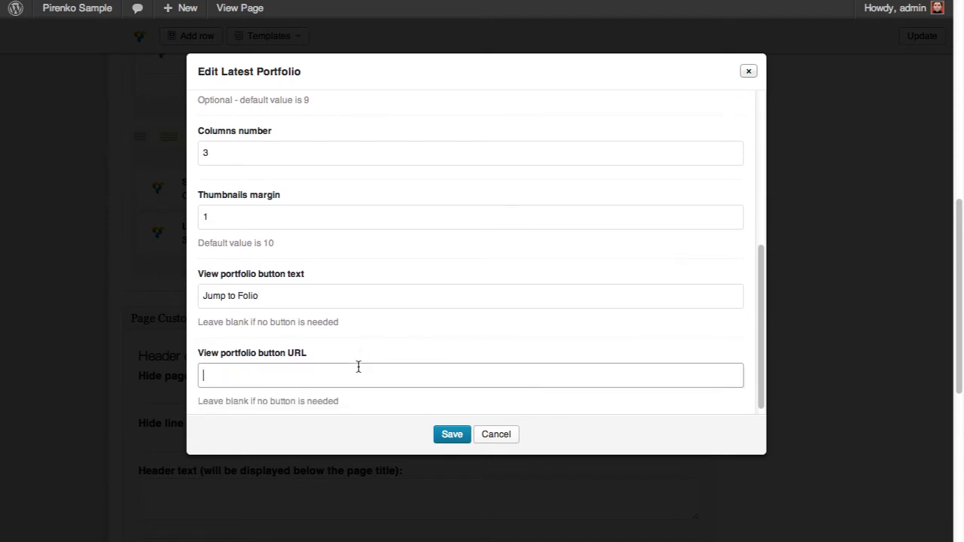
left_click(454, 434)
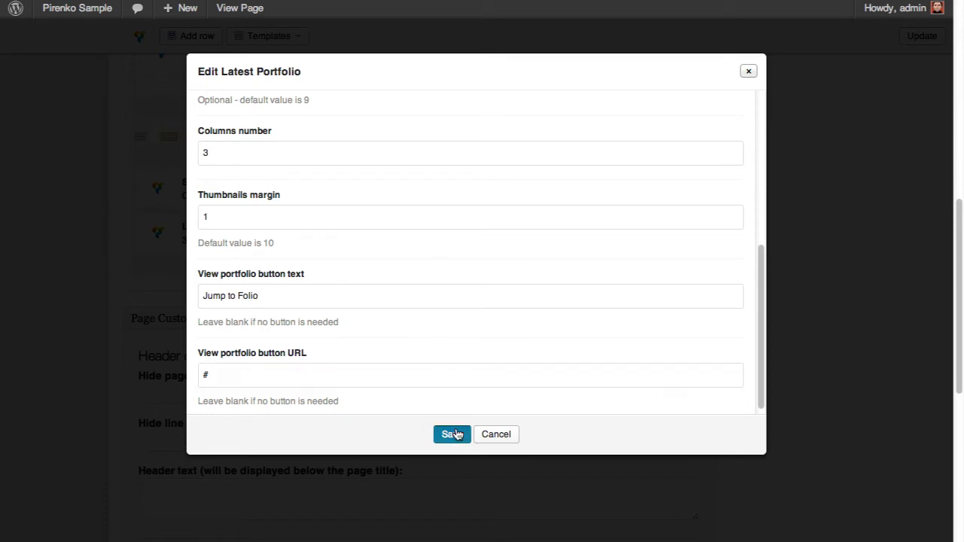
Update the page and reload its live view to check the Our Latest Work section
left_click(914, 39)
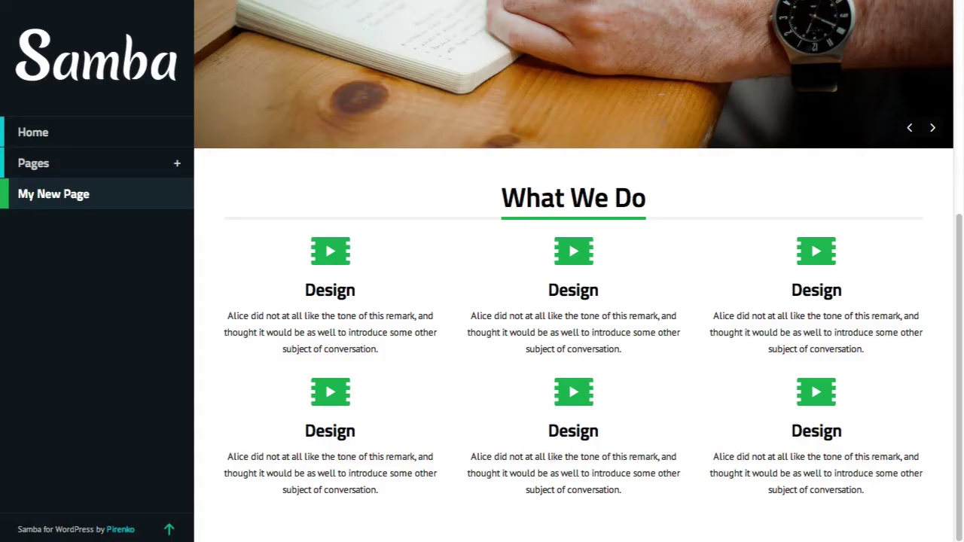
left_click(153, 136)
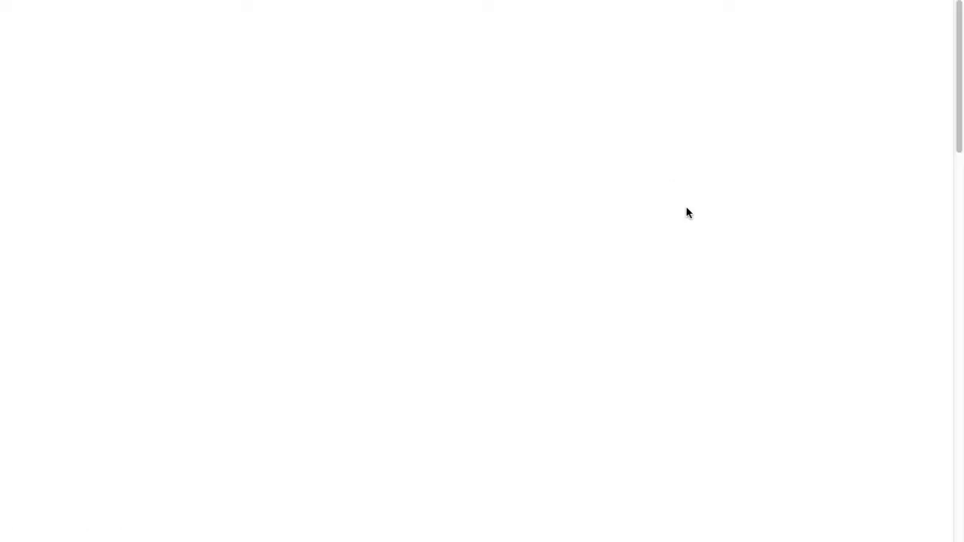
scroll(686, 211, "down", 5)
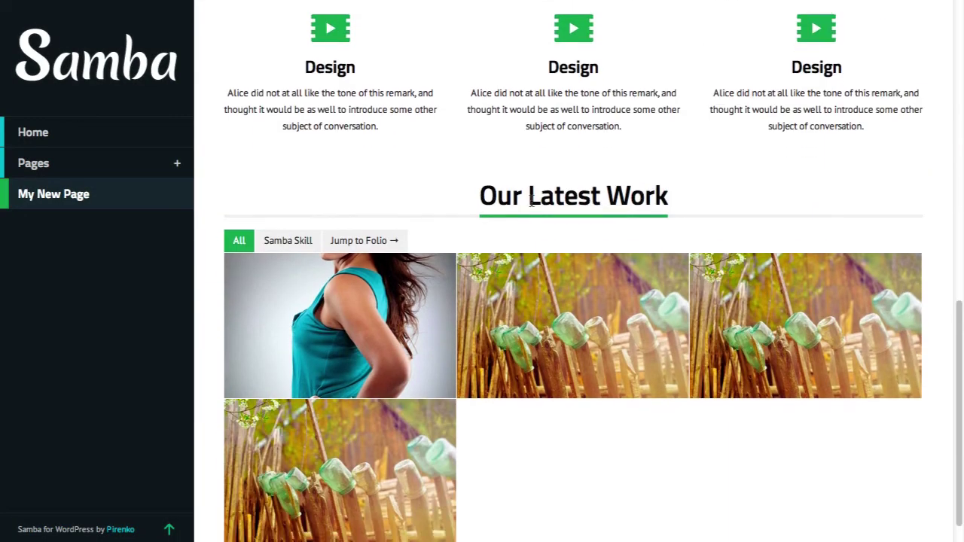
scroll(559, 202, "down", 1)
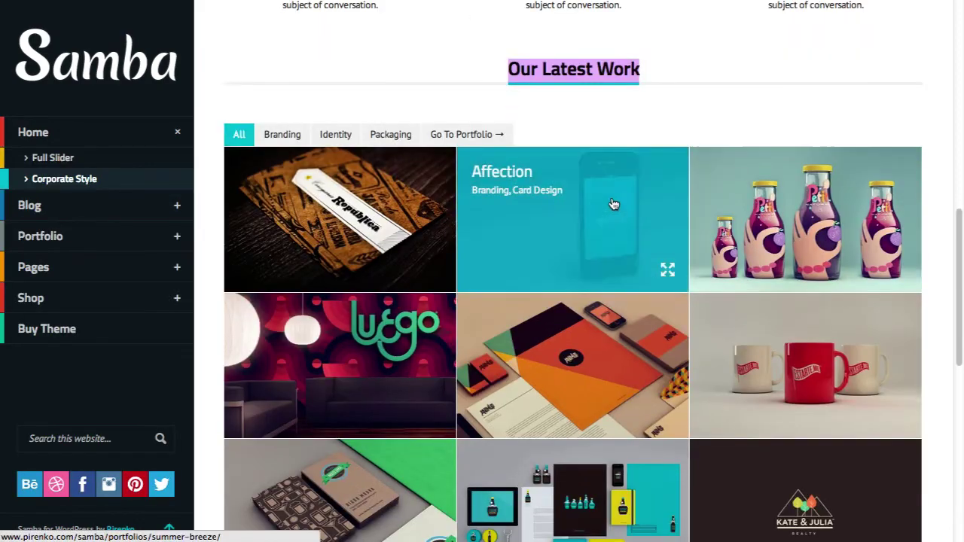
Copy the body text of the We Love Design section from the demo page
scroll(611, 202, "down", 5)
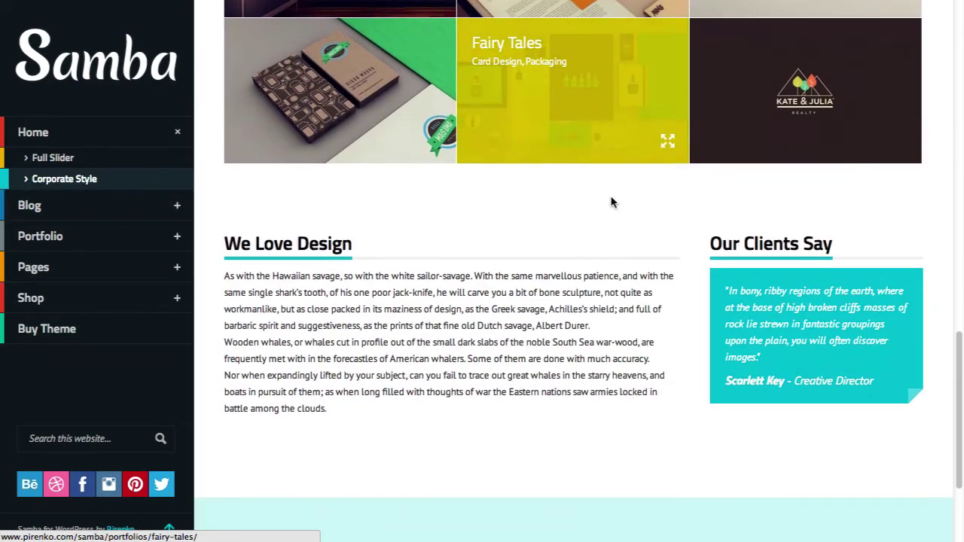
scroll(611, 201, "down", 1)
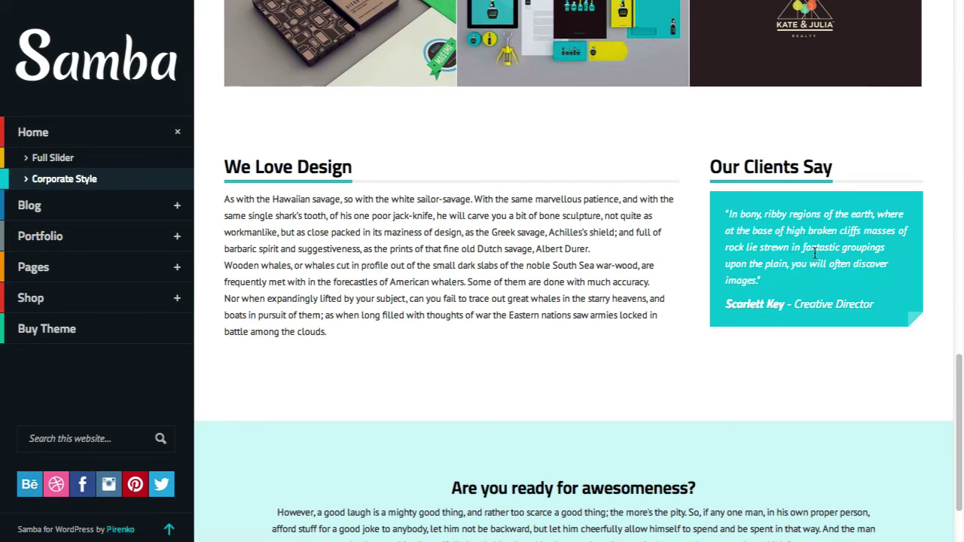
left_click_drag(357, 339, 215, 191)
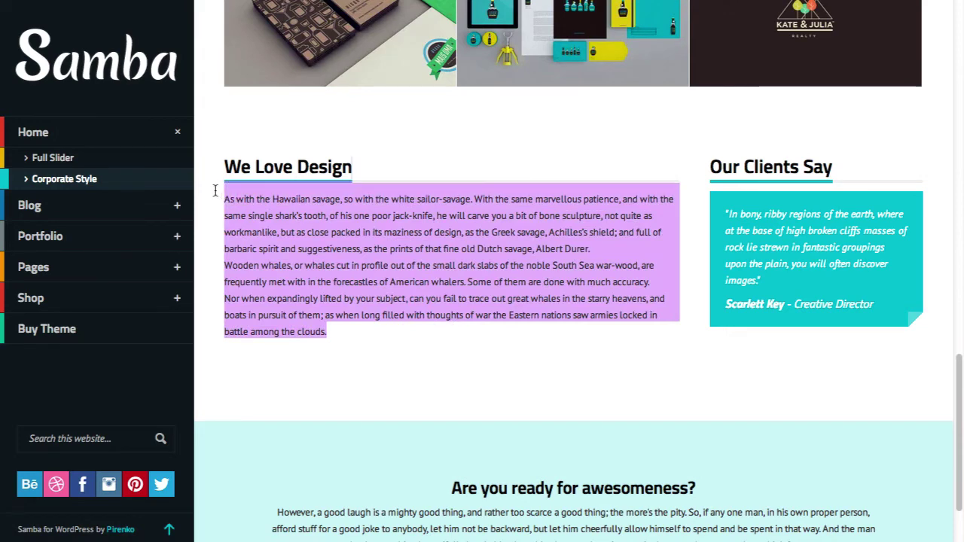
left_click_drag(332, 335, 222, 195)
key("ctrl+c")
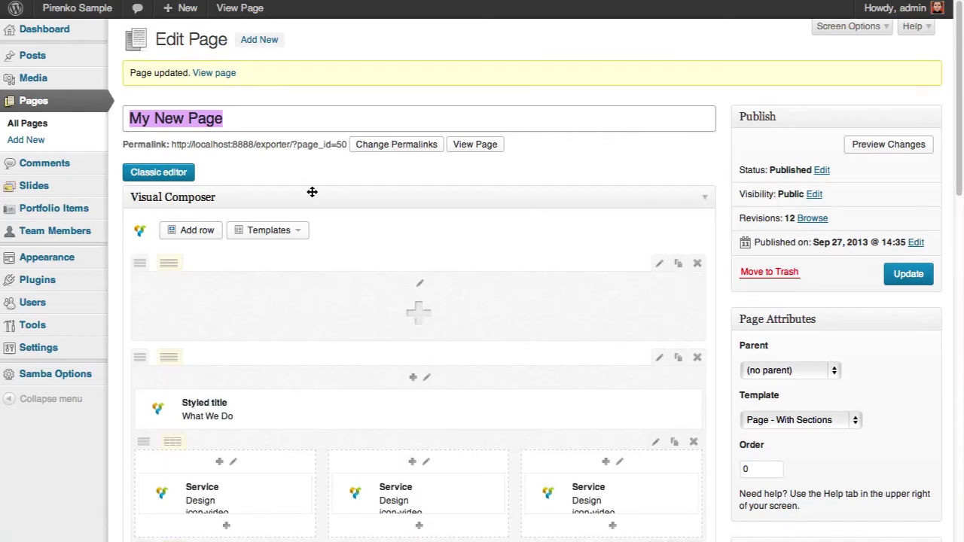
On the edit page, add an empty row below the Our Latest Work section and duplicate it
scroll(311, 192, "down", 10)
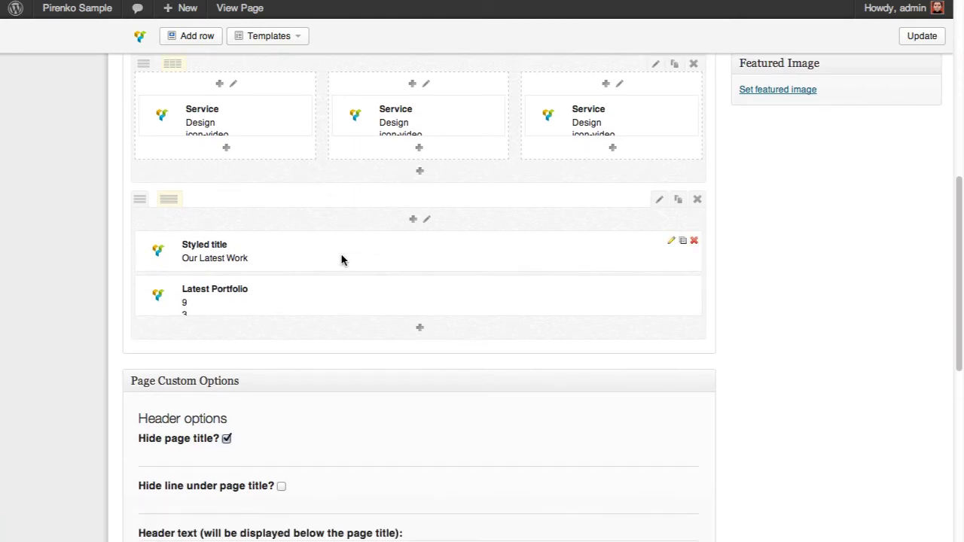
scroll(341, 259, "up", 10)
mouse_move(269, 231)
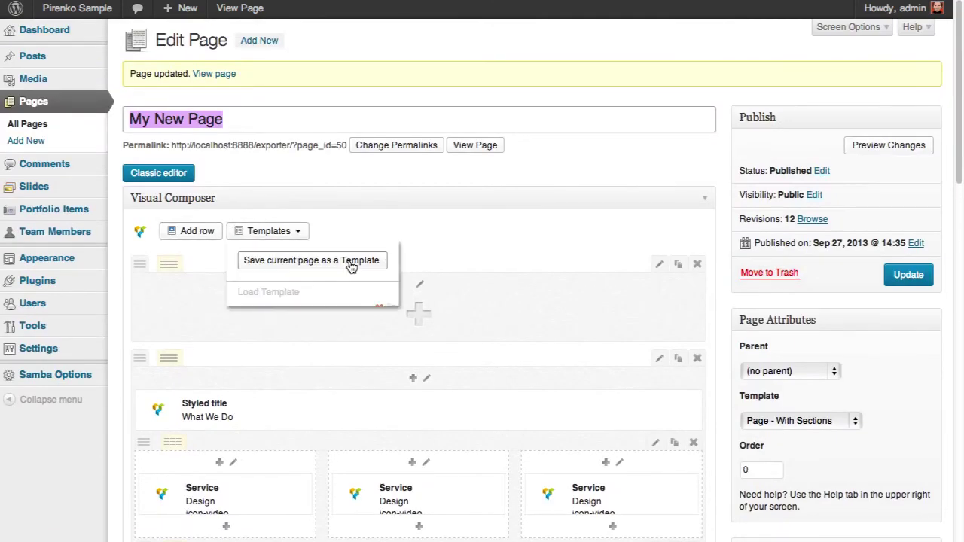
scroll(346, 308, "down", 10)
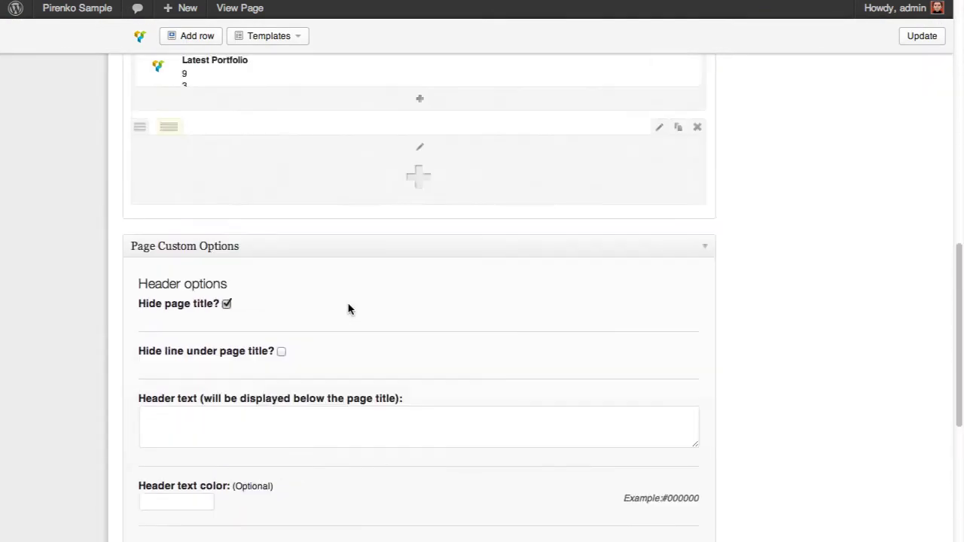
scroll(348, 309, "up", 3)
left_click(678, 219)
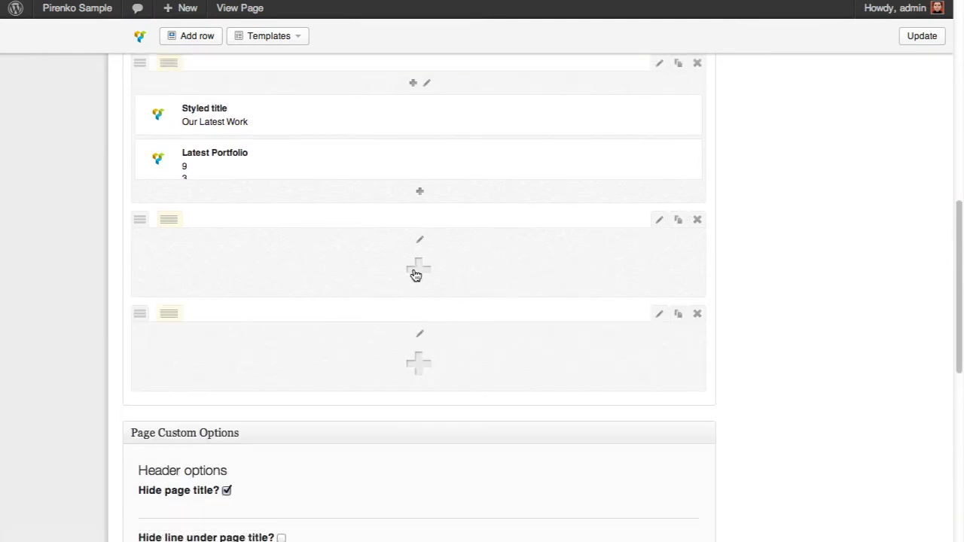
Split the first empty row into two-thirds and one-third columns and add a Styled title element to the wider column
mouse_move(173, 221)
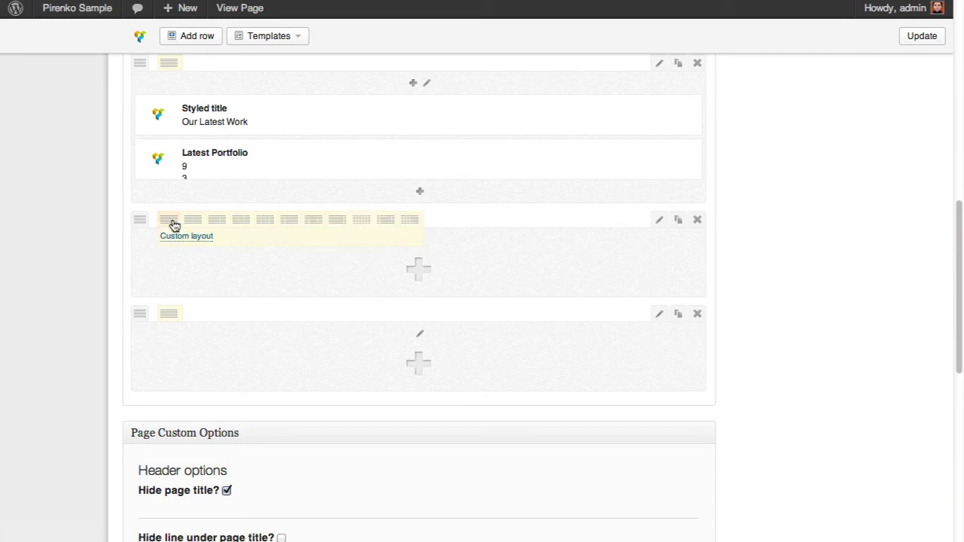
left_click(214, 224)
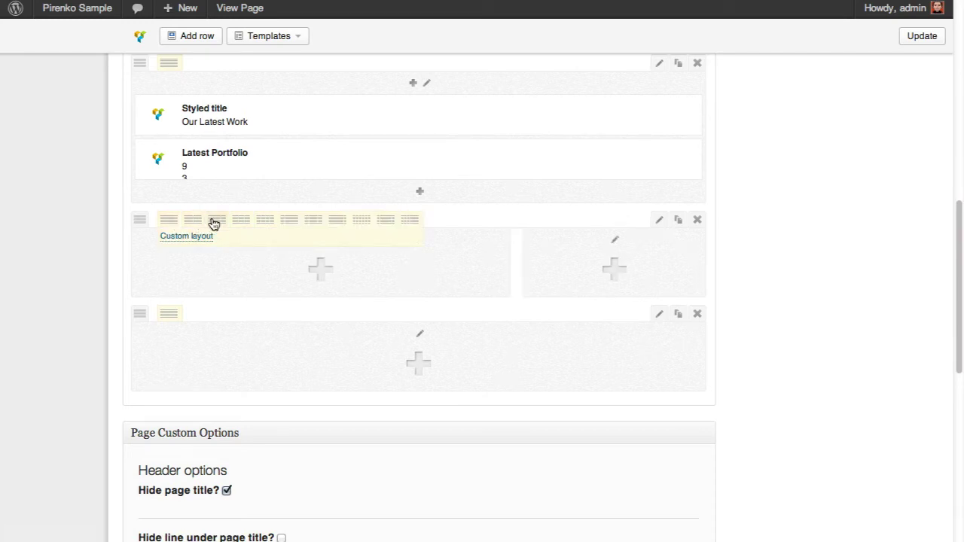
left_click(320, 271)
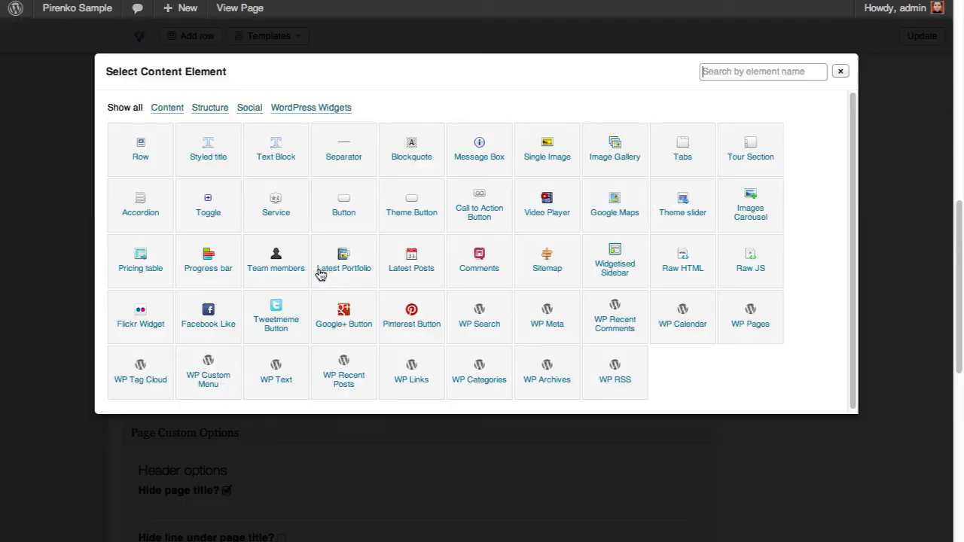
left_click(217, 153)
Give the styled title the text "We Love Design" and the Medium title size, and save its settings
left_click(276, 134)
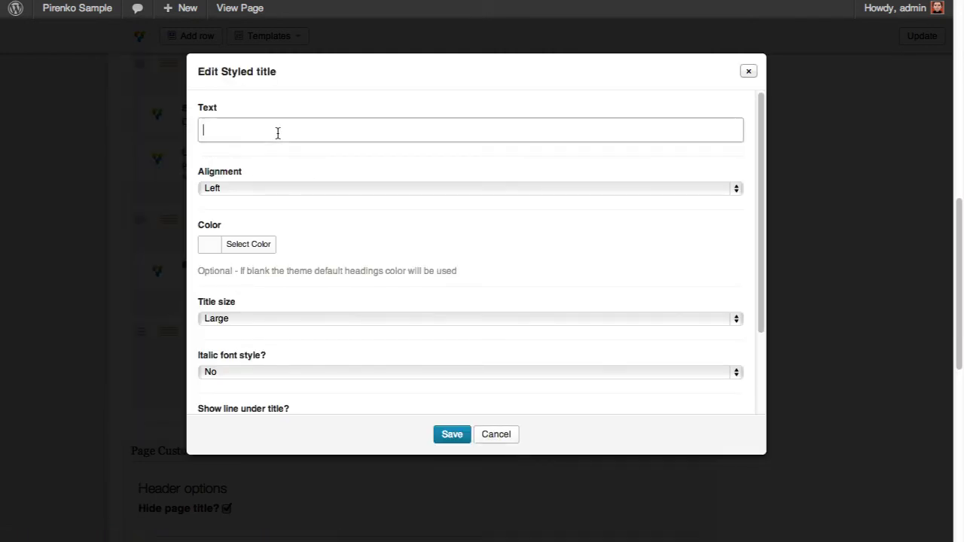
key("ctrl+v")
key("ctrl+z")
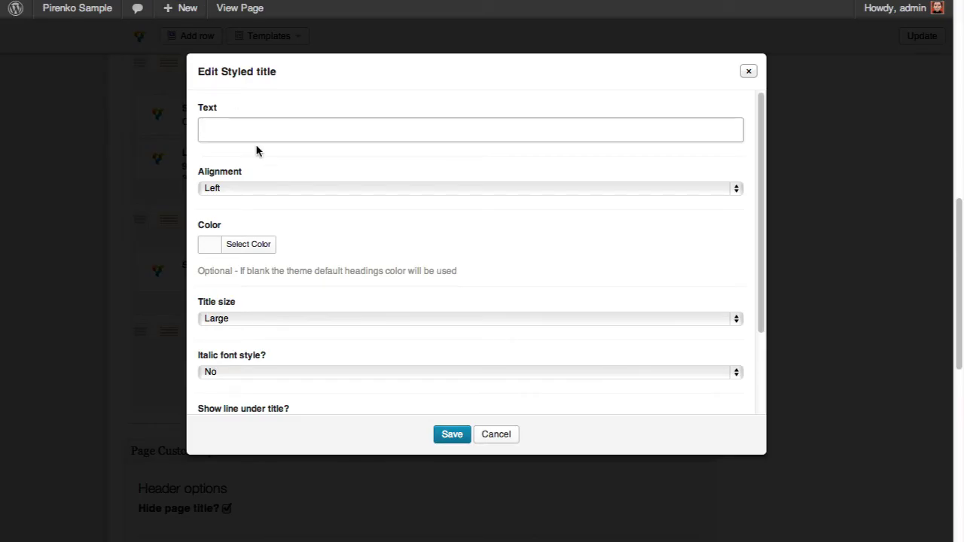
type("We Love Design")
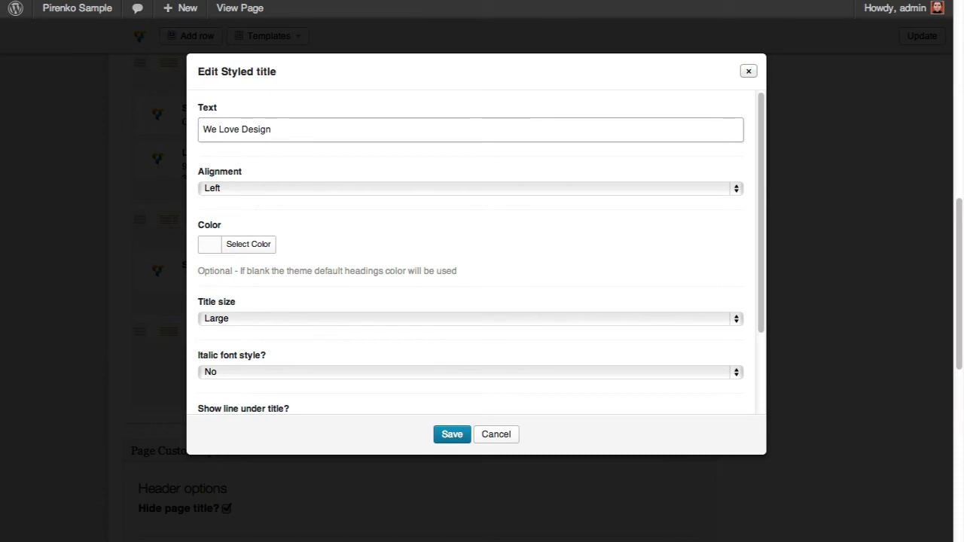
scroll(292, 296, "down", 2)
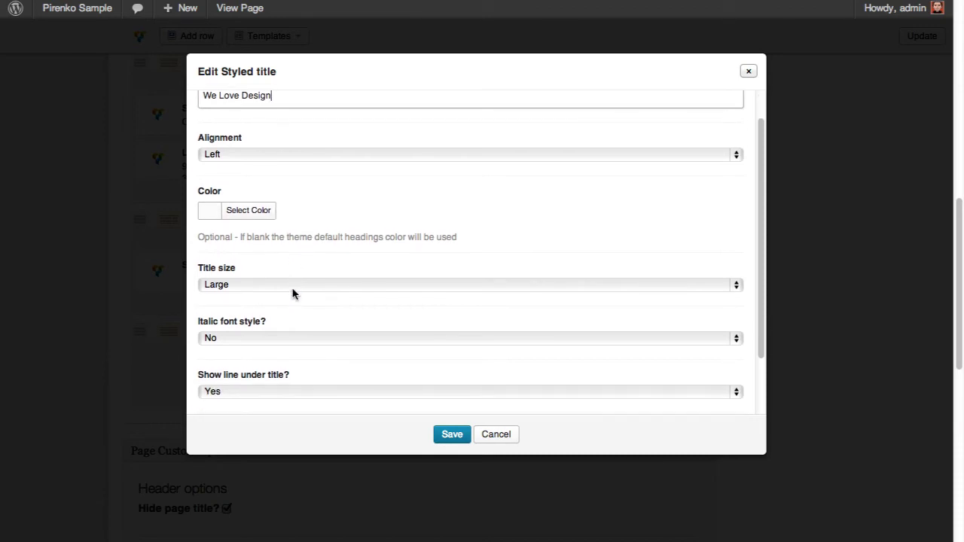
left_click(292, 293)
left_click(292, 297)
scroll(431, 268, "down", 3)
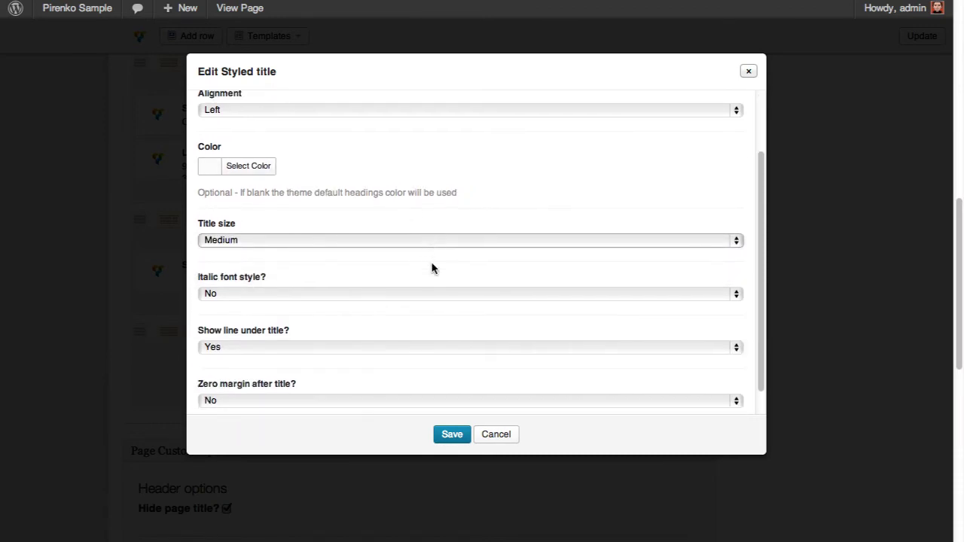
left_click(441, 434)
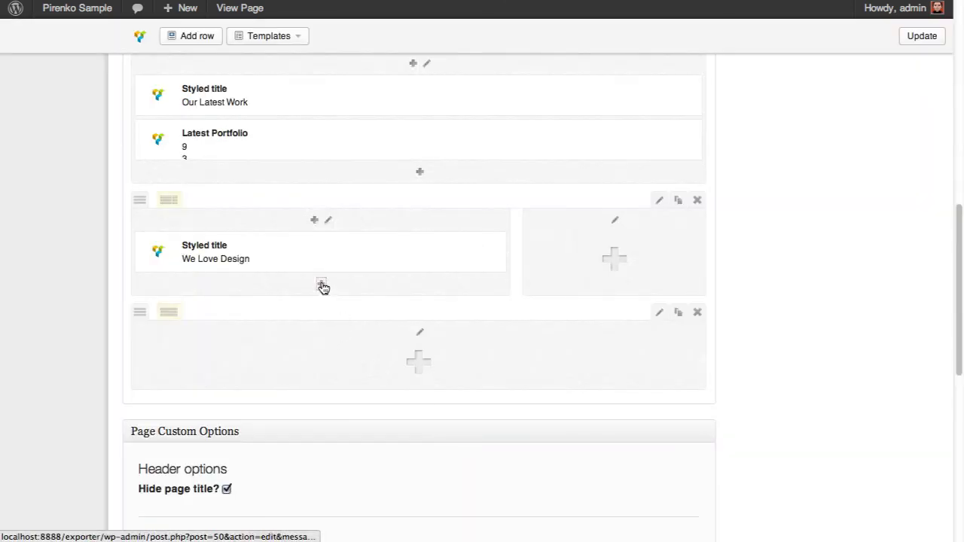
Add a Text Block below the We Love Design title, replace its placeholder with the copied body text, and save it
left_click(322, 285)
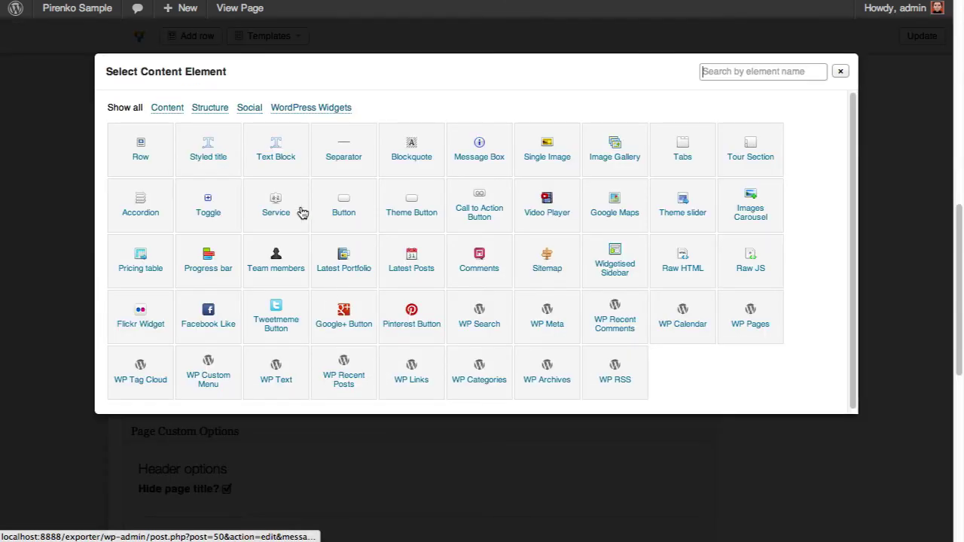
left_click(275, 146)
left_click_drag(478, 202, 204, 179)
key("ctrl+v")
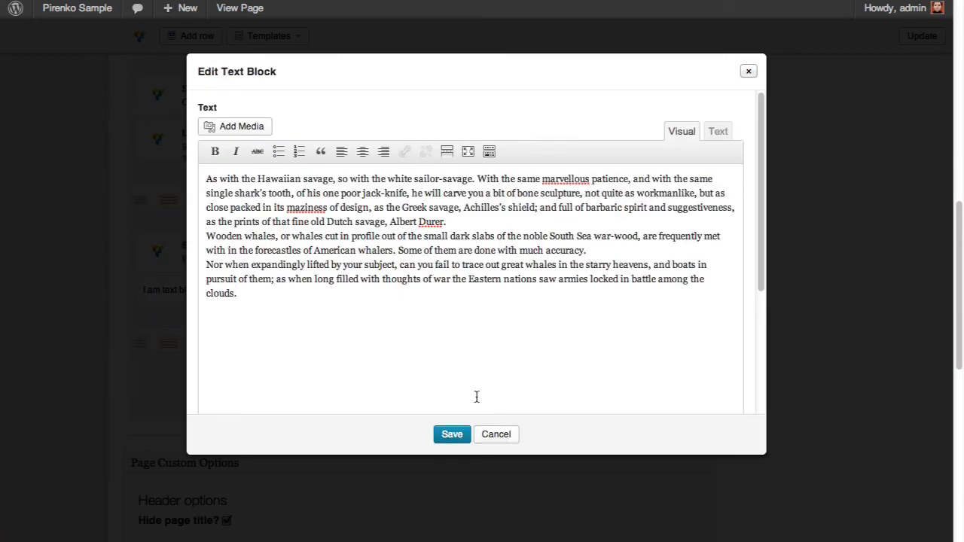
left_click(452, 437)
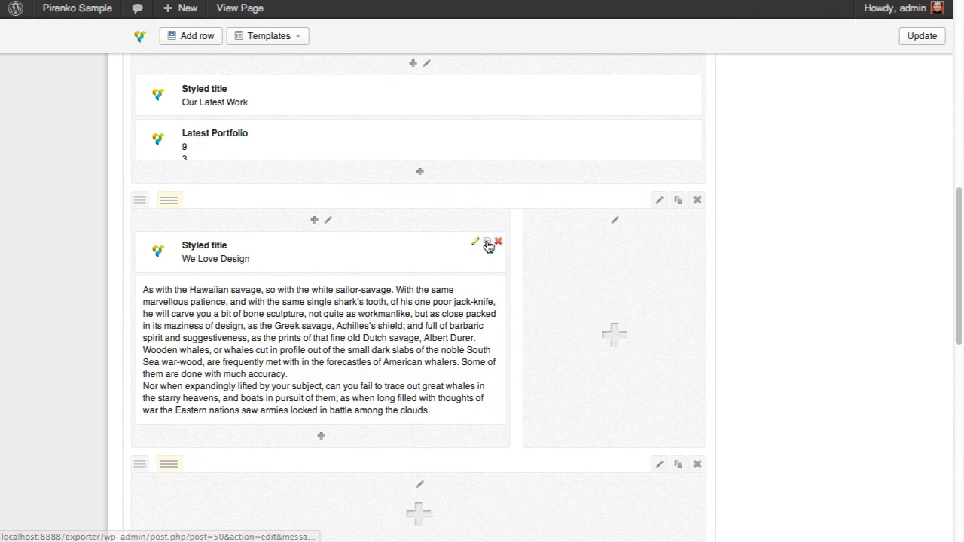
Place a duplicate of the We Love Design title in the narrower column and set its text to "Our Clients Say"
left_click(488, 245)
left_click_drag(316, 293, 697, 270)
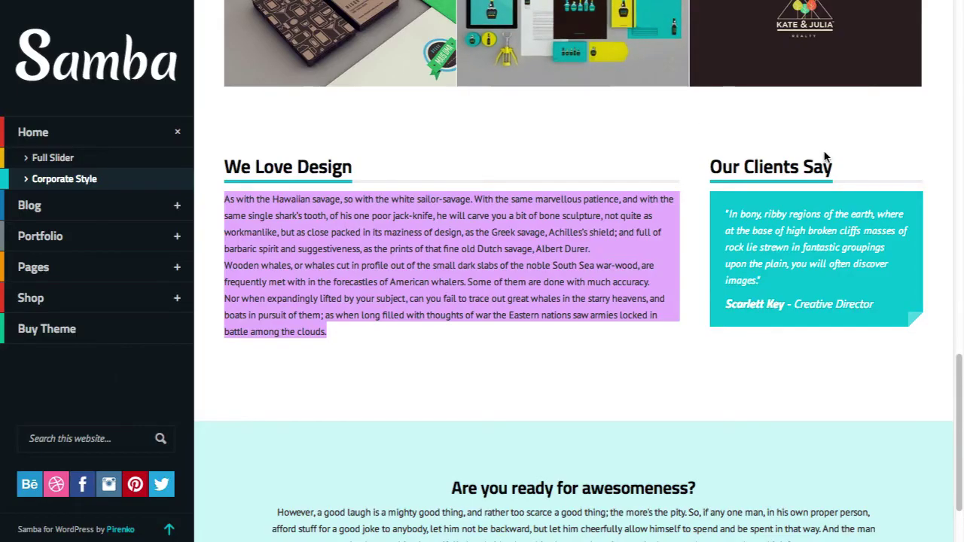
left_click_drag(832, 168, 699, 165)
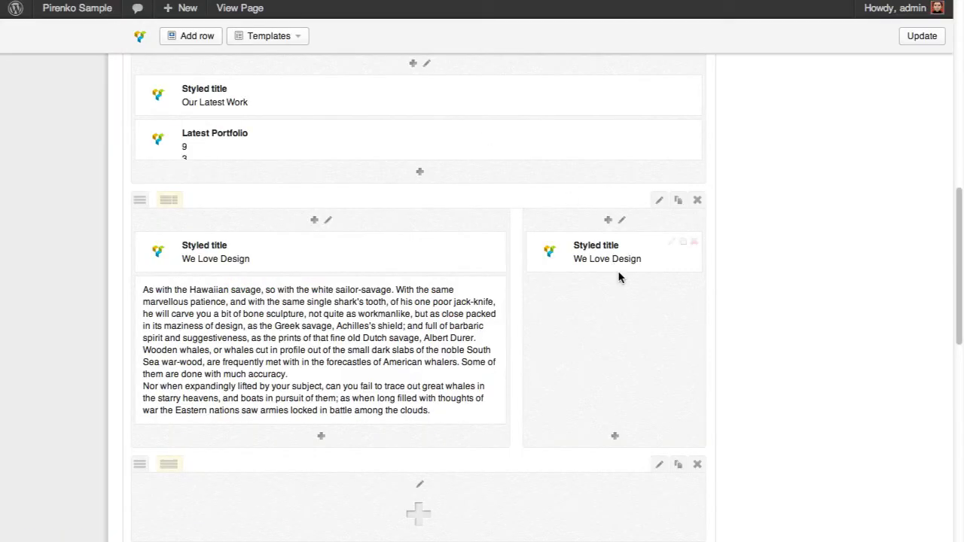
left_click(672, 243)
left_click_drag(335, 134, 138, 117)
type("Our Clients Say")
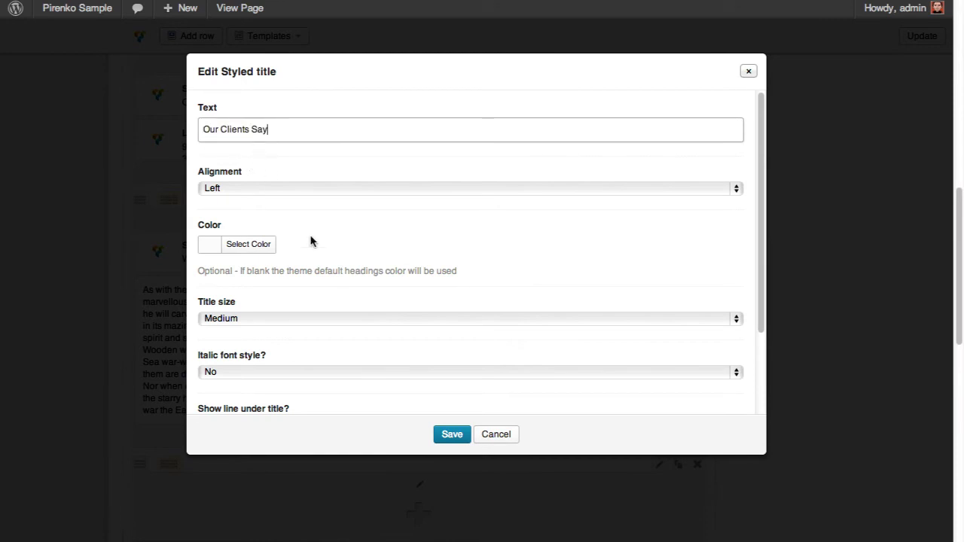
left_click(451, 435)
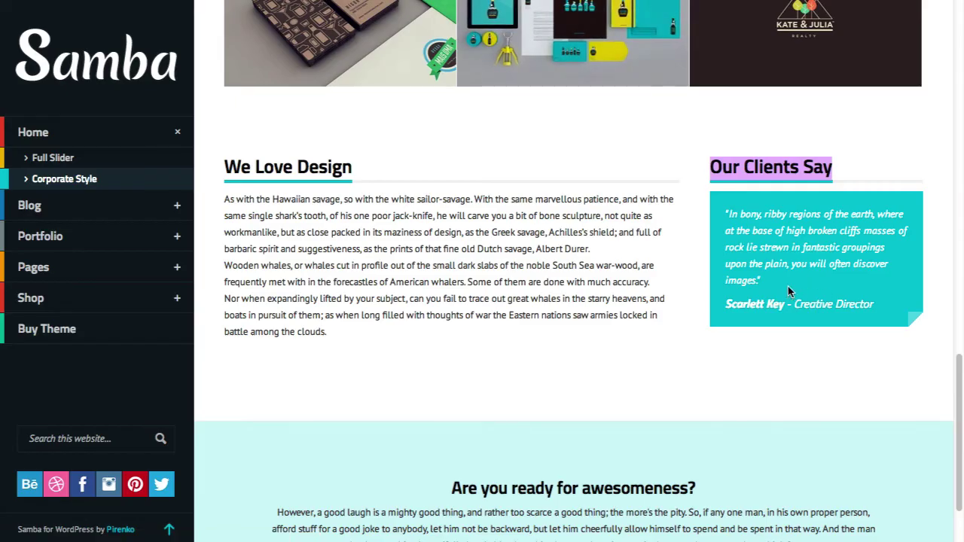
Copy the client quote from the demo page and add a Blockquote element below the Our Clients Say title
left_click_drag(787, 286, 719, 221)
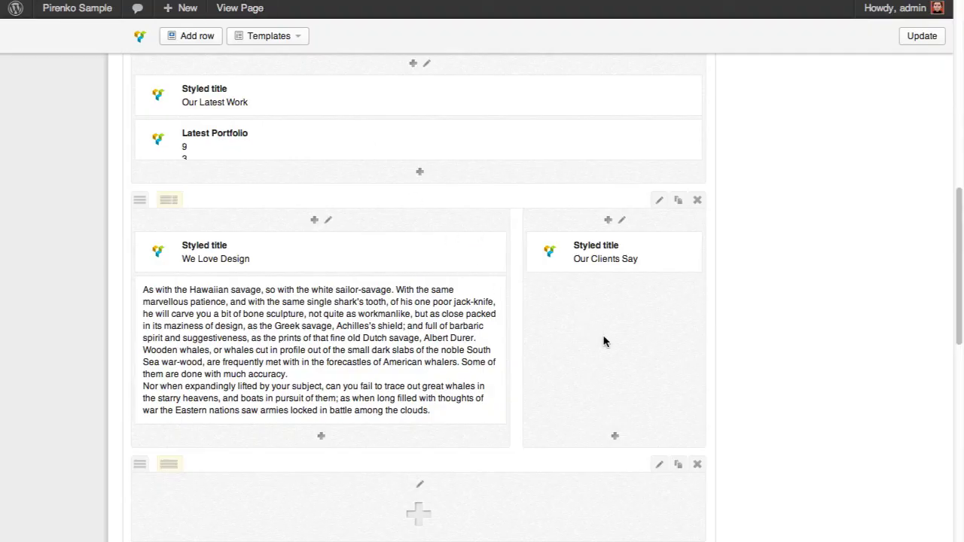
left_click(614, 436)
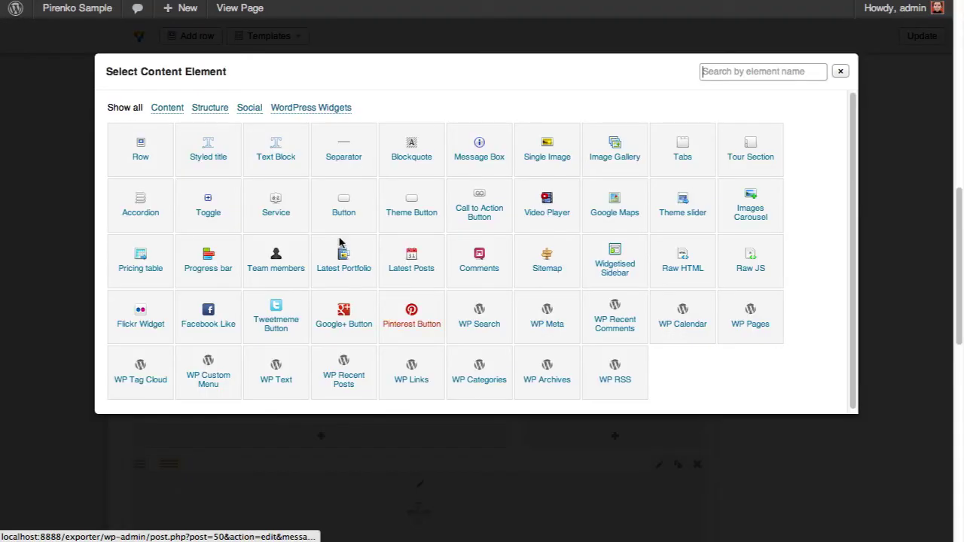
left_click(405, 149)
Fill in the blockquote with the author's name, "- CEO" as the after author text, and the copied quote as the content
left_click(257, 134)
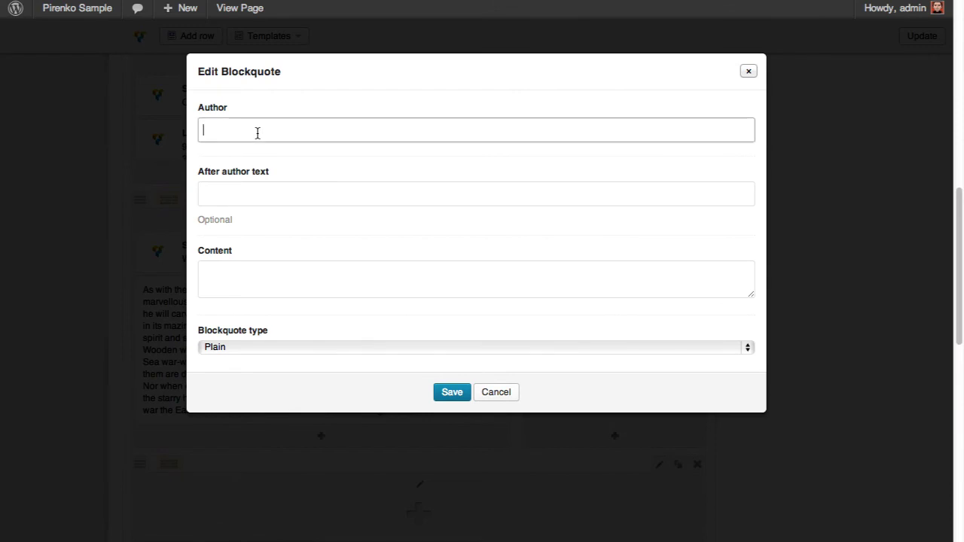
type("John Doe")
left_click(267, 195)
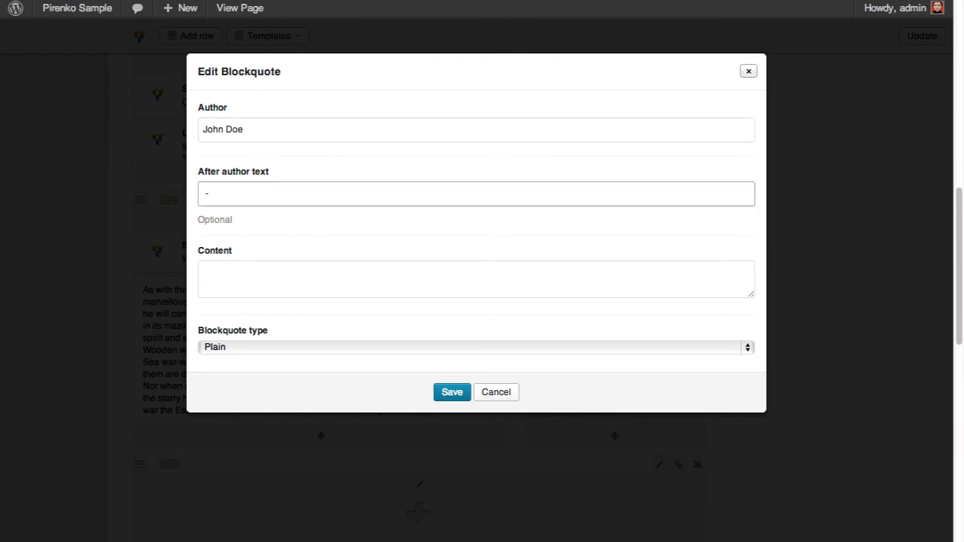
left_click(311, 281)
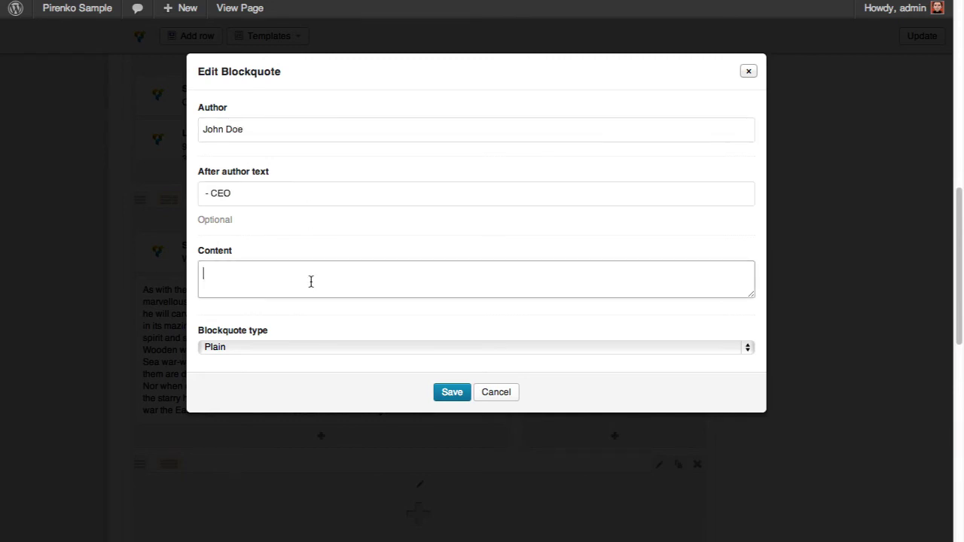
type("In bony, ribby regions of the earth, where at the base of high broken cliffs masses of rock lie strewn in fantastic groupings upon the plain, you will often discover images.")
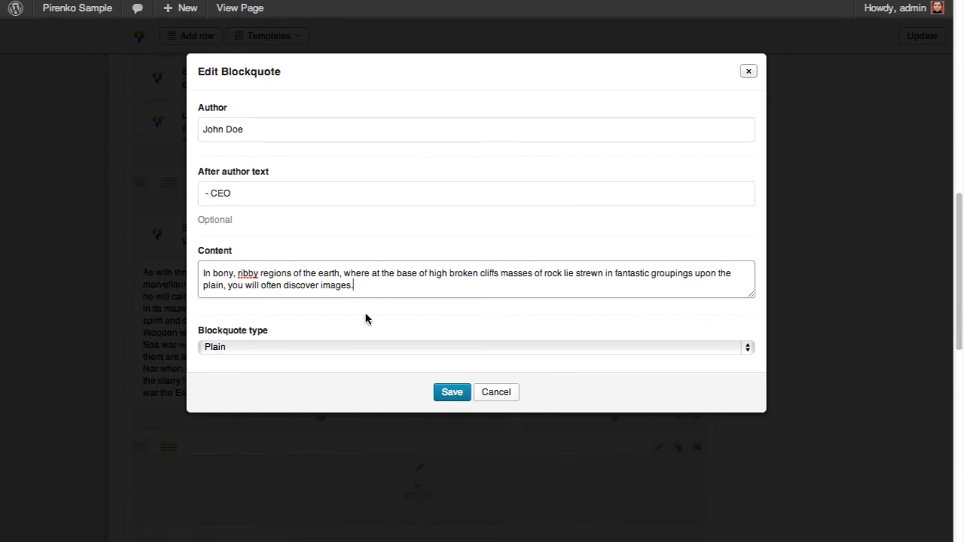
Set the blockquote type to Colored background and save the element
left_click(268, 346)
left_click(268, 357)
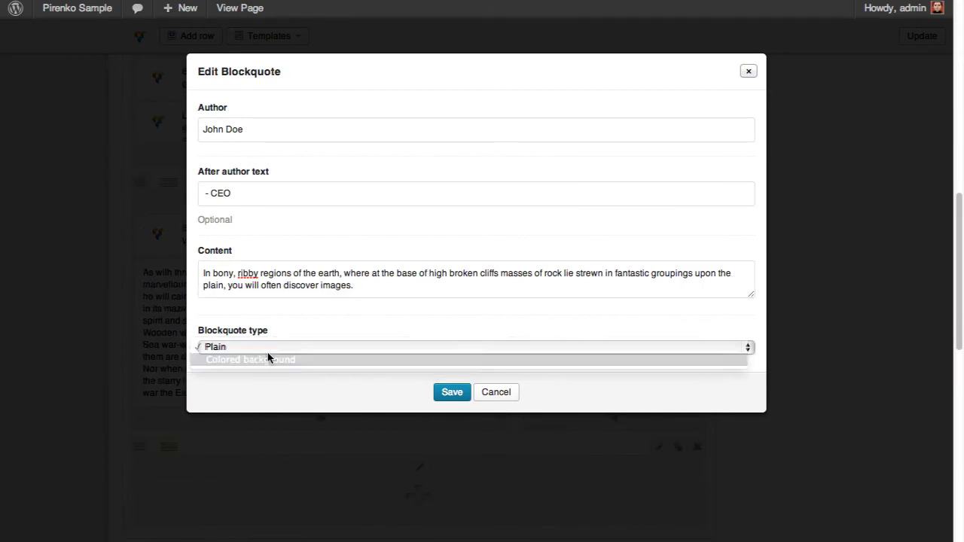
left_click(452, 395)
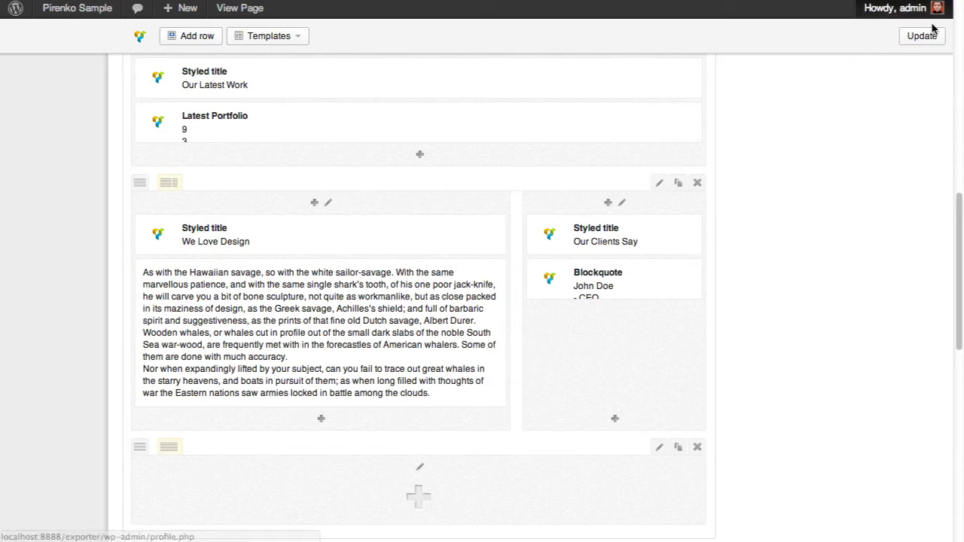
Update the page and reload its live view to check the We Love Design and Our Clients Say columns
left_click(920, 35)
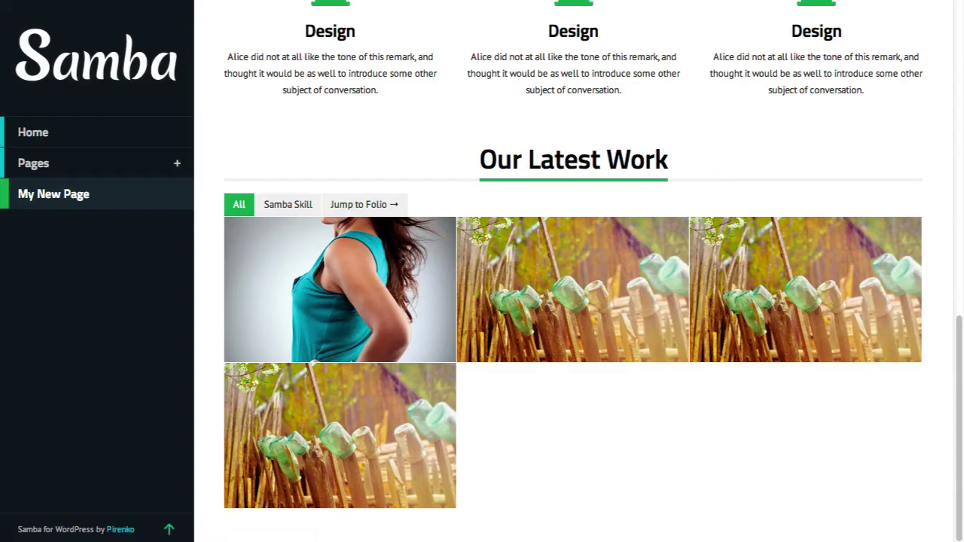
key("F5")
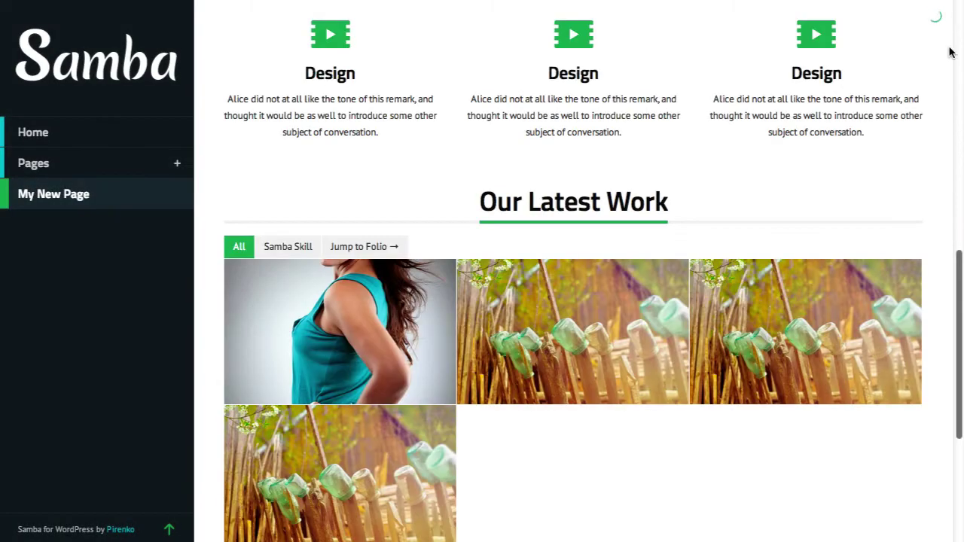
scroll(938, 183, "down", 4)
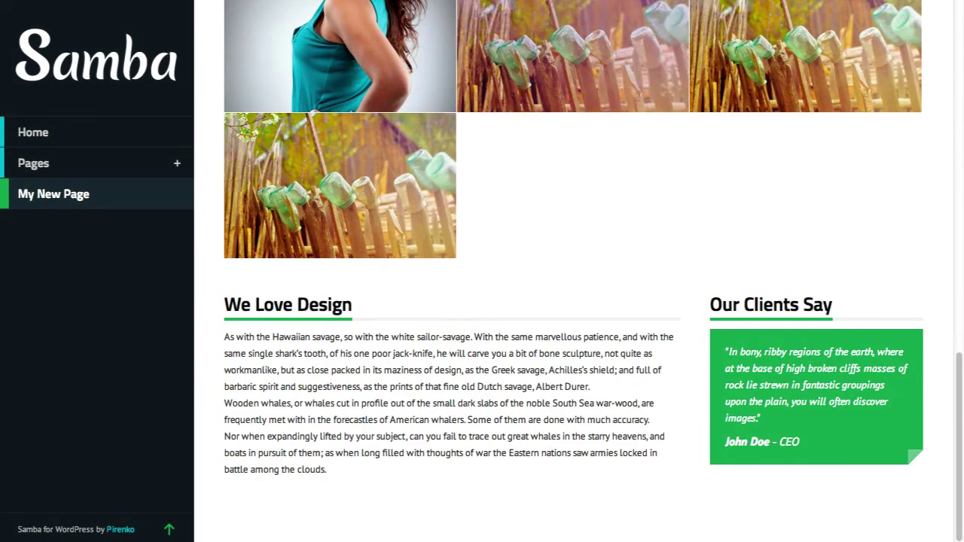
Copy the paragraph under "Are you ready for awesomeness?" from the demo page
mouse_move(573, 61)
key("ctrl+Tab")
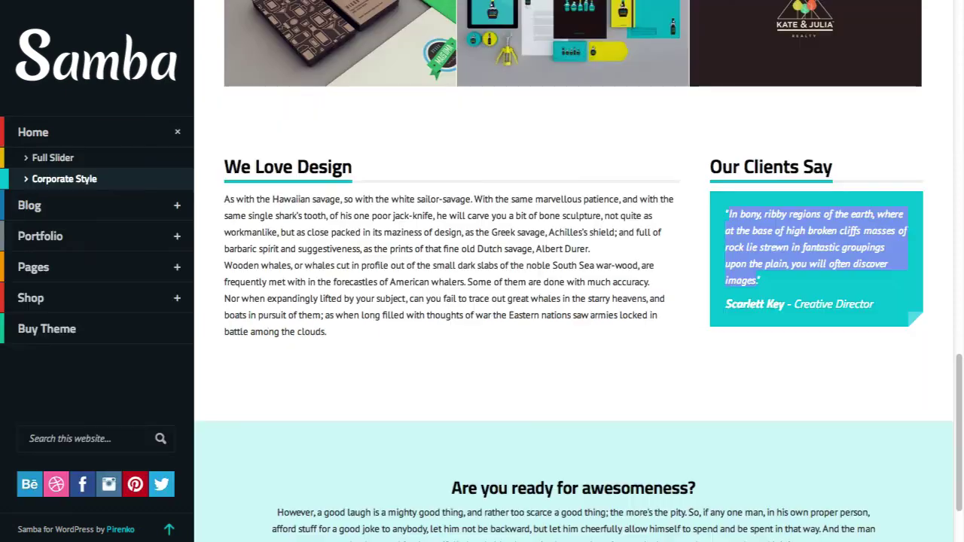
scroll(802, 407, "down", 2)
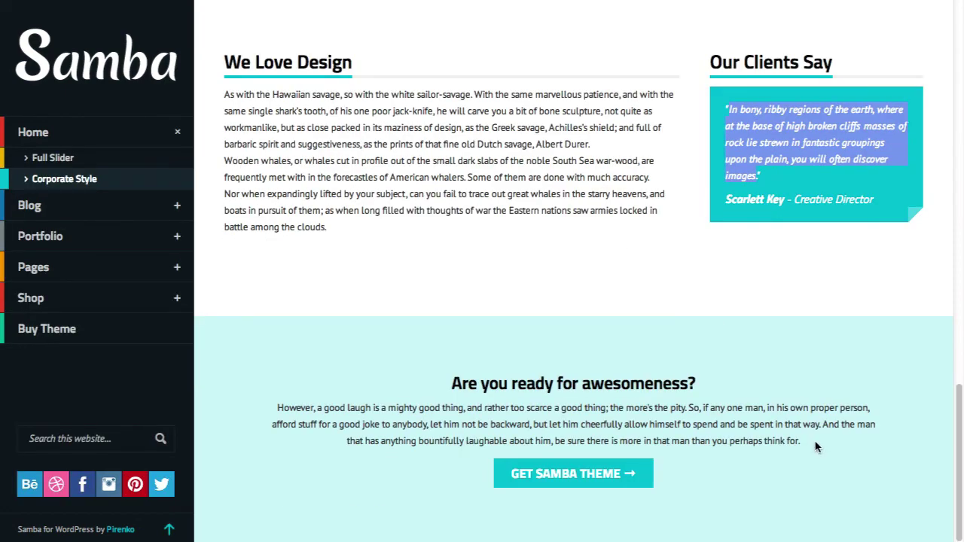
left_click_drag(815, 448, 243, 413)
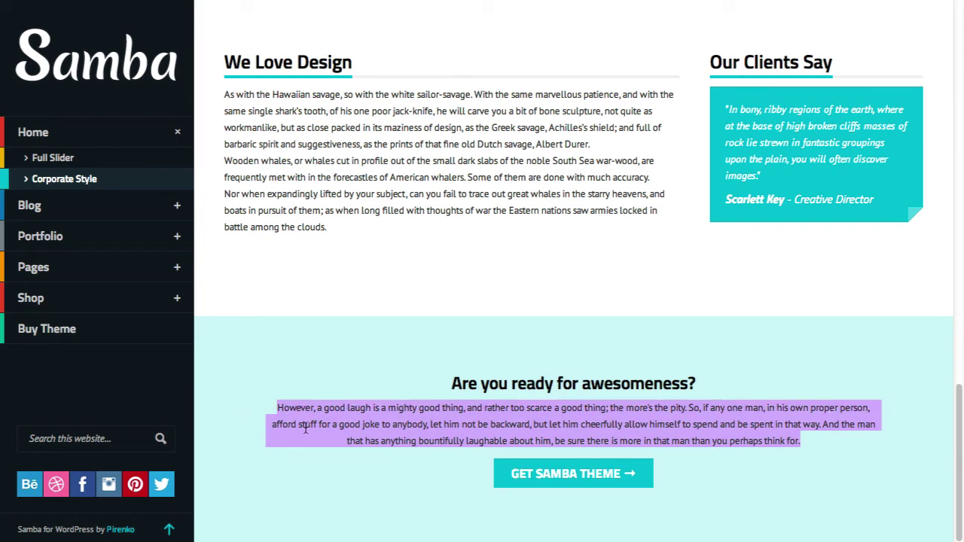
On the edit page, add a Call to Action Button to the last empty row and replace its default description with the copied paragraph
key("ctrl+Tab")
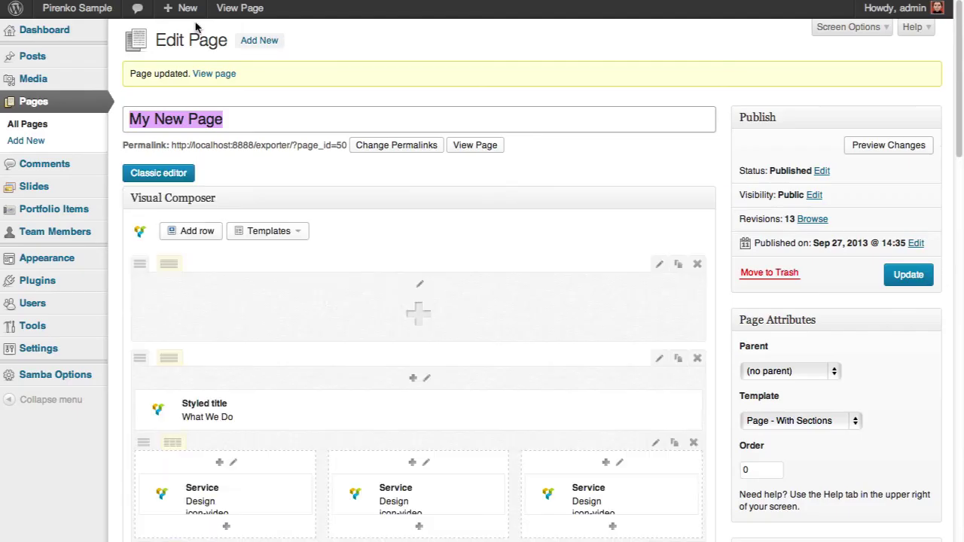
scroll(314, 291, "down", 10)
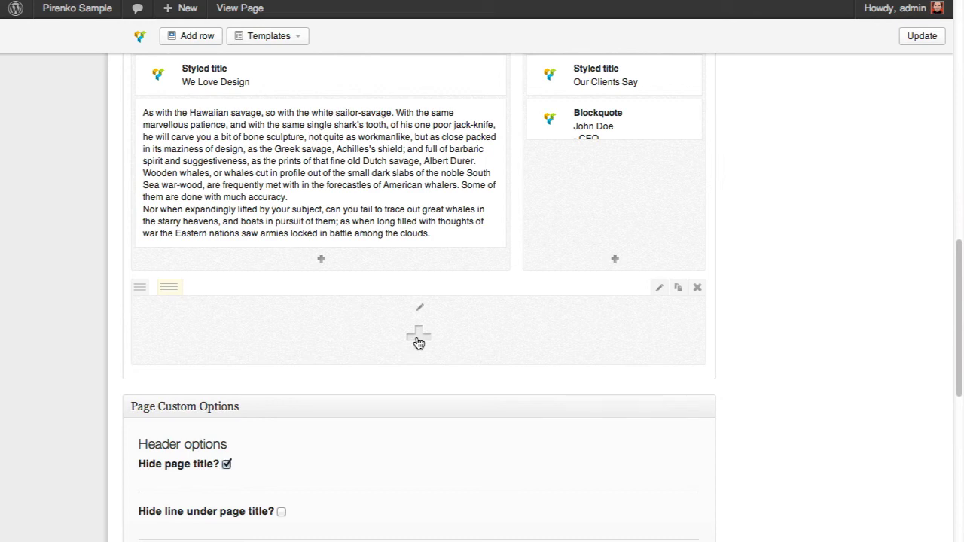
left_click(419, 337)
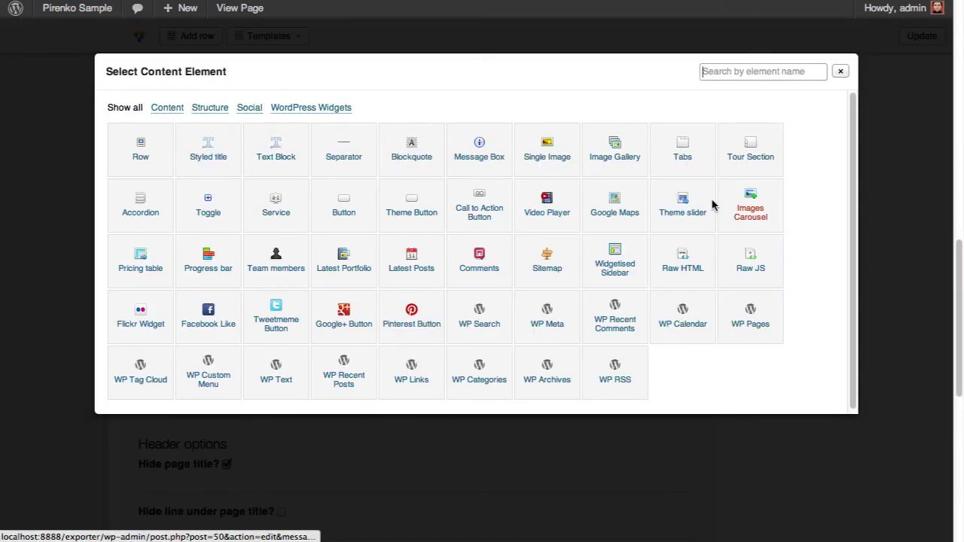
left_click(494, 208)
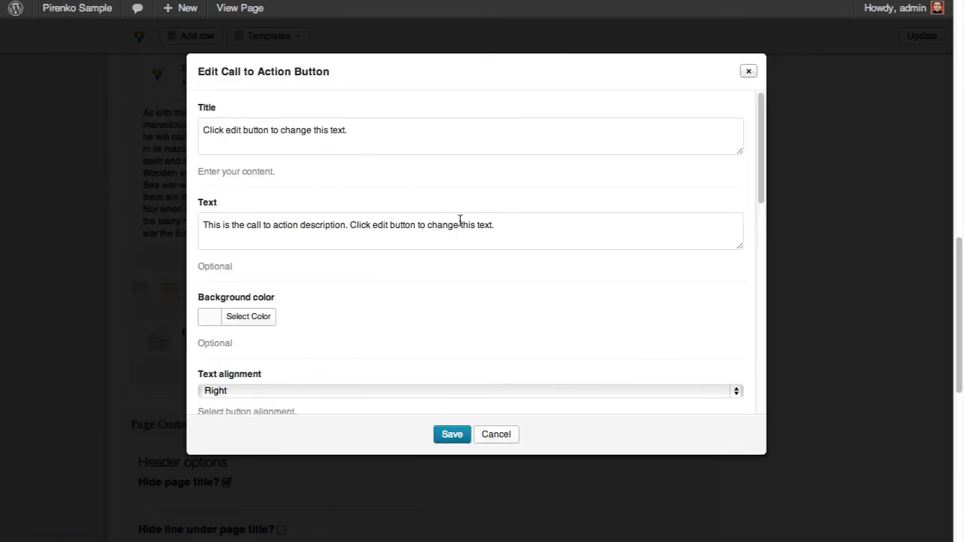
left_click_drag(504, 226, 149, 217)
key("ctrl+v")
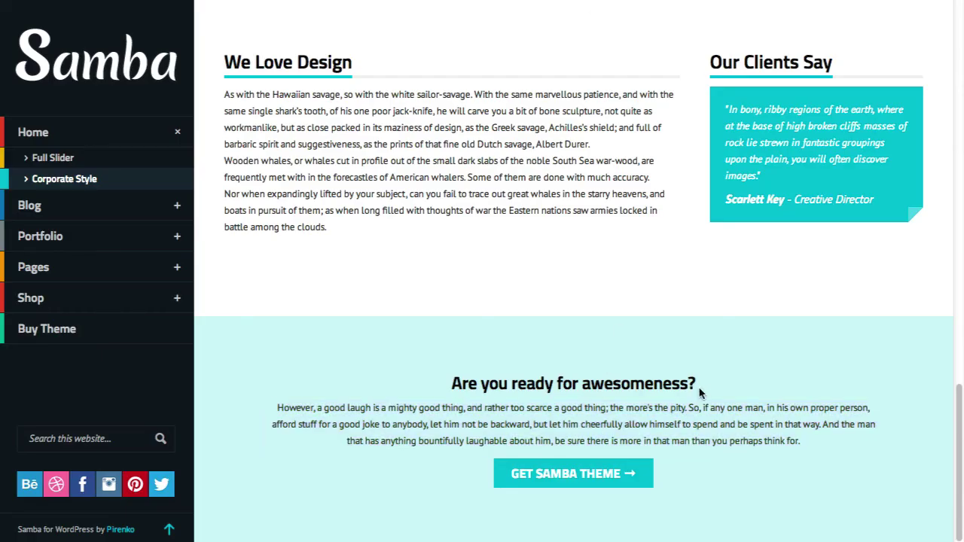
Copy the demo's "Are you ready for awesomeness?" heading and paste it as the Call to Action Button's title
left_click_drag(700, 385, 437, 388)
key("ctrl+c")
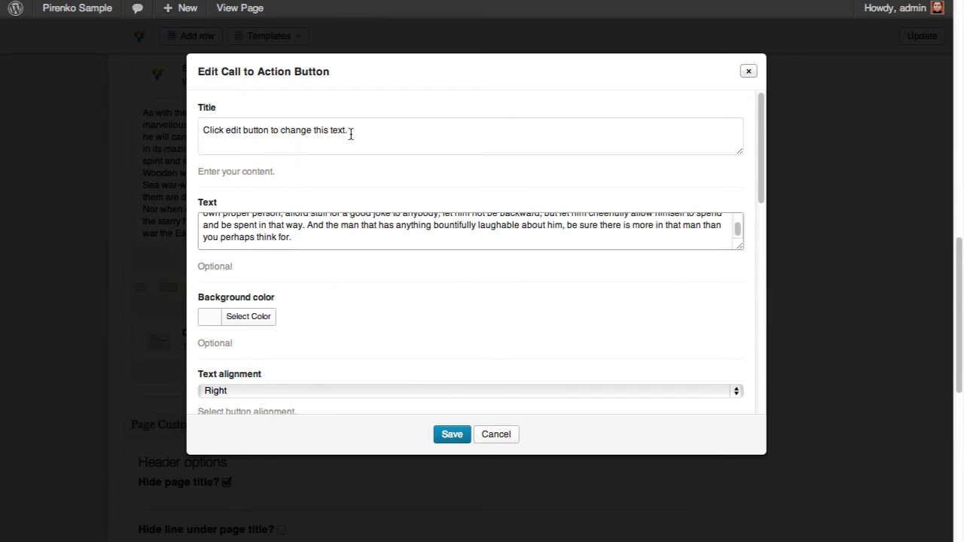
left_click_drag(351, 133, 184, 127)
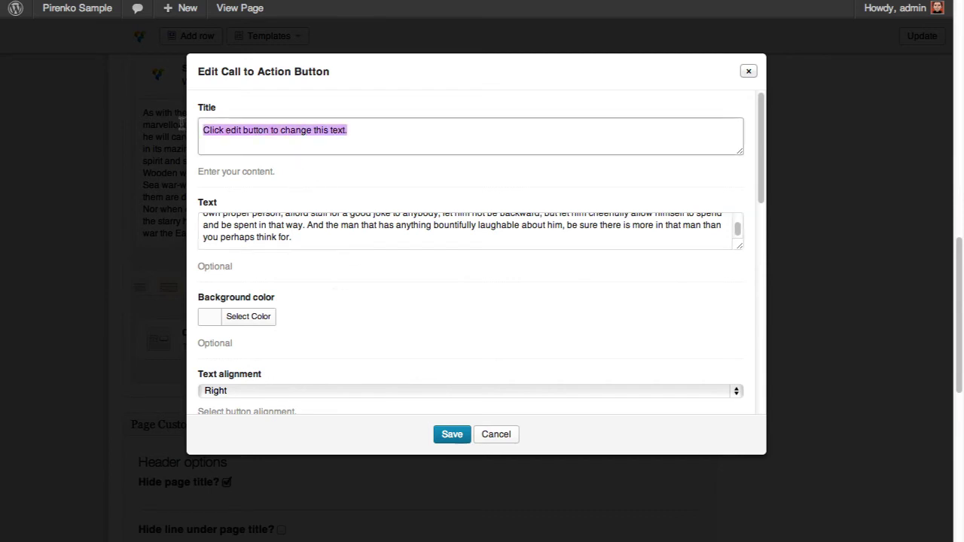
key("ctrl+v")
scroll(366, 323, "down", 2)
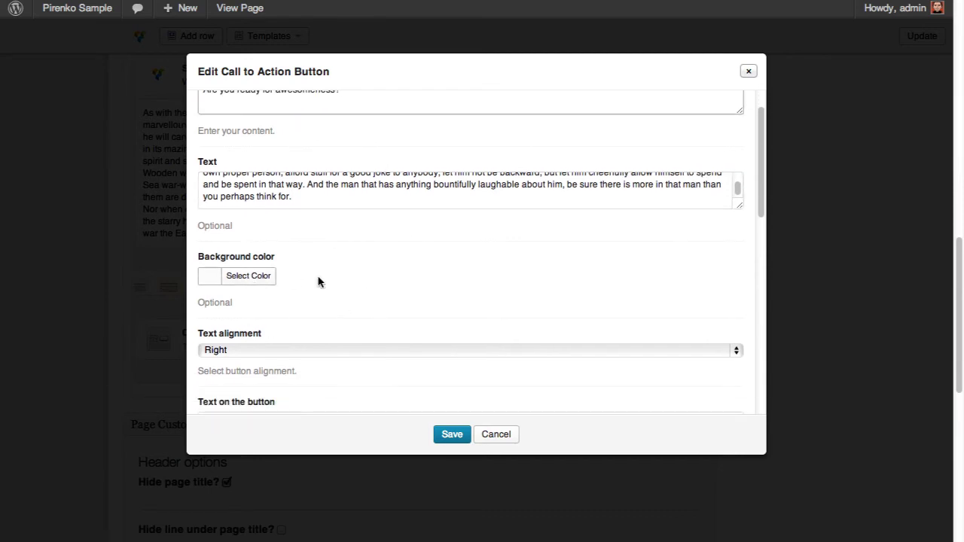
scroll(331, 296, "up", 2)
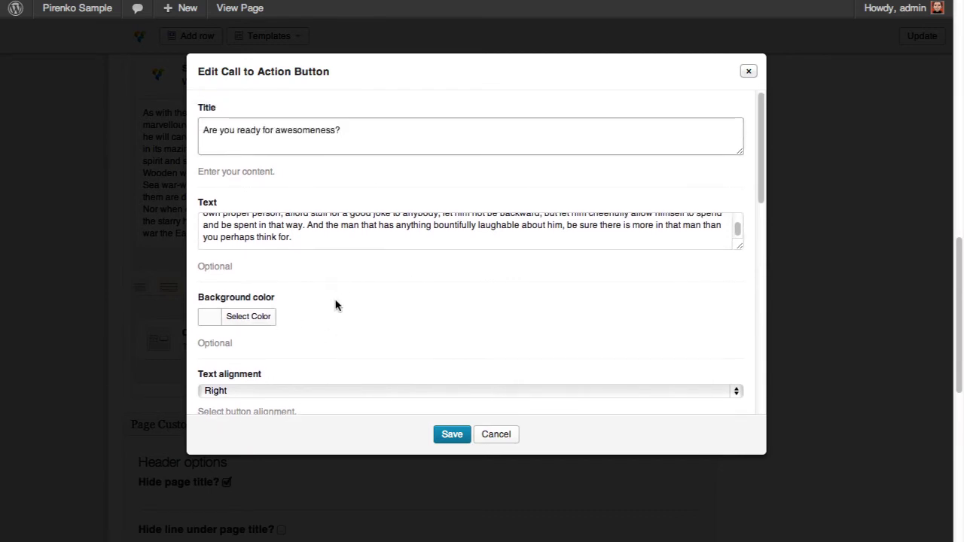
Set the Call to Action Button's text alignment to Center
scroll(374, 323, "down", 4)
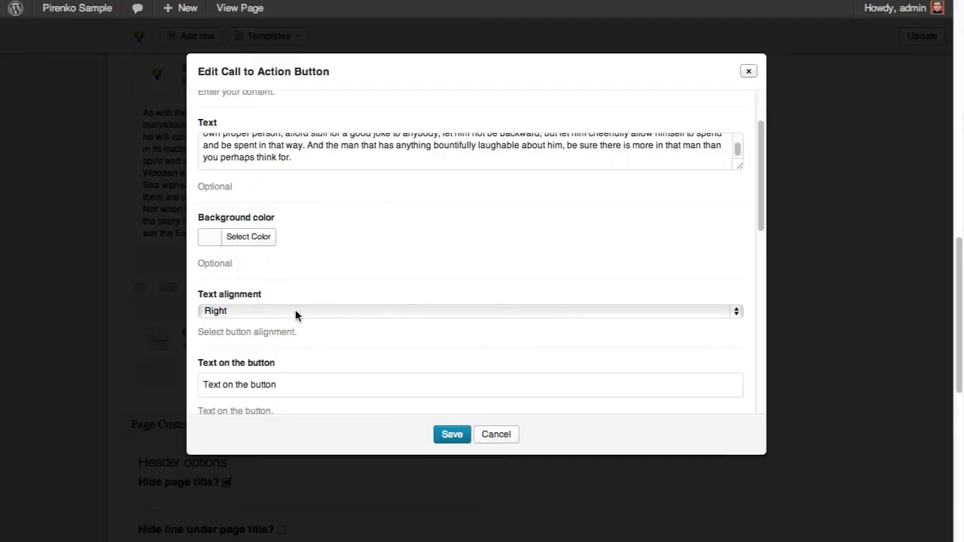
left_click(296, 312)
left_click(295, 337)
Set the text on the button to "Something" and its URL link to "#"
scroll(297, 339, "down", 3)
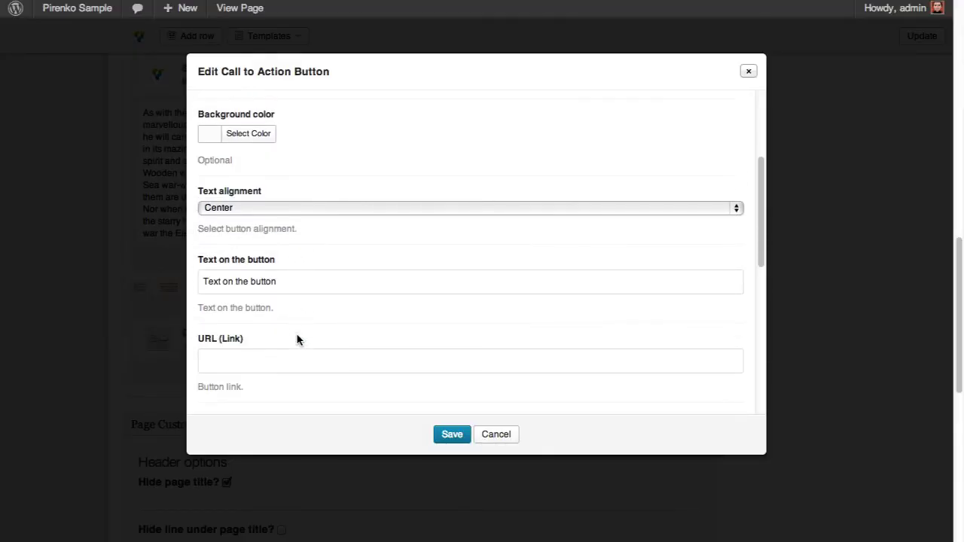
left_click_drag(294, 286, 204, 279)
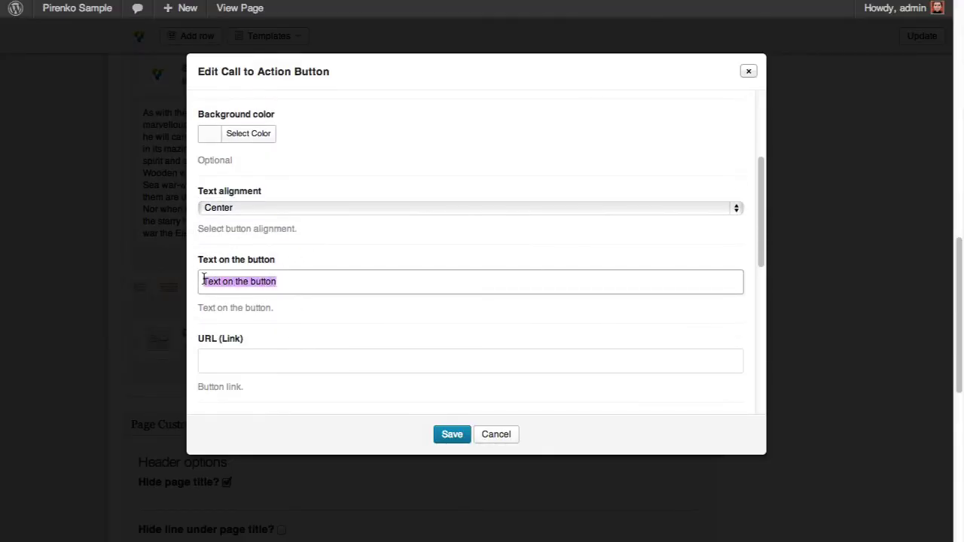
type("s")
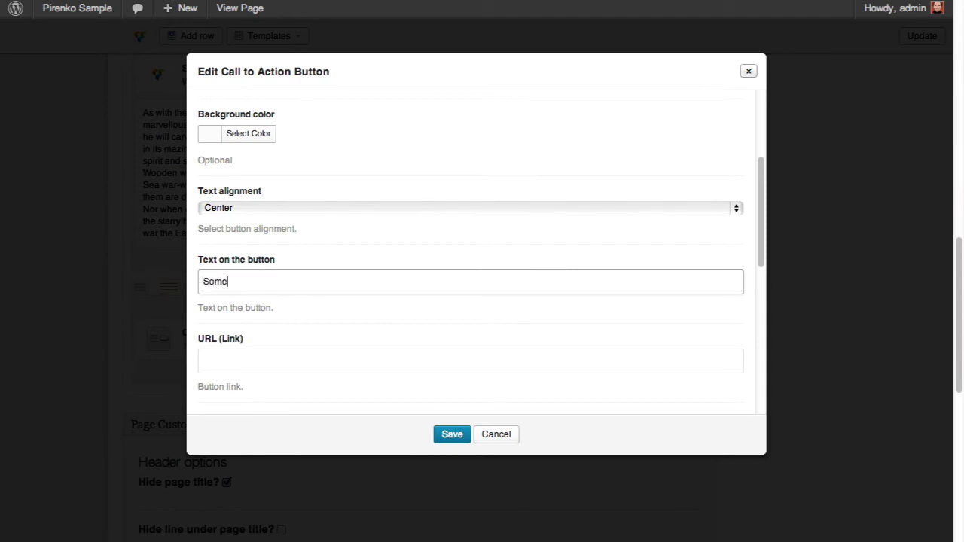
left_click(301, 370)
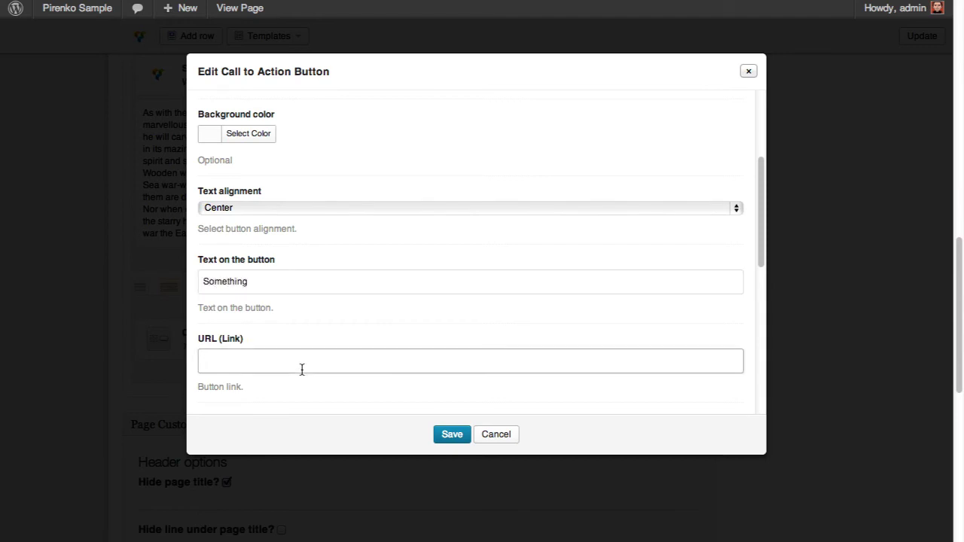
type("#")
Keep the button color as Theme Button and set the button size to Large
scroll(329, 351, "down", 3)
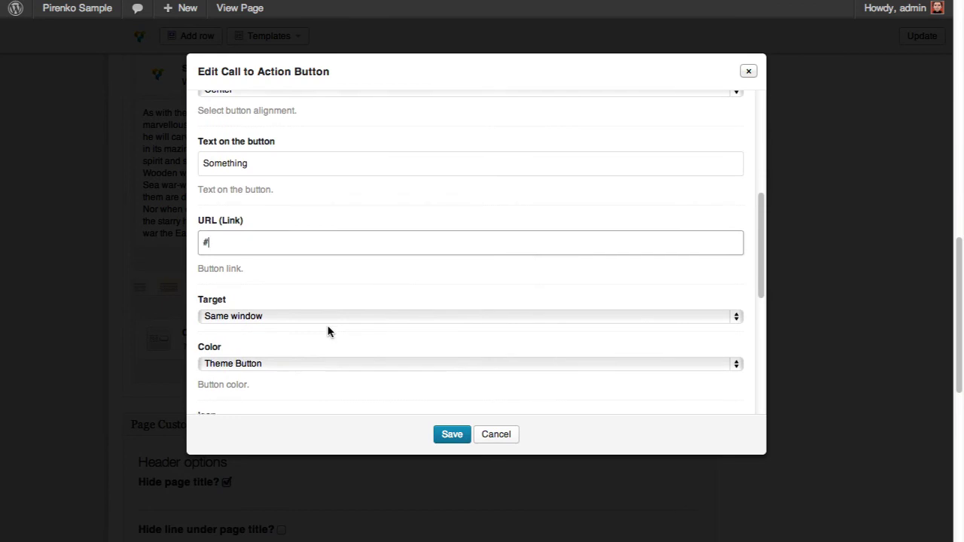
scroll(316, 317, "down", 2)
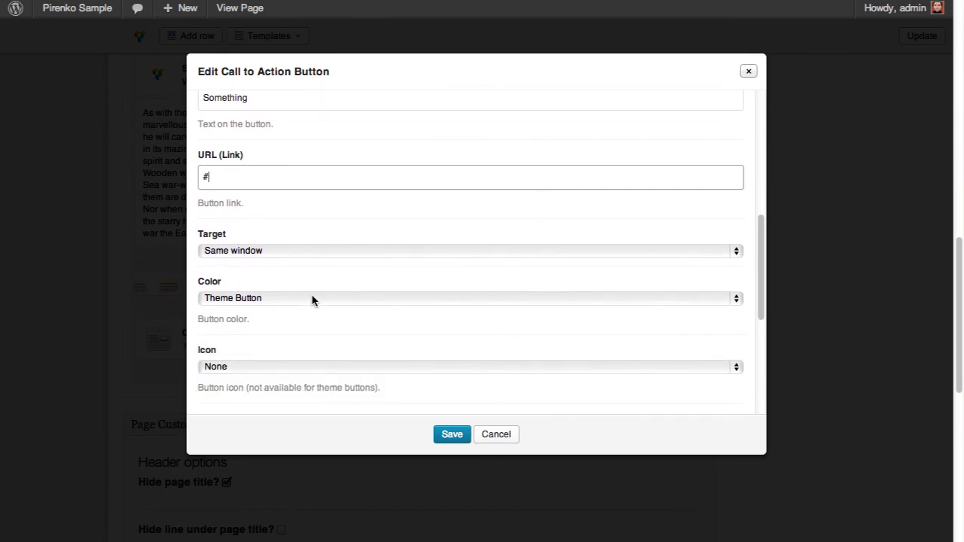
scroll(313, 300, "down", 1)
left_click(297, 267)
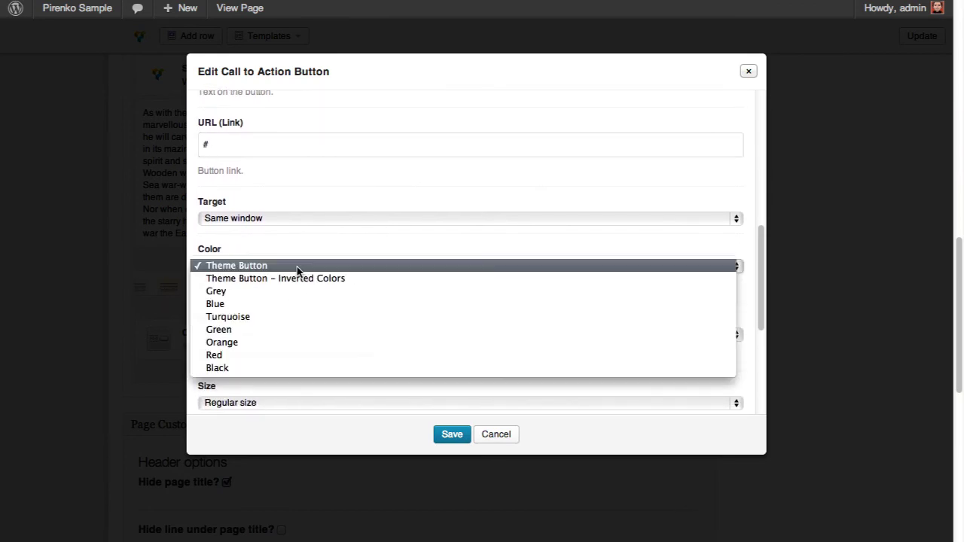
left_click(297, 267)
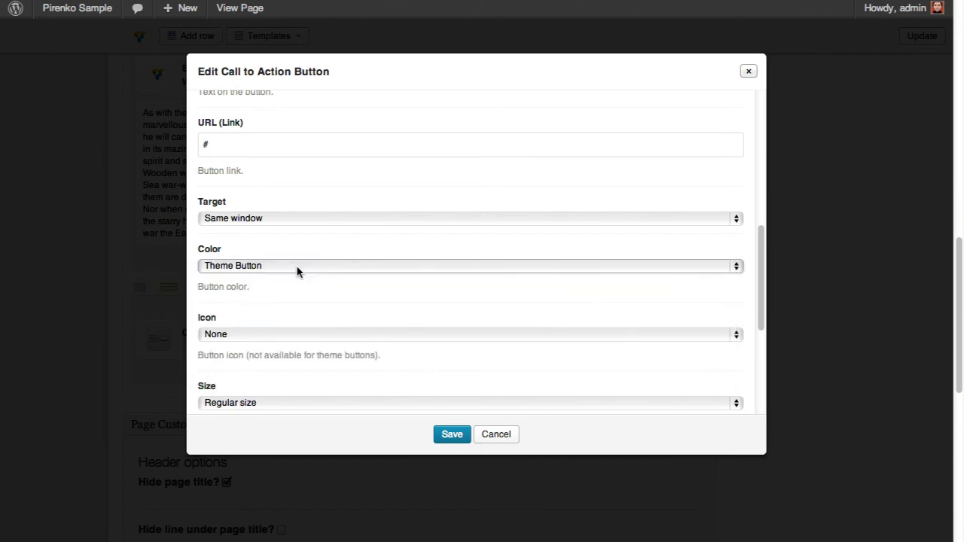
left_click(297, 269)
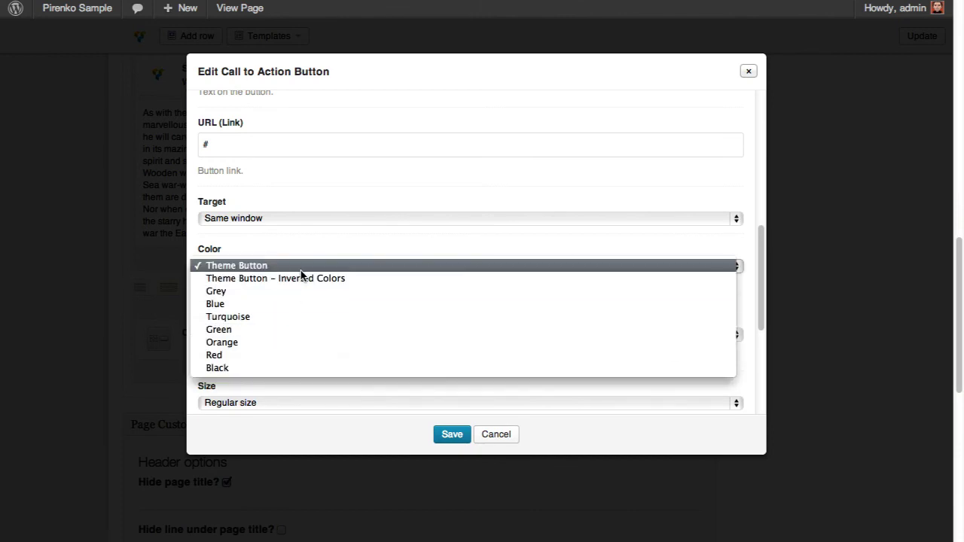
left_click(301, 270)
scroll(339, 313, "down", 2)
scroll(327, 301, "down", 5)
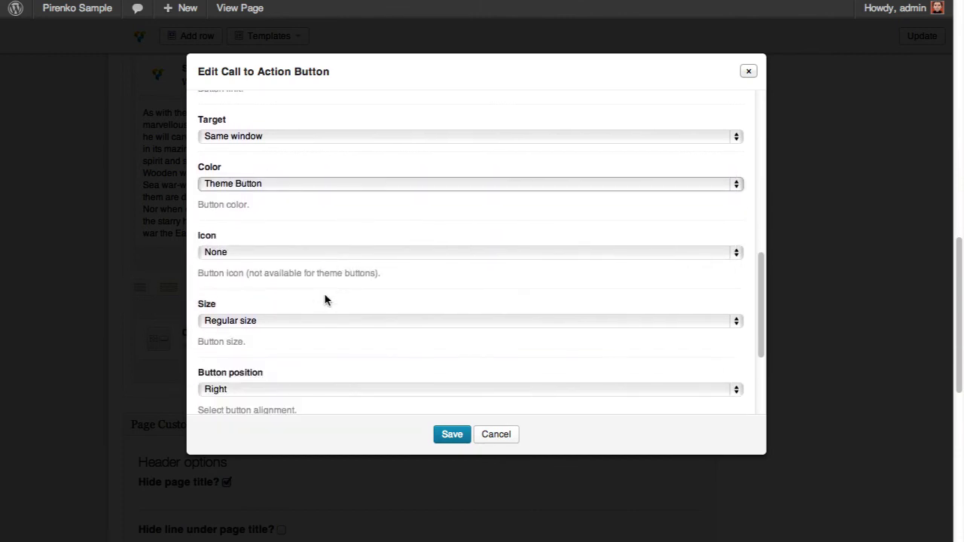
left_click(324, 284)
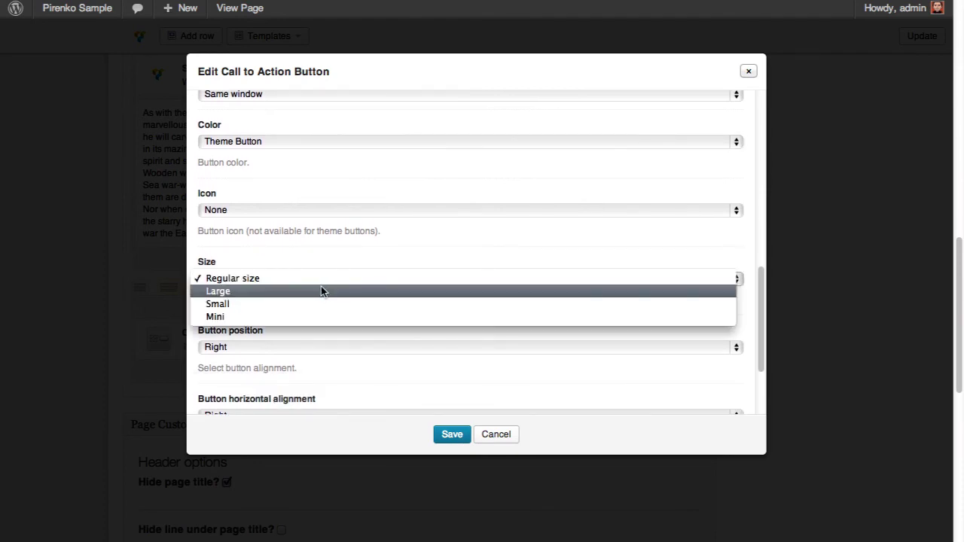
left_click(323, 291)
Set the button position to Bottom with Center horizontal alignment, and save the Call to Action Button
scroll(330, 300, "down", 2)
left_click(332, 306)
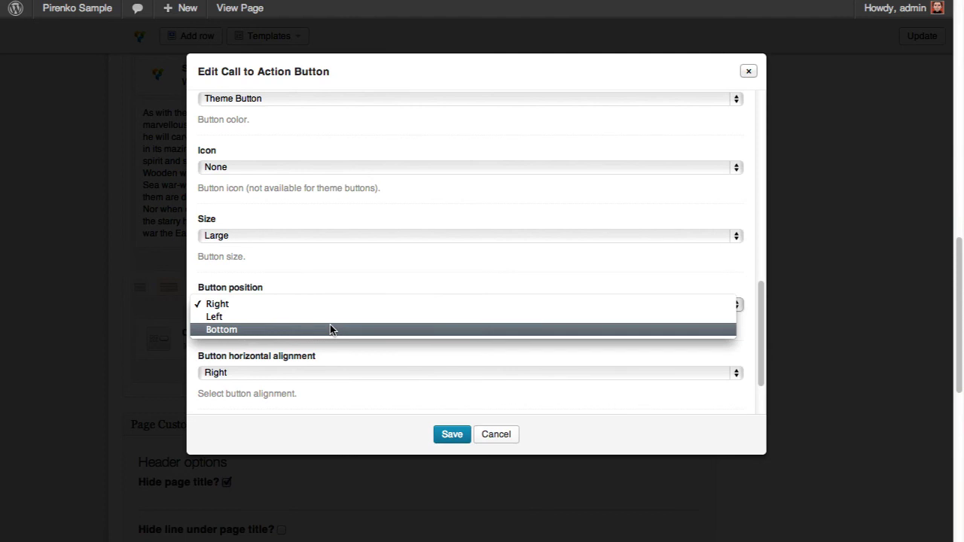
left_click(330, 329)
left_click(331, 376)
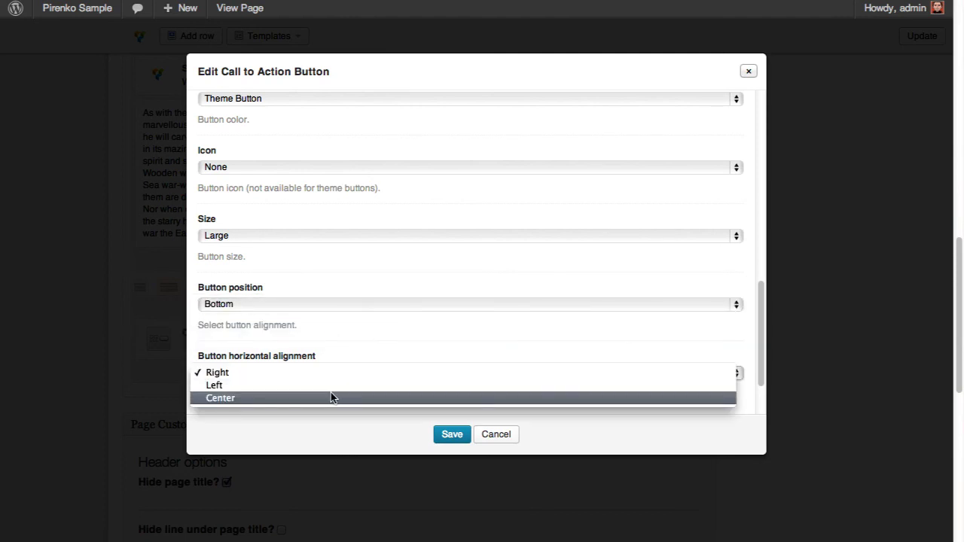
left_click(331, 397)
left_click(445, 437)
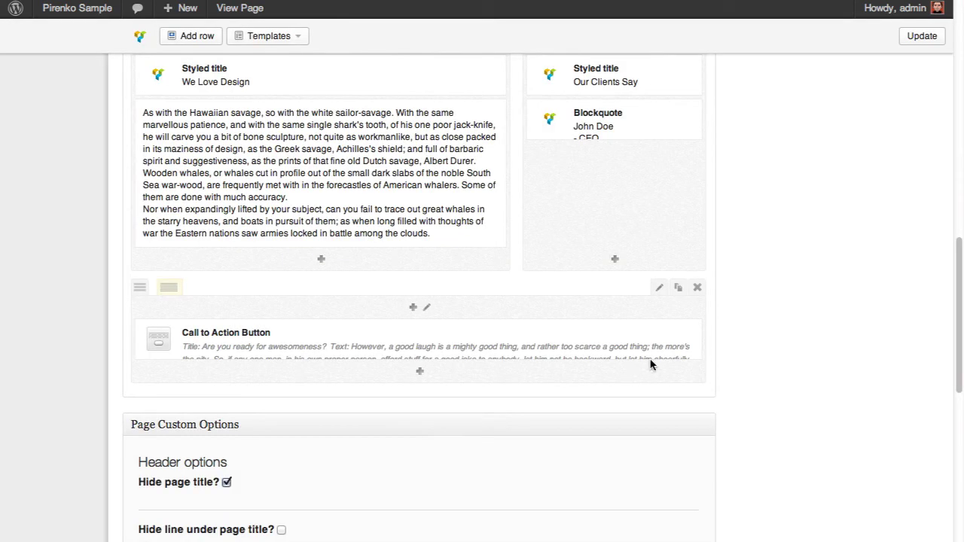
Update the page and reload its live view to check the new call-to-action section
left_click(903, 38)
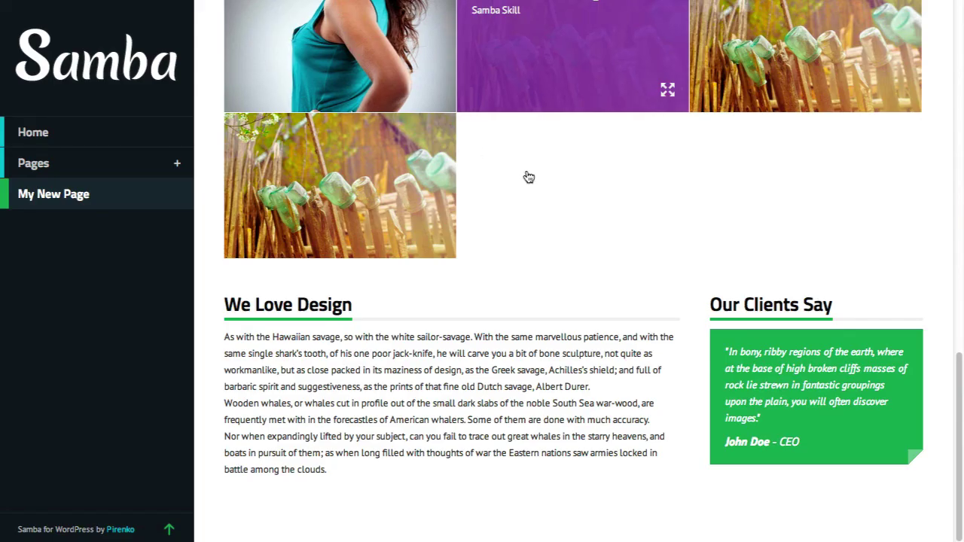
key("F5")
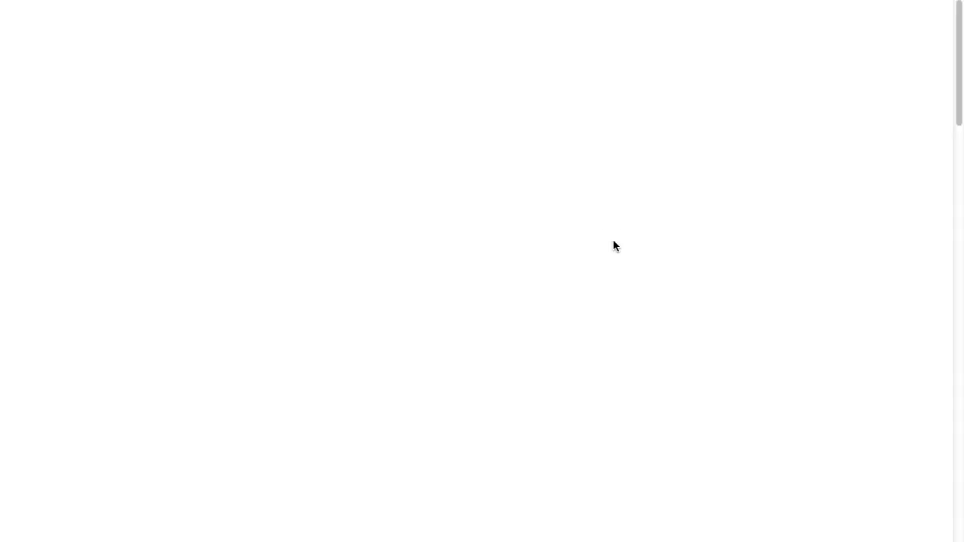
scroll(640, 272, "down", 5)
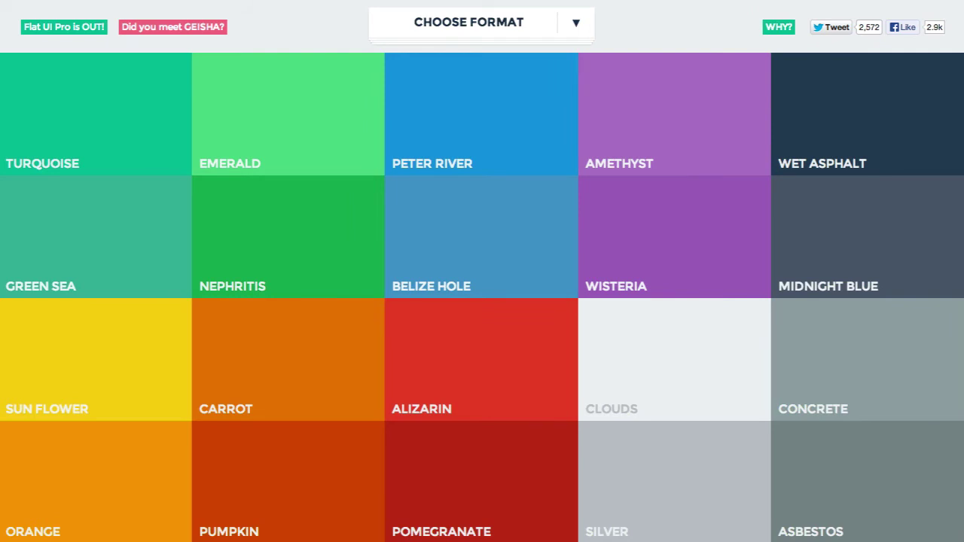
Switch to the flat color palette website and copy the Silver swatch's color code
left_click(538, 291)
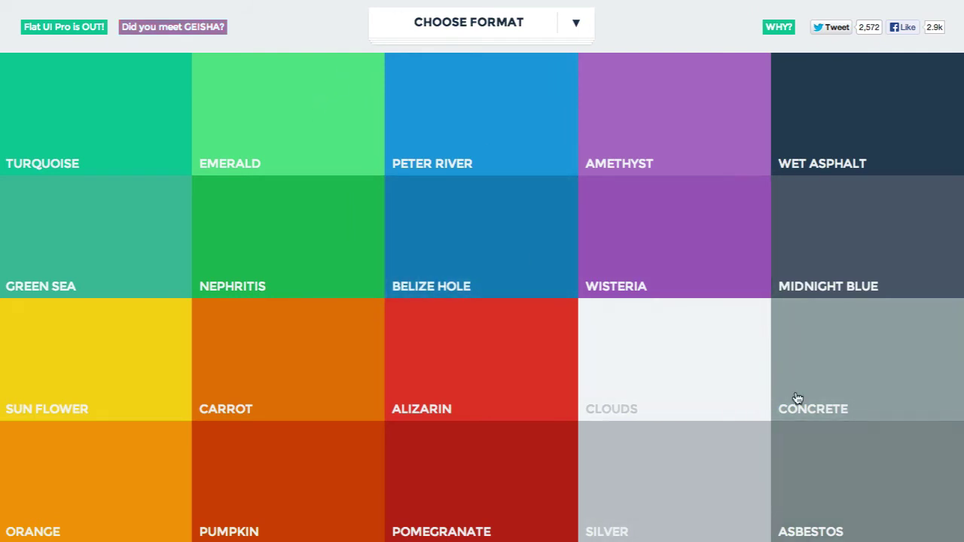
left_click(619, 529)
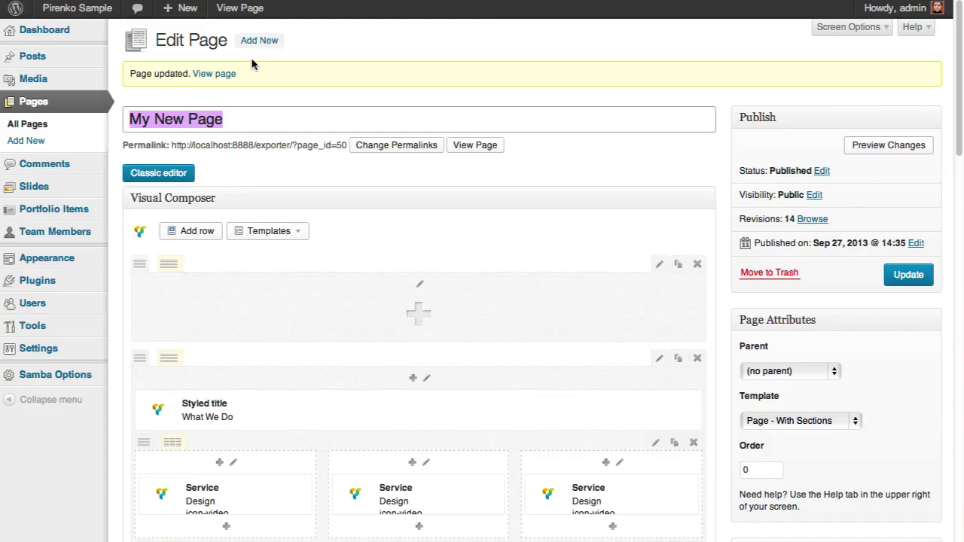
On the edit page, set the Call to Action Button row's background size to Full width and its normal bottom margin to No
scroll(441, 323, "down", 10)
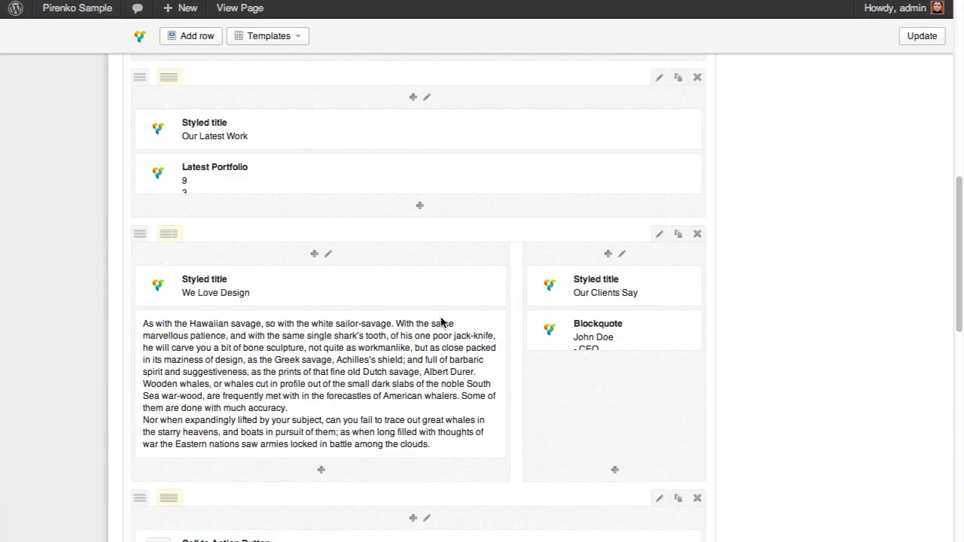
scroll(441, 322, "down", 5)
scroll(364, 319, "up", 1)
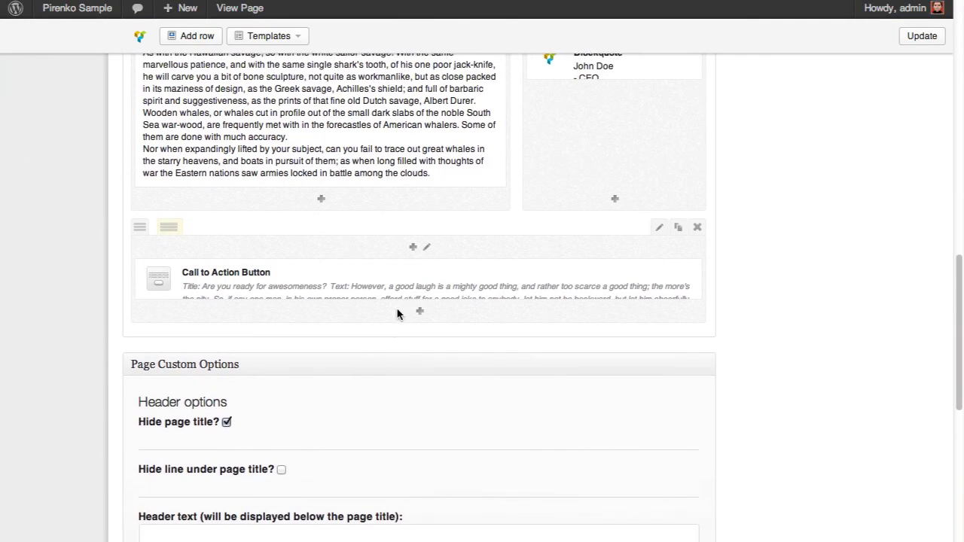
left_click(657, 229)
left_click(330, 203)
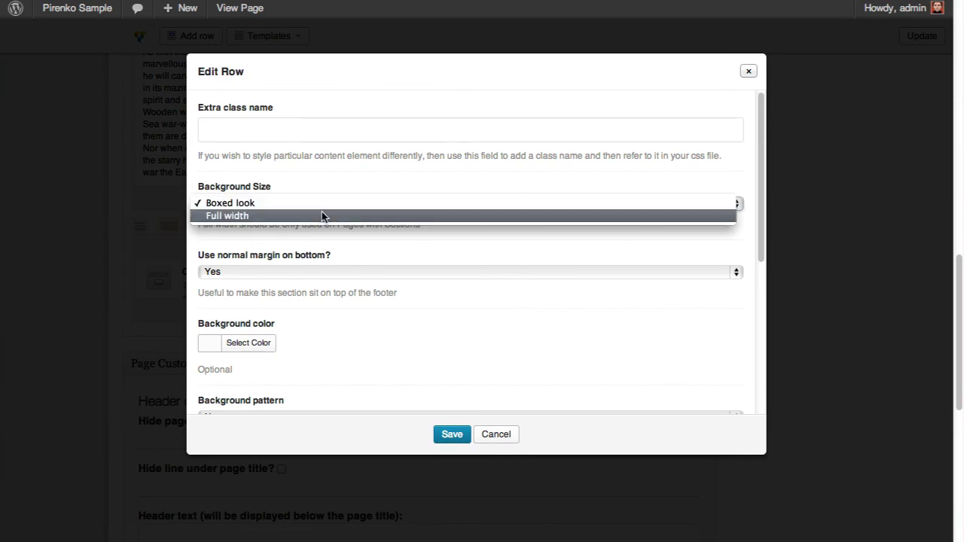
left_click(322, 215)
scroll(301, 241, "down", 1)
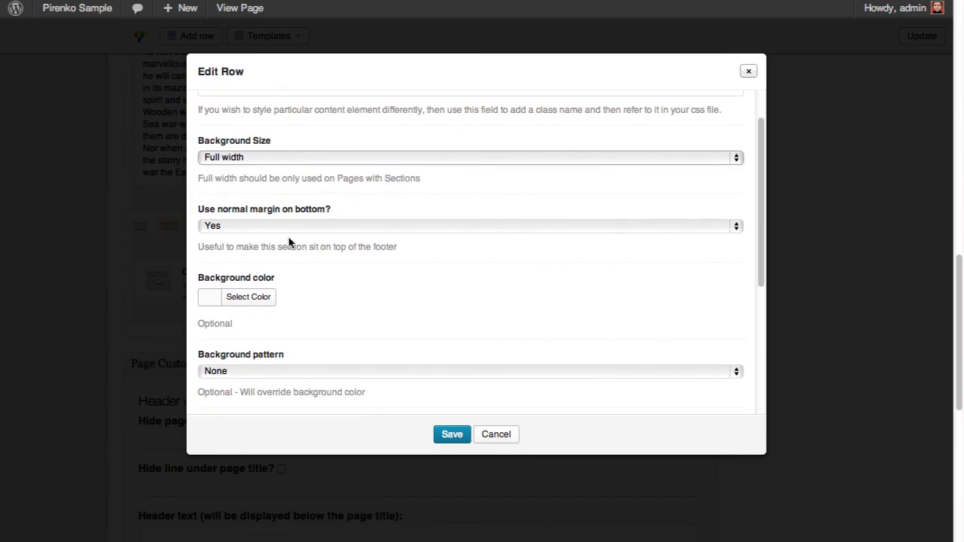
left_click(275, 226)
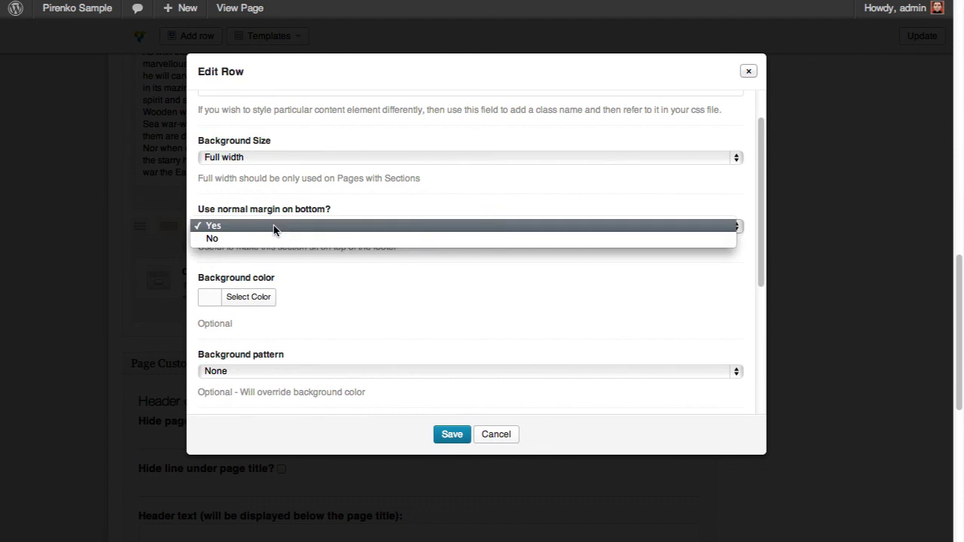
left_click(273, 234)
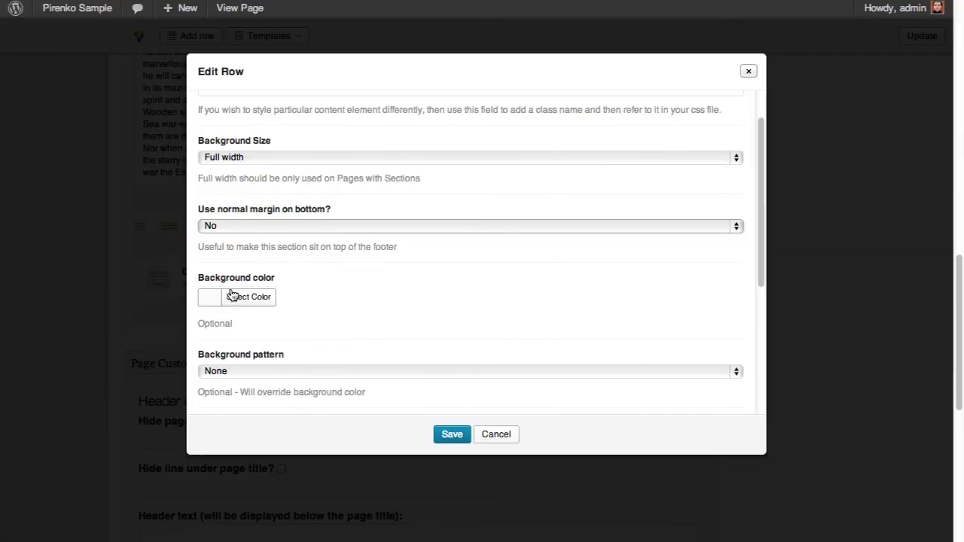
Set the row's background color to #bdc3c7 and save the row settings
left_click(247, 299)
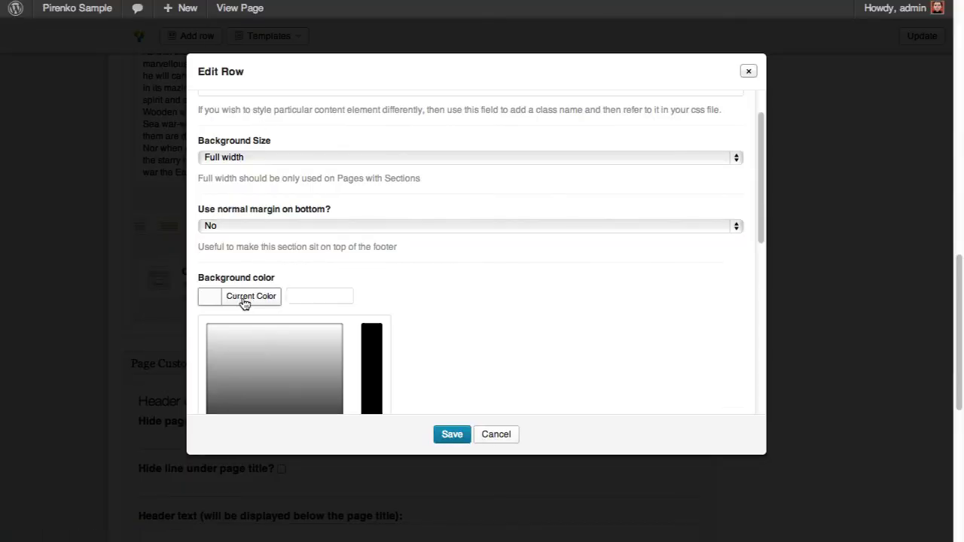
left_click(298, 295)
type("#bdc3c7")
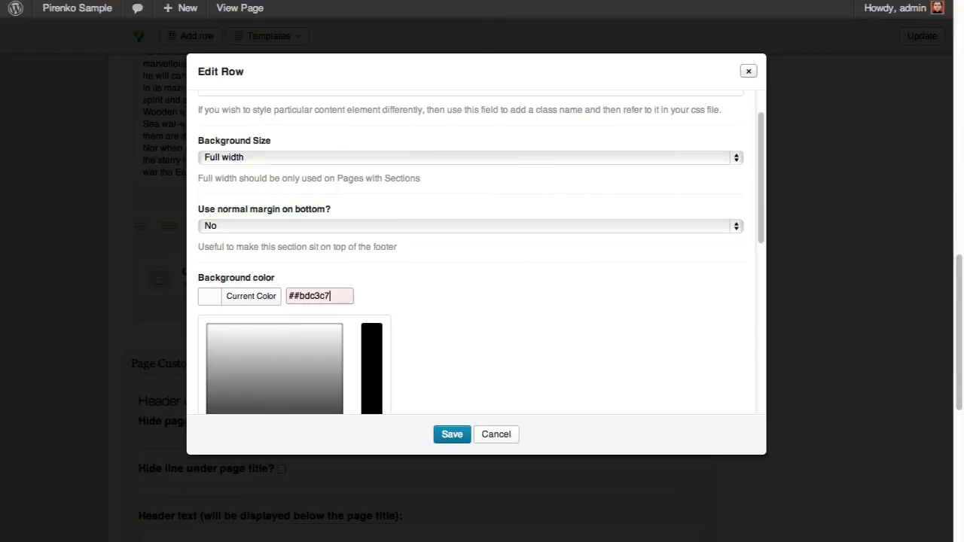
left_click_drag(344, 294, 233, 299)
type("#bdc3c7")
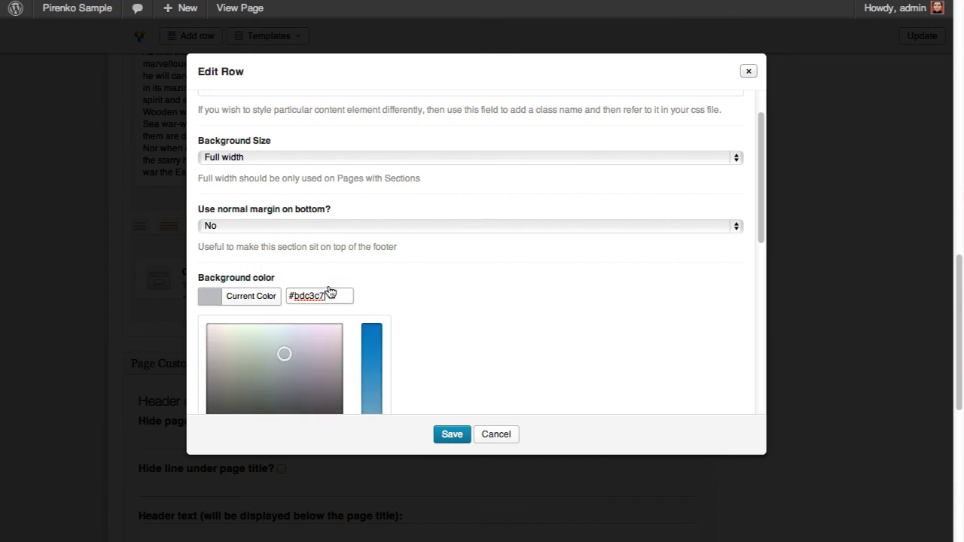
scroll(449, 291, "down", 8)
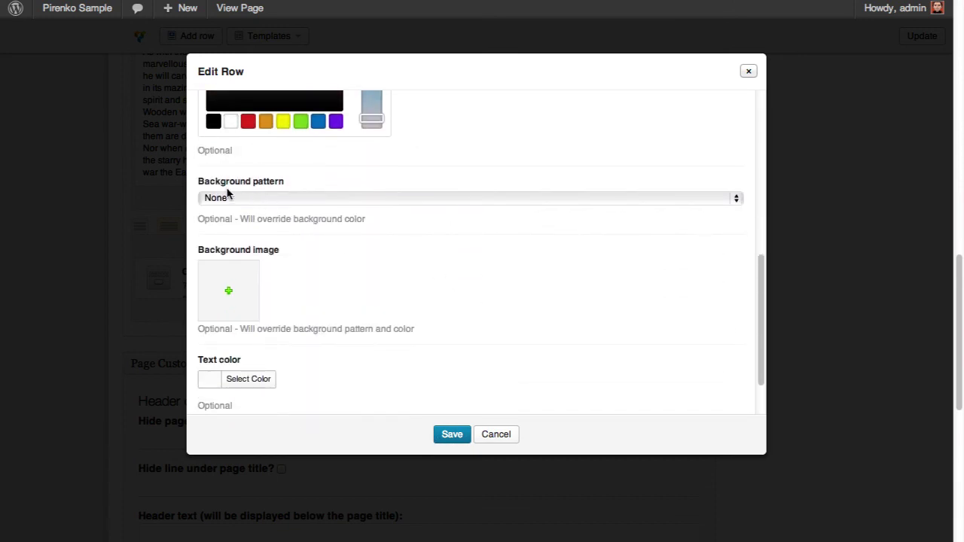
scroll(315, 282, "down", 3)
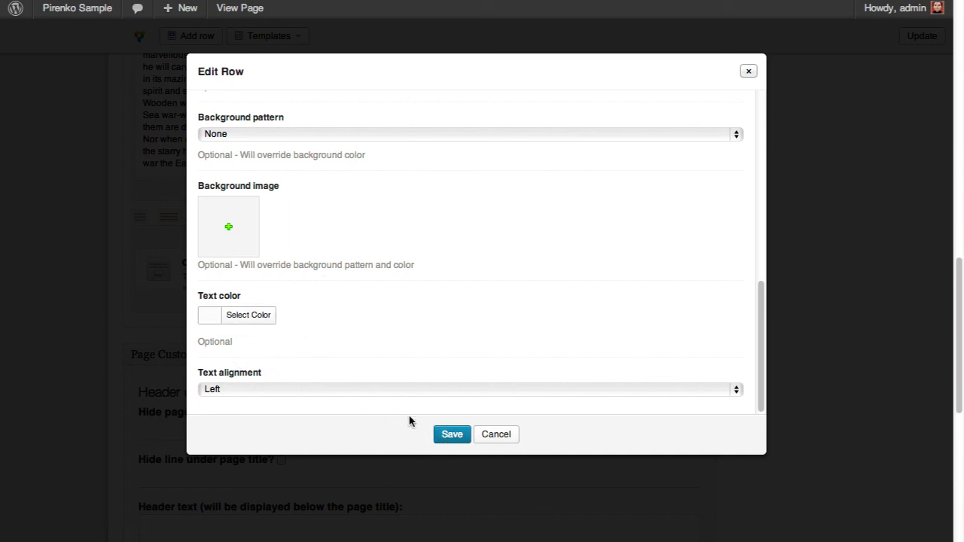
left_click(444, 435)
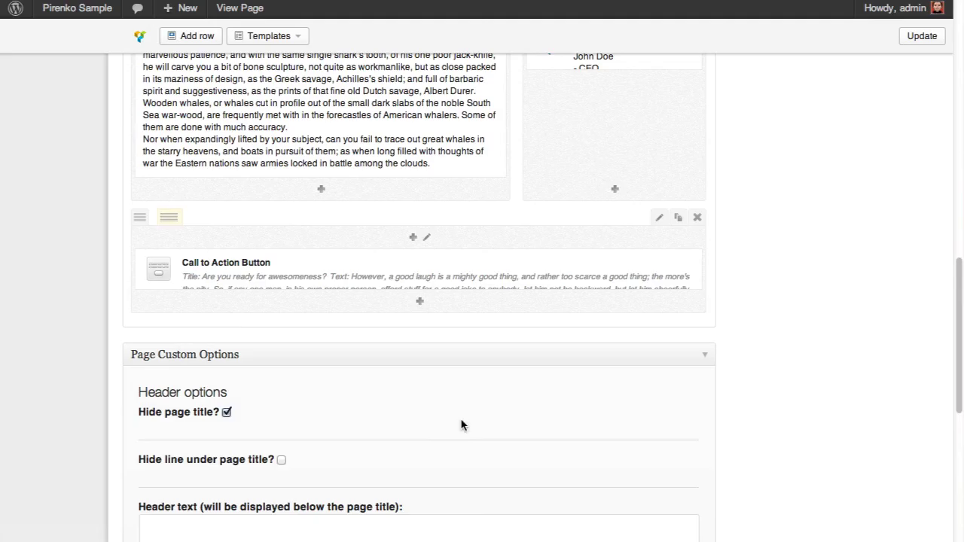
Update the page and reload its live view to check the call-to-action row's full-width background
scroll(467, 354, "up", 4)
left_click(924, 37)
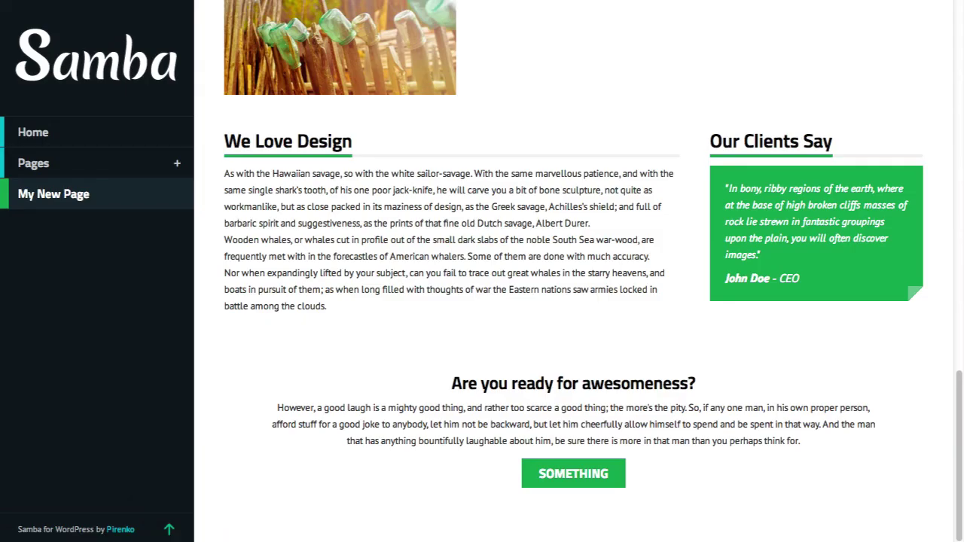
key("F5")
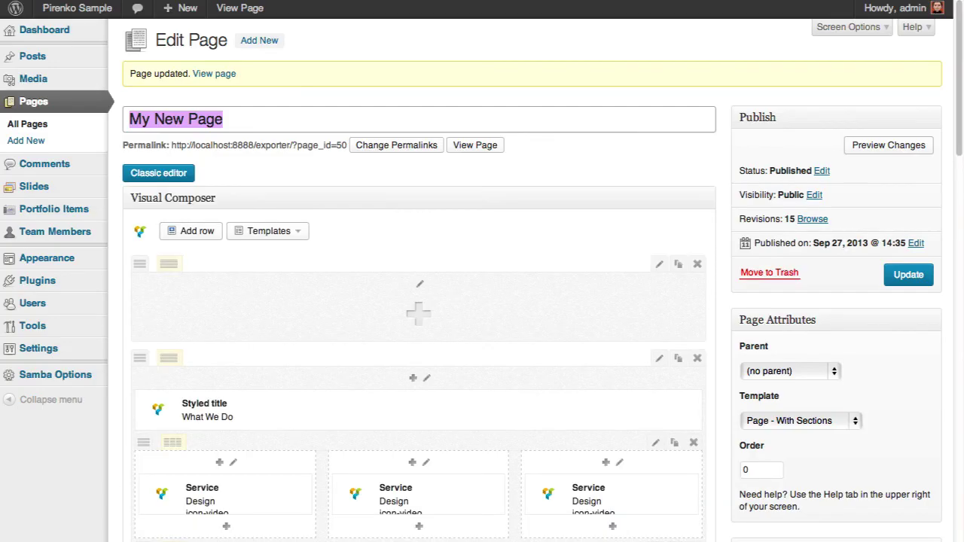
scroll(505, 244, "down", 1)
scroll(504, 243, "down", 10)
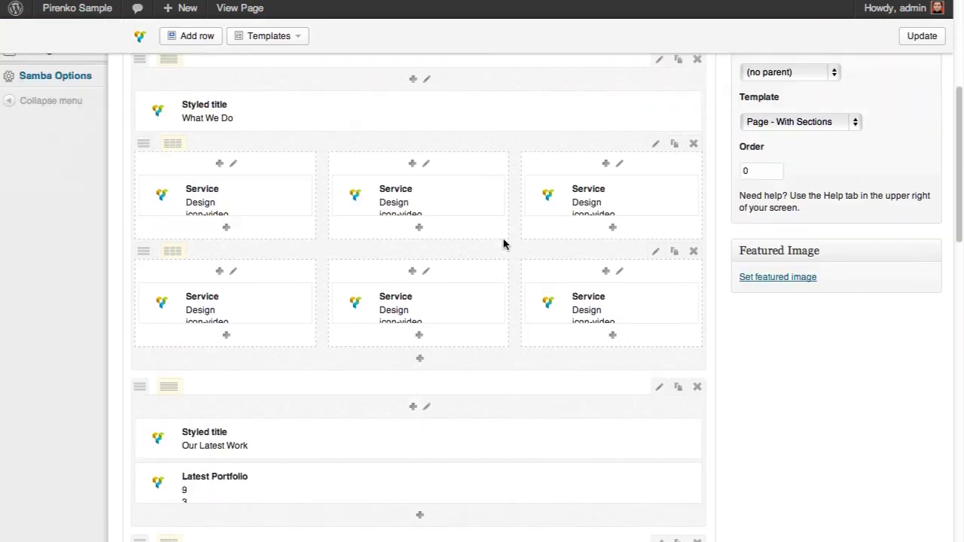
scroll(505, 243, "up", 7)
scroll(505, 243, "up", 4)
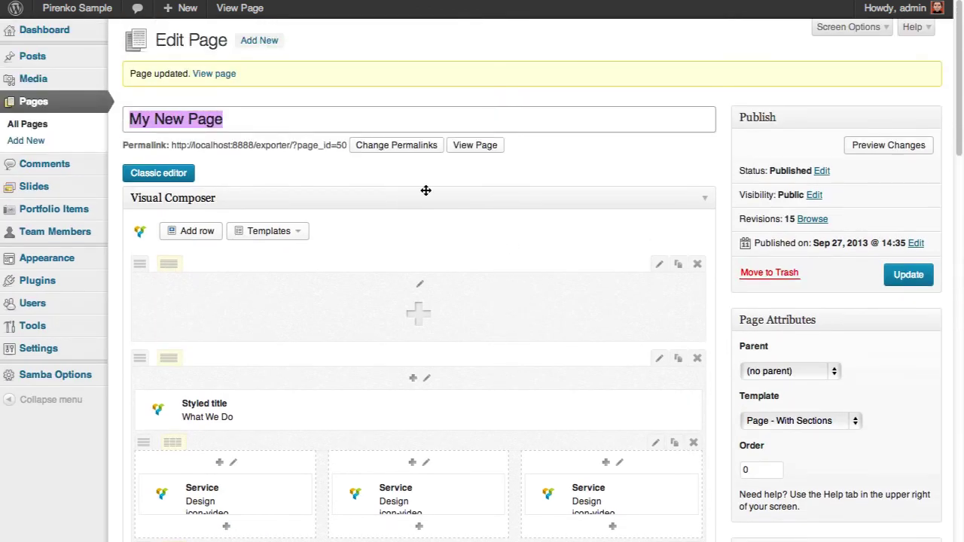